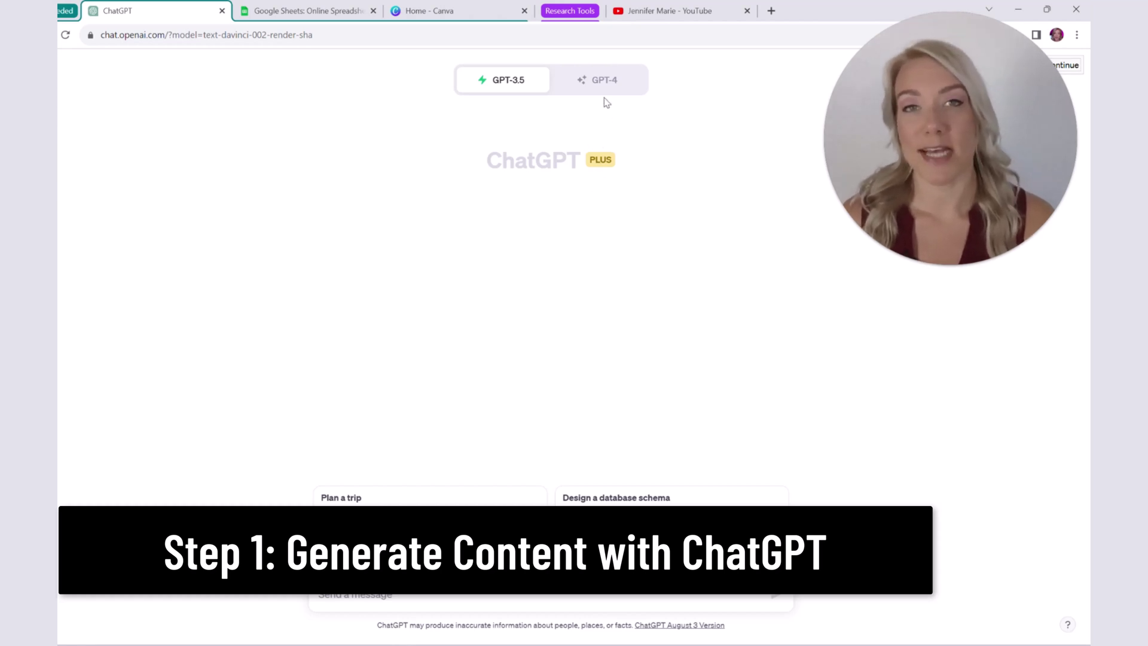
pyautogui.click(600, 81)
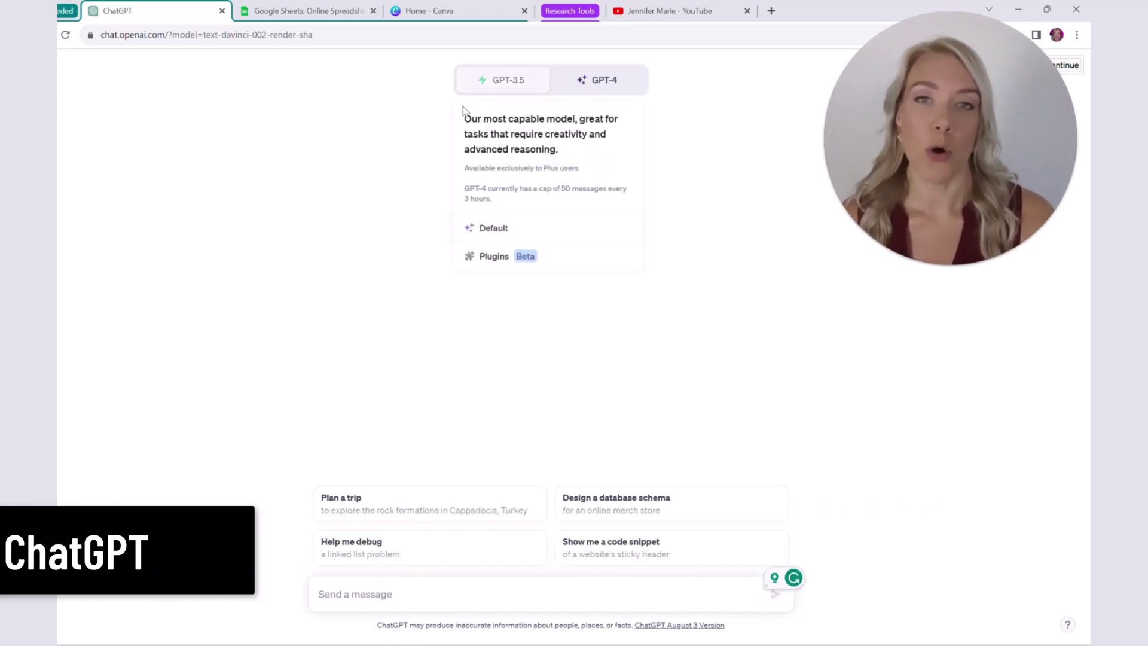
pyautogui.click(481, 88)
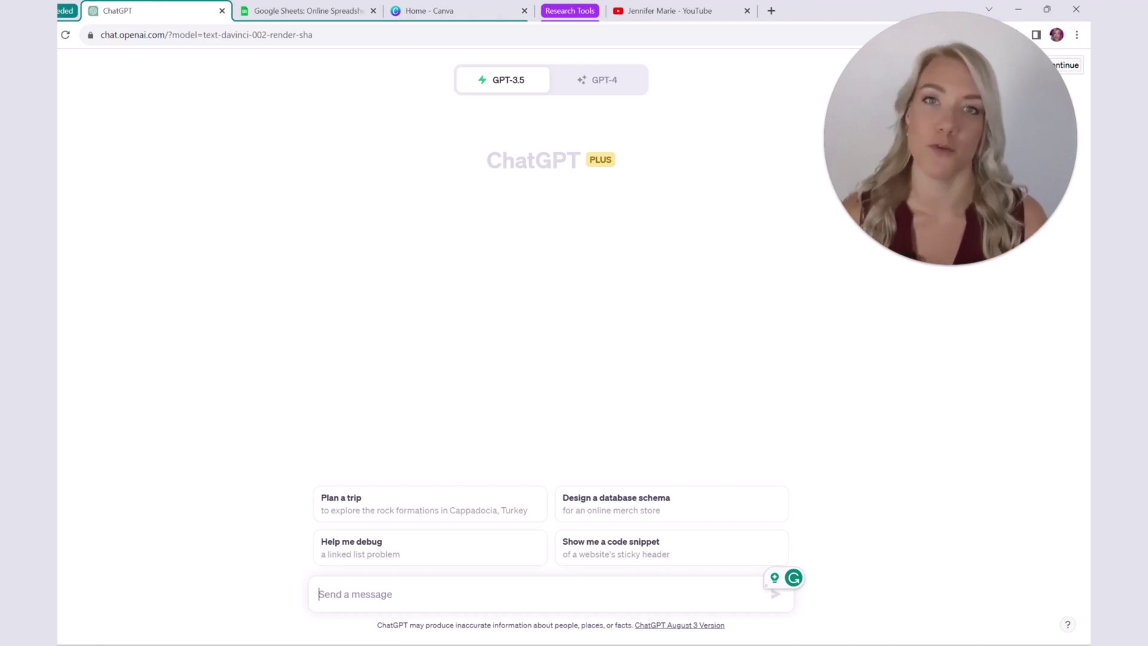
# Send ChatGPT the prompt for 50 green and 50 red relationship flags and review the reply
pyautogui.write('I have a relationship blog helping people have healthy, loving relationships. I want to create 100 social media posts.  Please help me generate a list of 50 green flags in a relationship and 50 red flags in a relationship.')
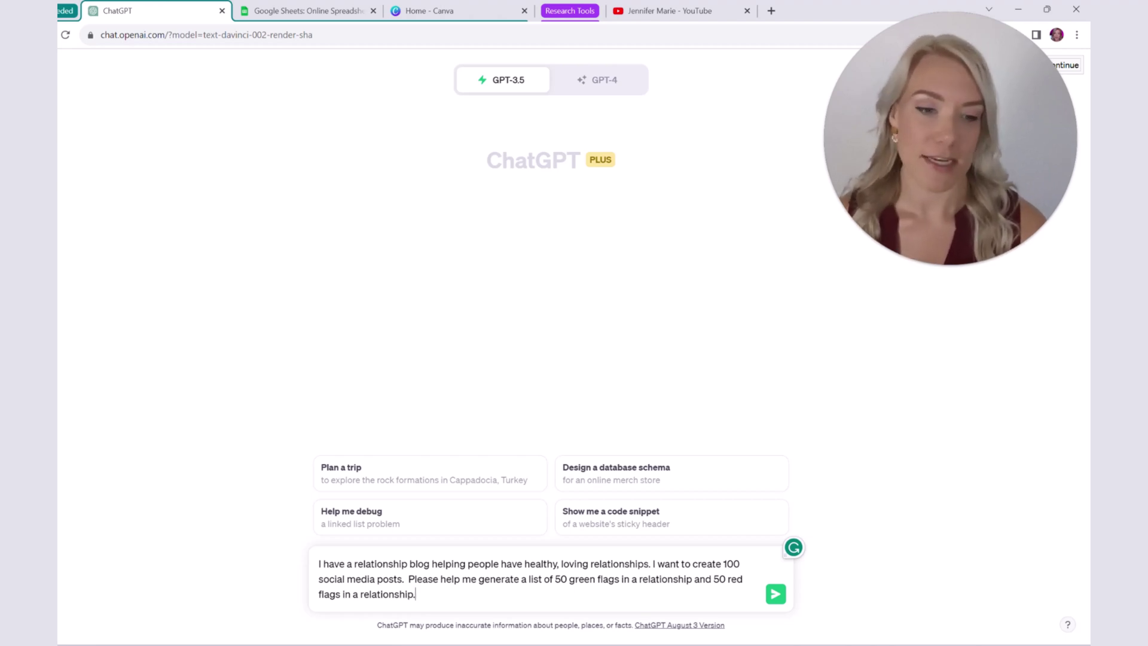
pyautogui.press('Return')
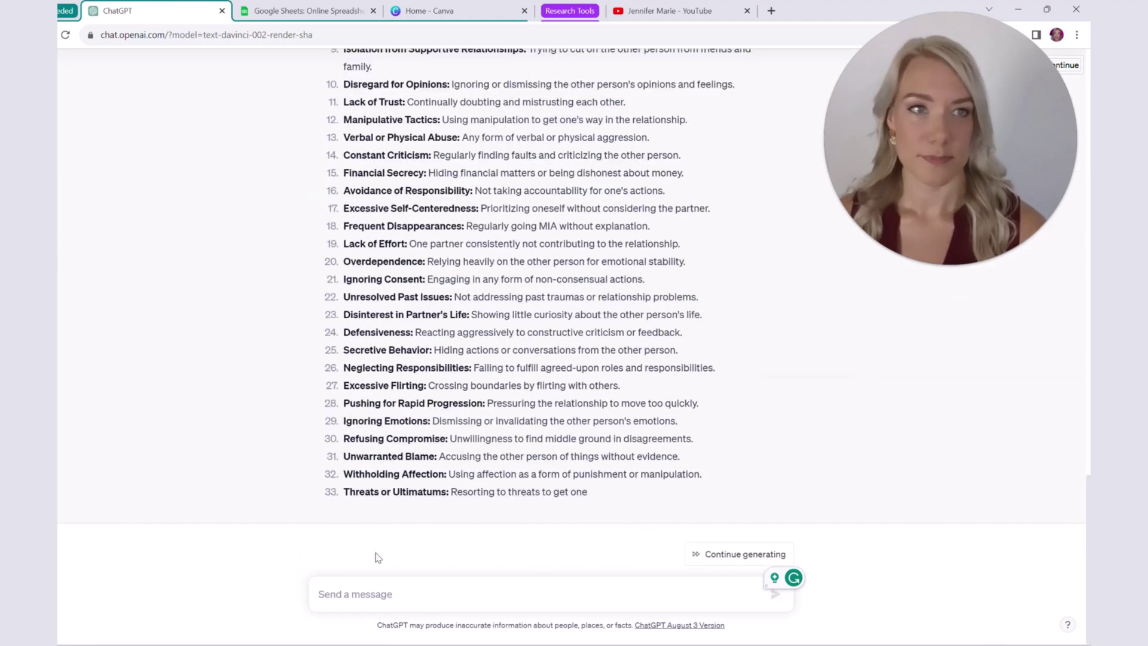
pyautogui.scroll(5, 321, 233)
pyautogui.scroll(10, 321, 233)
pyautogui.scroll(10, 321, 233)
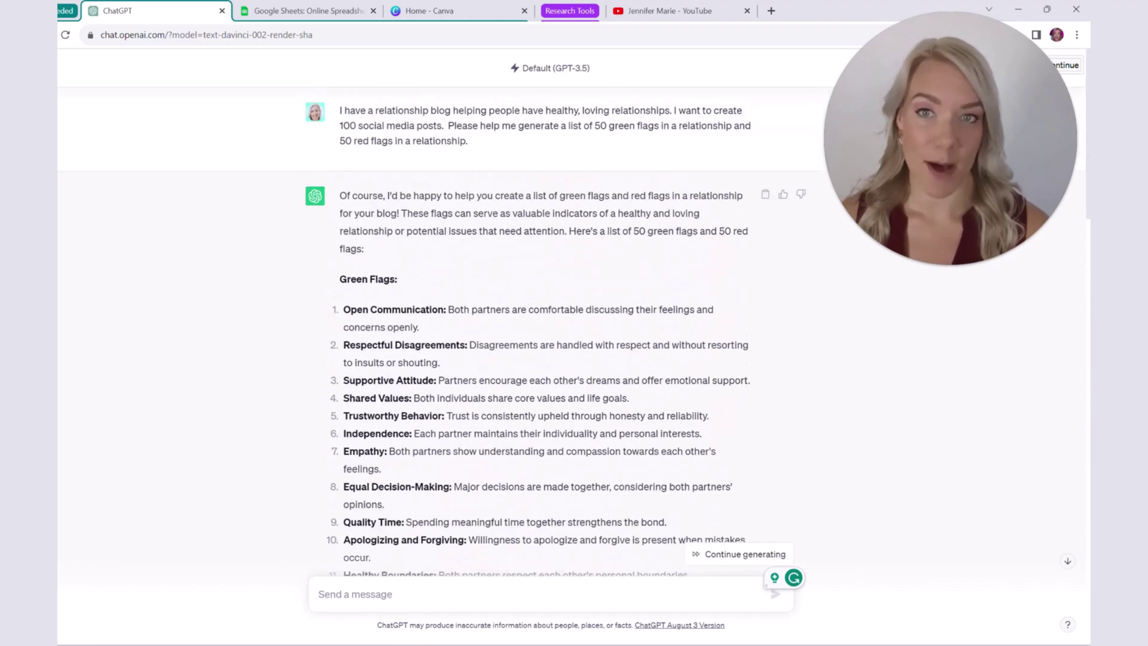
pyautogui.scroll(-1, 366, 262)
pyautogui.scroll(-7, 365, 239)
pyautogui.scroll(-2, 368, 191)
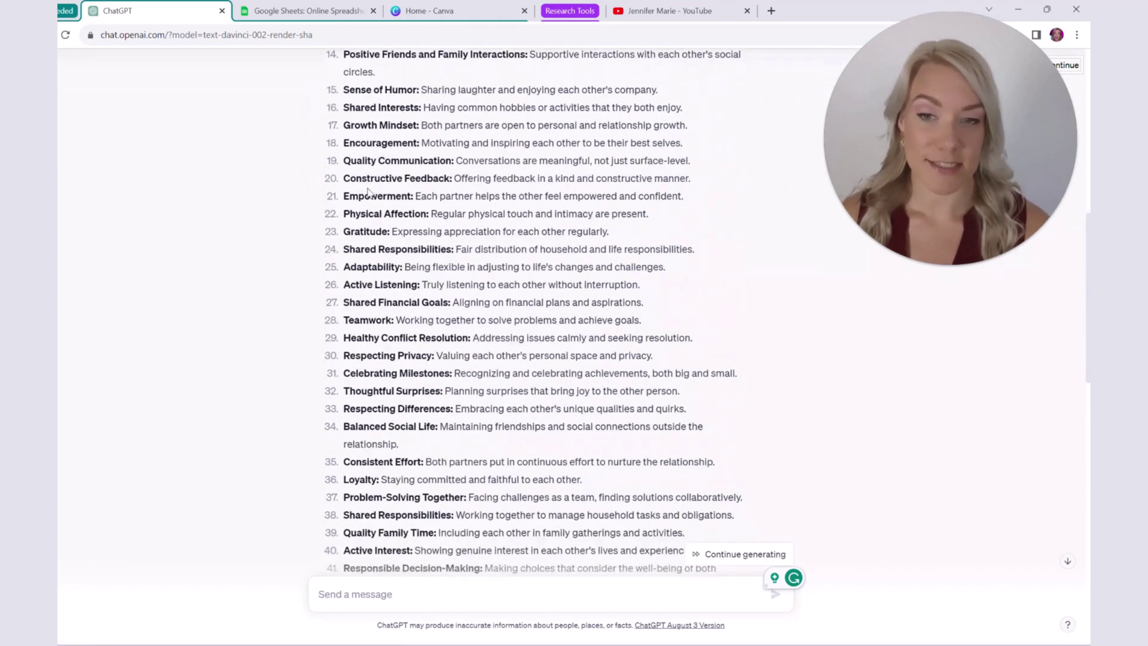
pyautogui.scroll(-2, 368, 192)
pyautogui.scroll(-3, 406, 286)
pyautogui.scroll(-1, 442, 376)
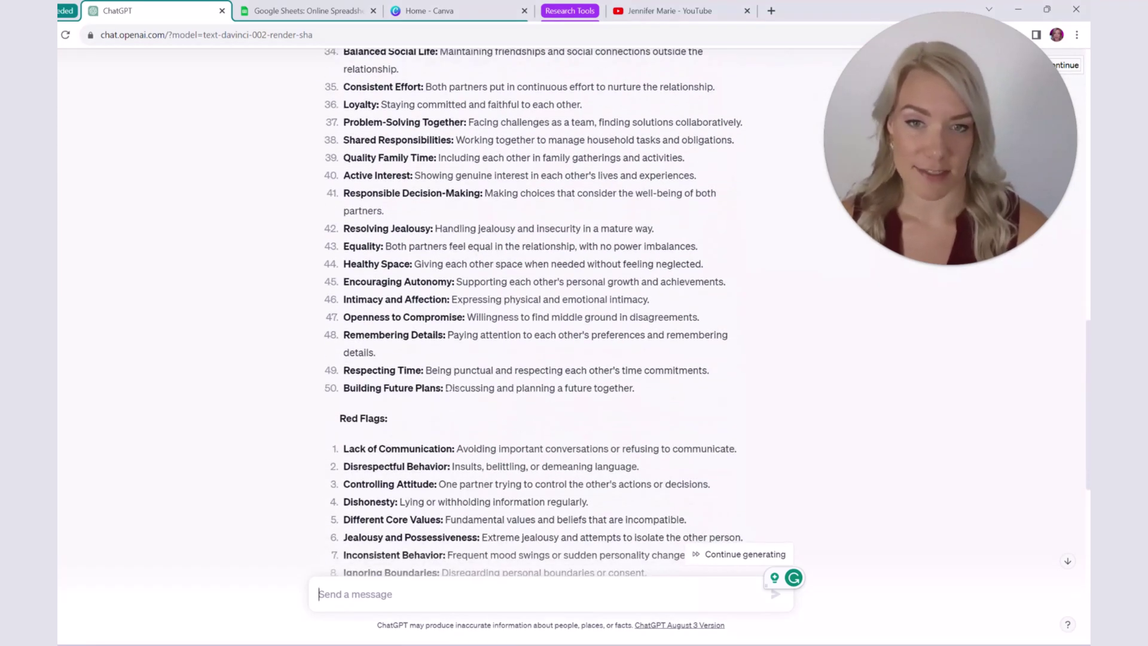
pyautogui.scroll(-4, 445, 387)
pyautogui.scroll(-5, 418, 394)
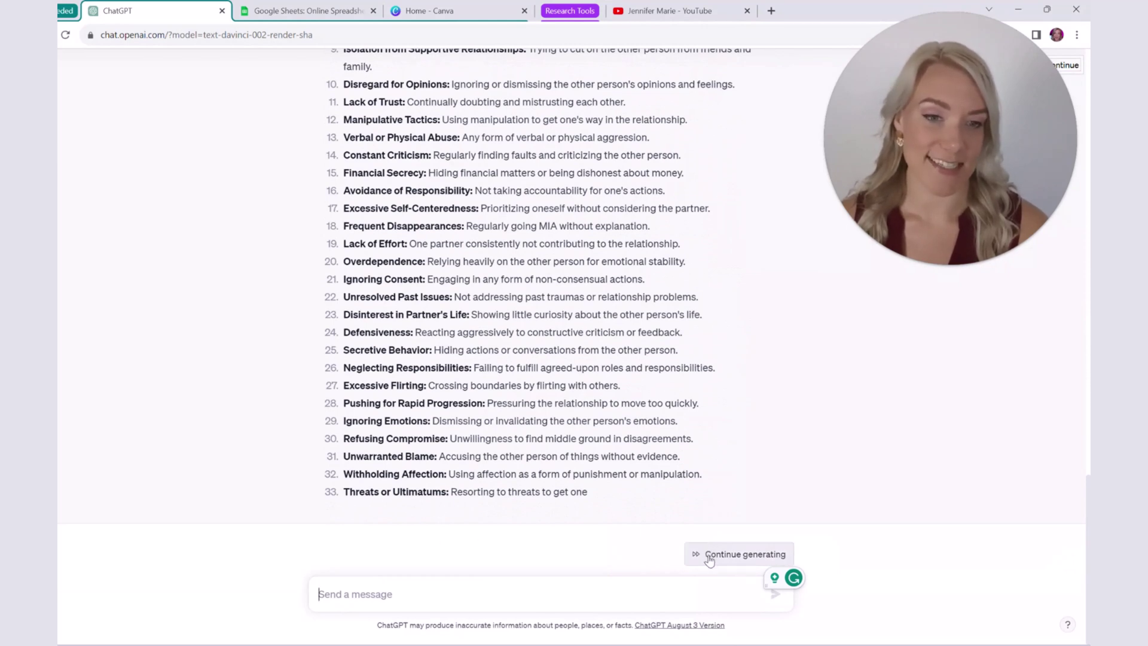
# Have ChatGPT continue generating the cut-off red flags list
pyautogui.click(708, 555)
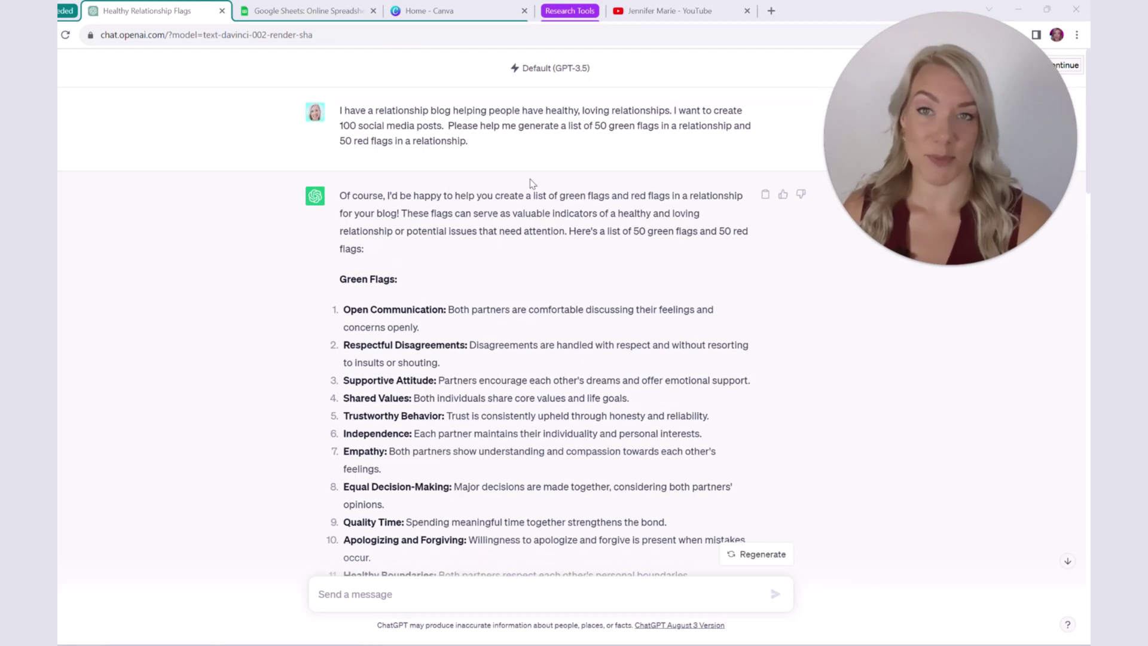
pyautogui.scroll(-8, 530, 183)
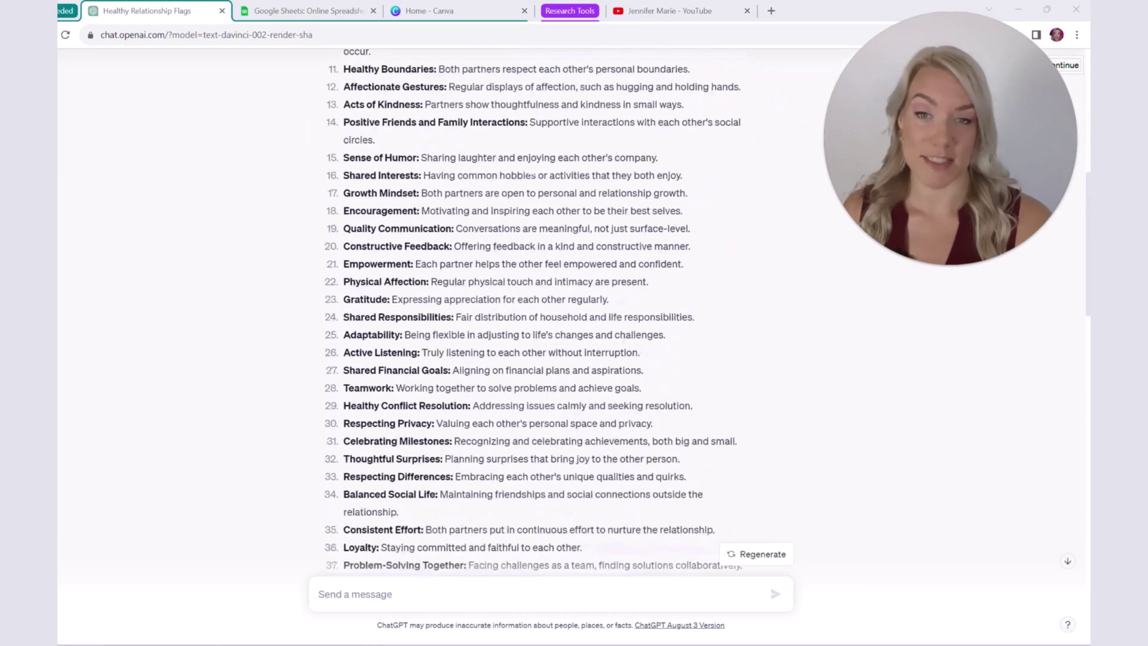
pyautogui.scroll(-8, 531, 183)
pyautogui.scroll(-6, 530, 183)
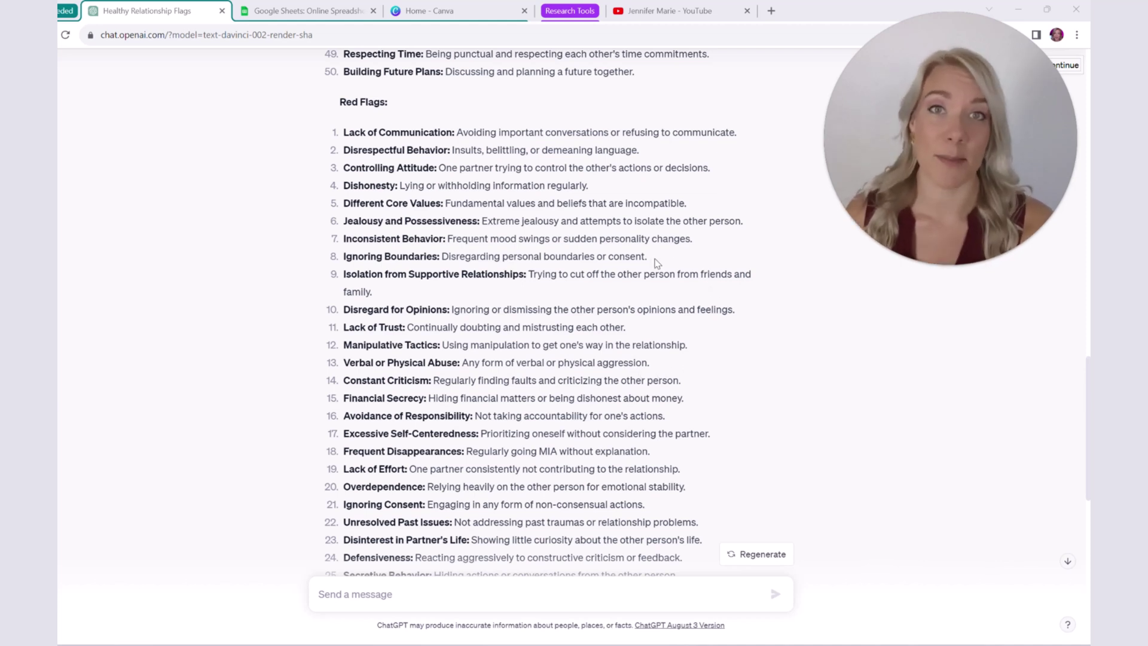
pyautogui.scroll(3, 588, 273)
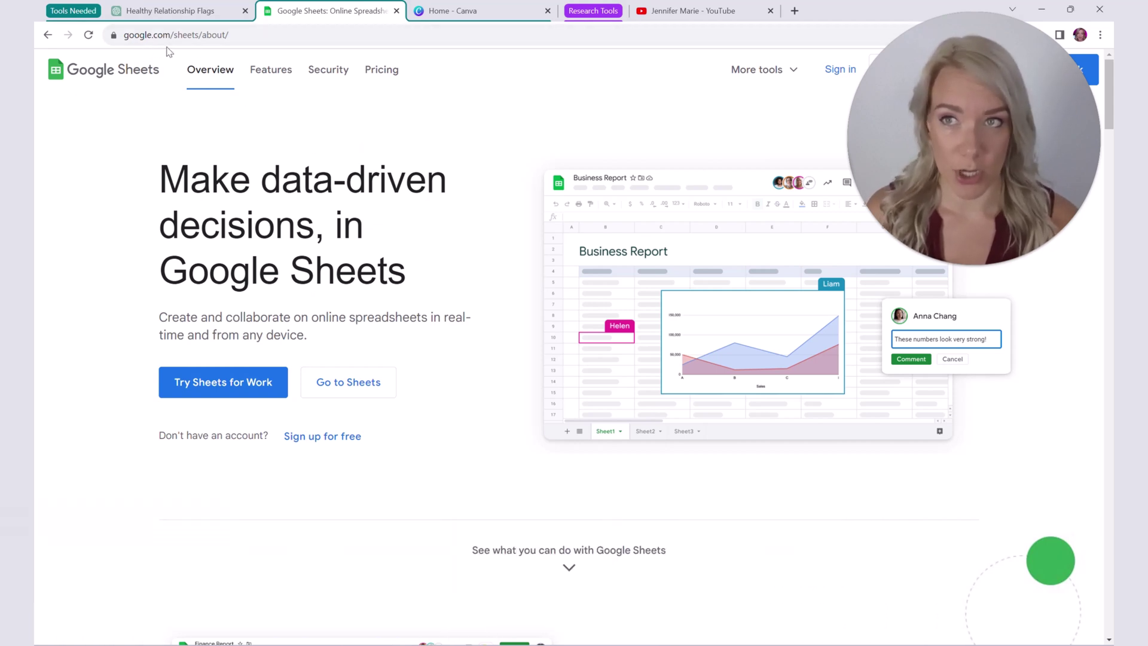
# Start a blank Google Sheets spreadsheet titled 'Relationship Blog - Green Flags'
pyautogui.click(348, 389)
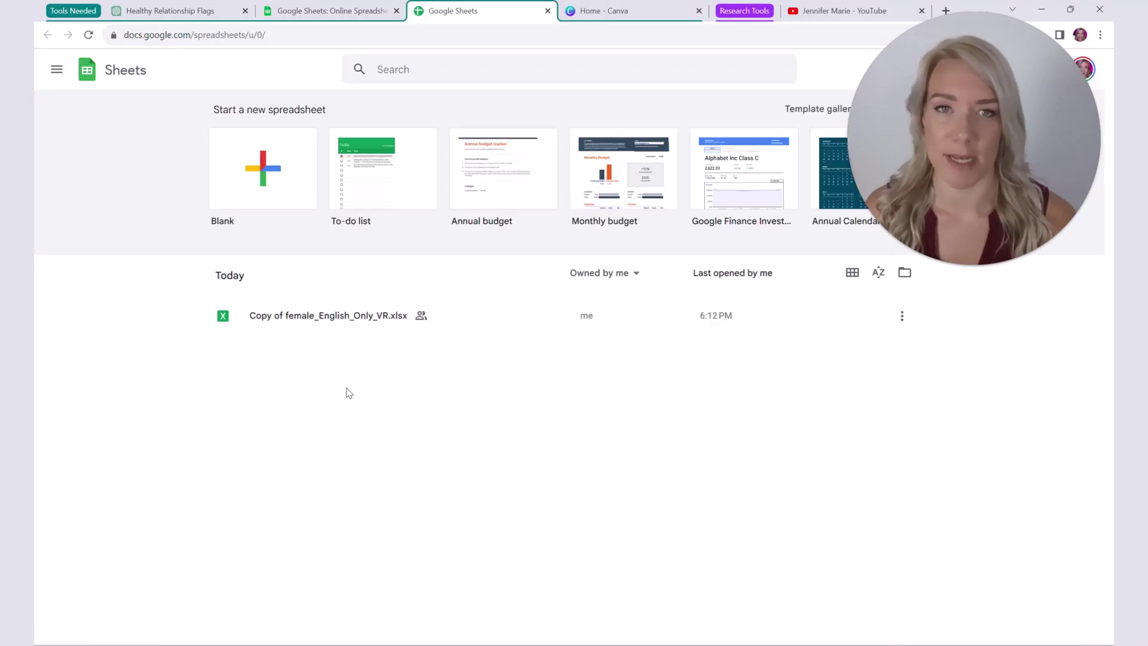
pyautogui.click(249, 192)
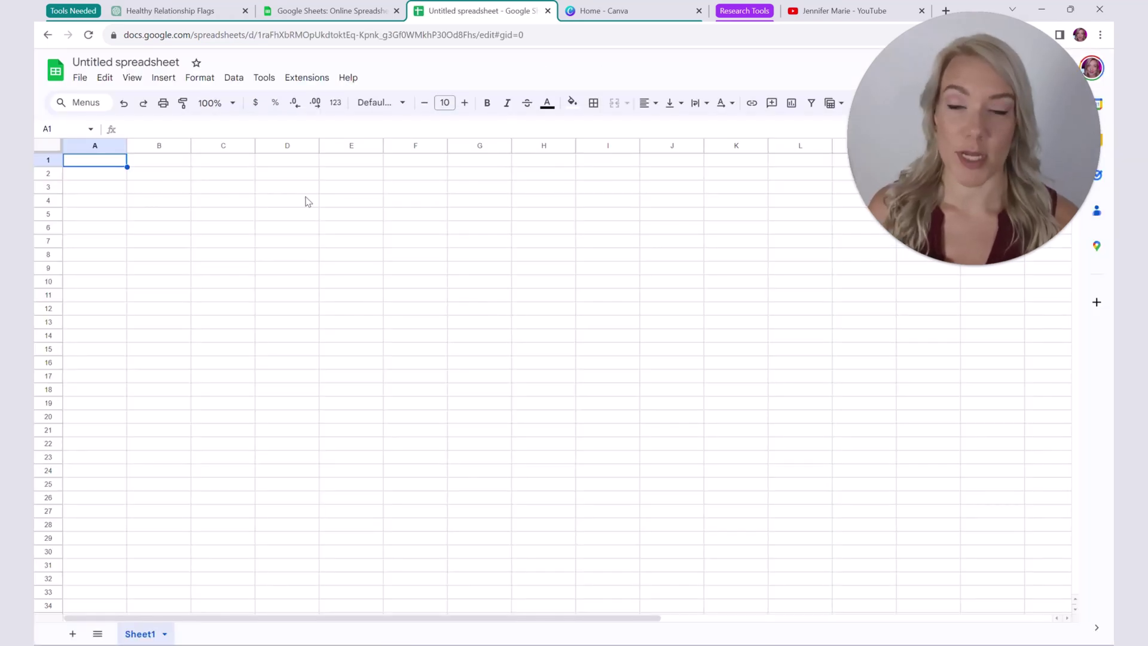
pyautogui.click(148, 62)
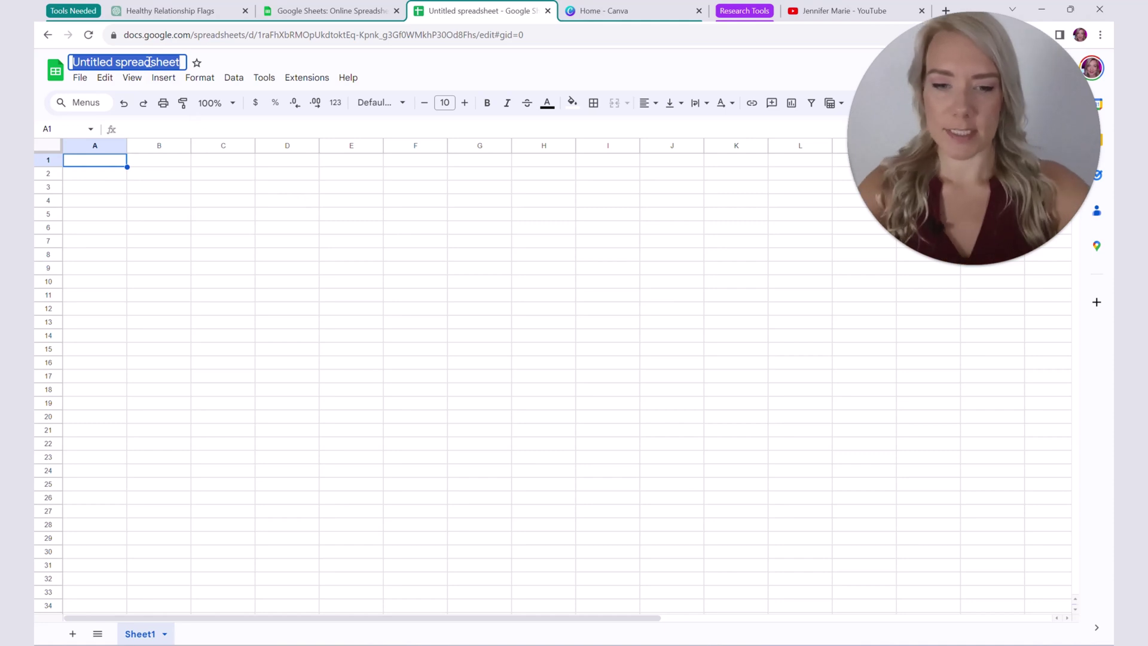
pyautogui.write('Relationship B')
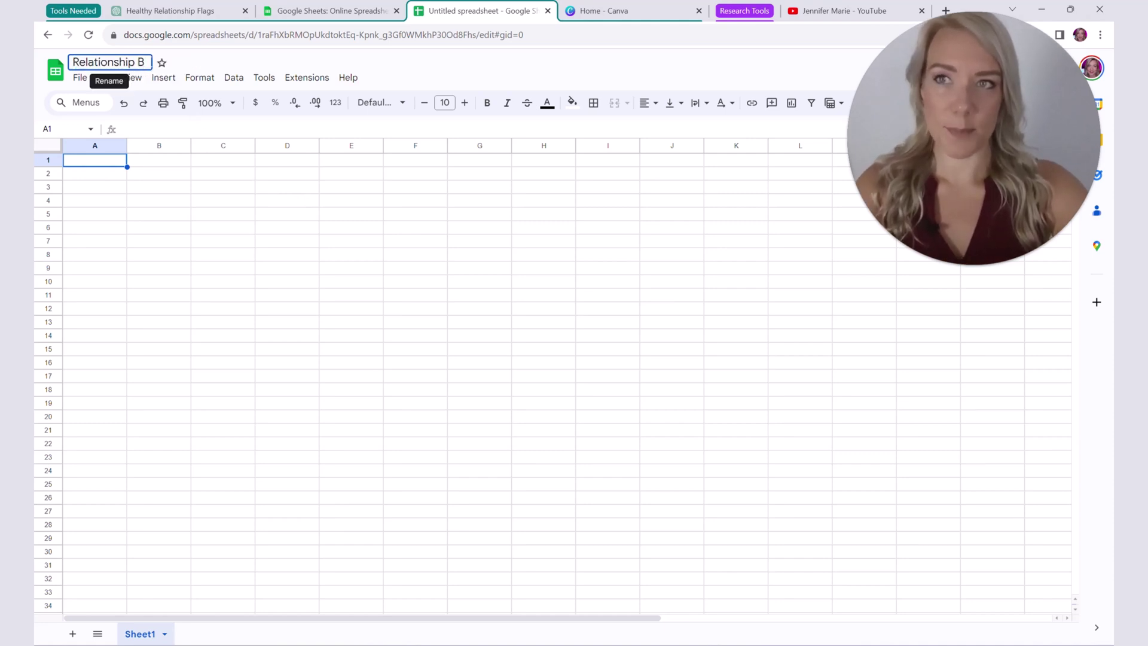
pyautogui.write('log - Green Flags')
pyautogui.press('Return')
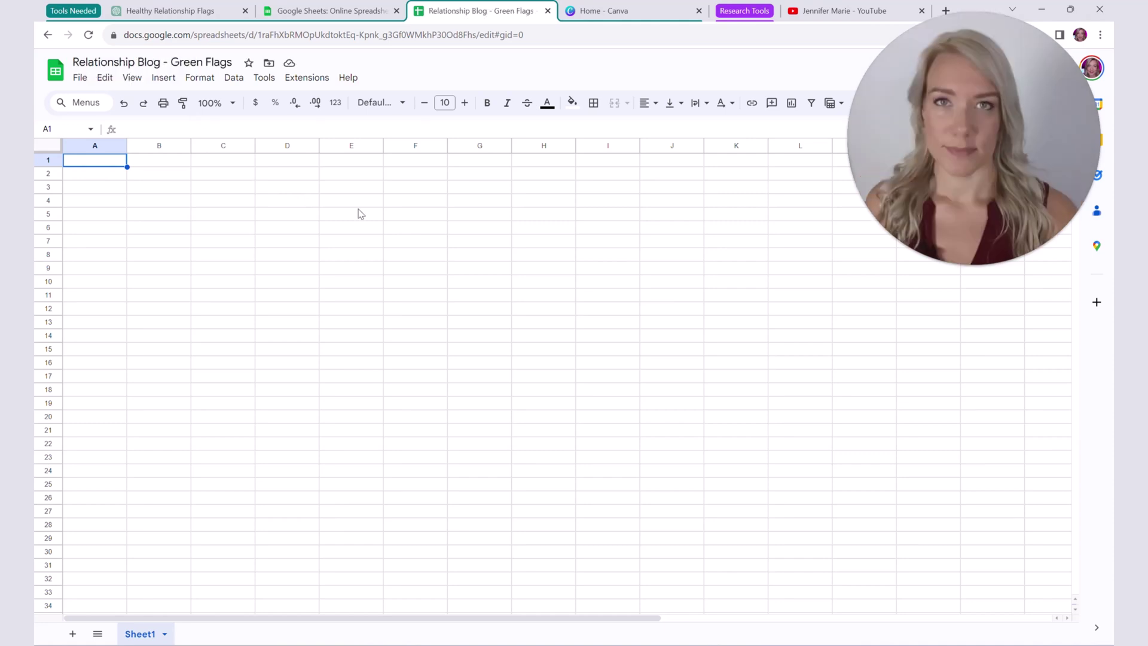
# Copy green flags 1–50 from ChatGPT's reply and return to the spreadsheet
pyautogui.click(156, 12)
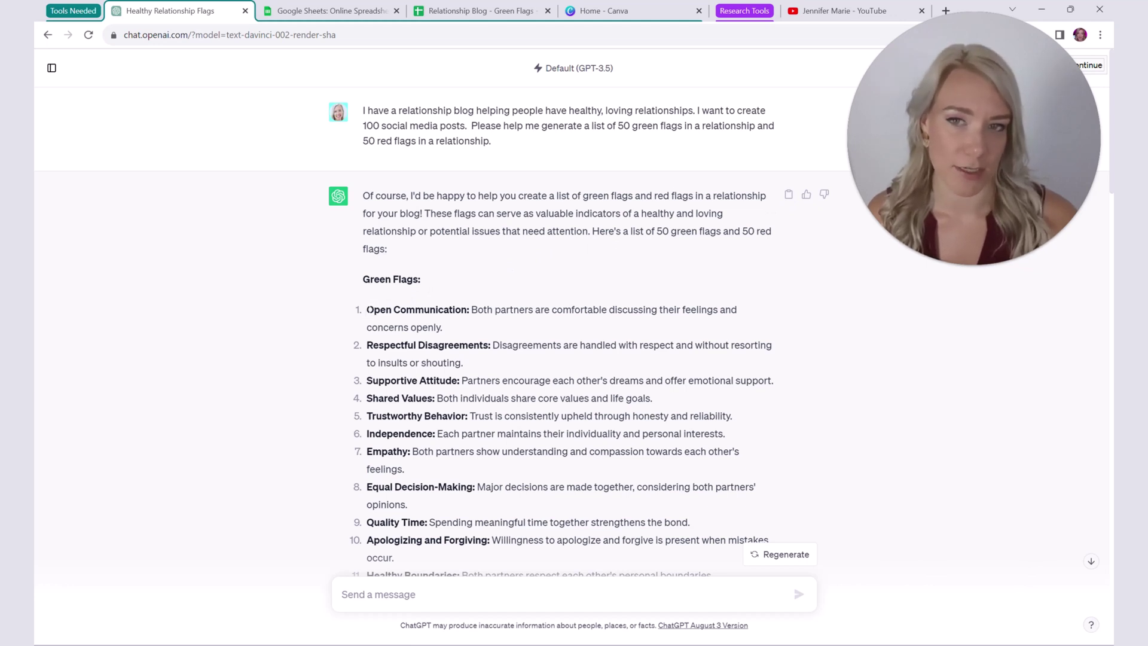
pyautogui.moveTo(396, 321); pyautogui.dragTo(425, 305)
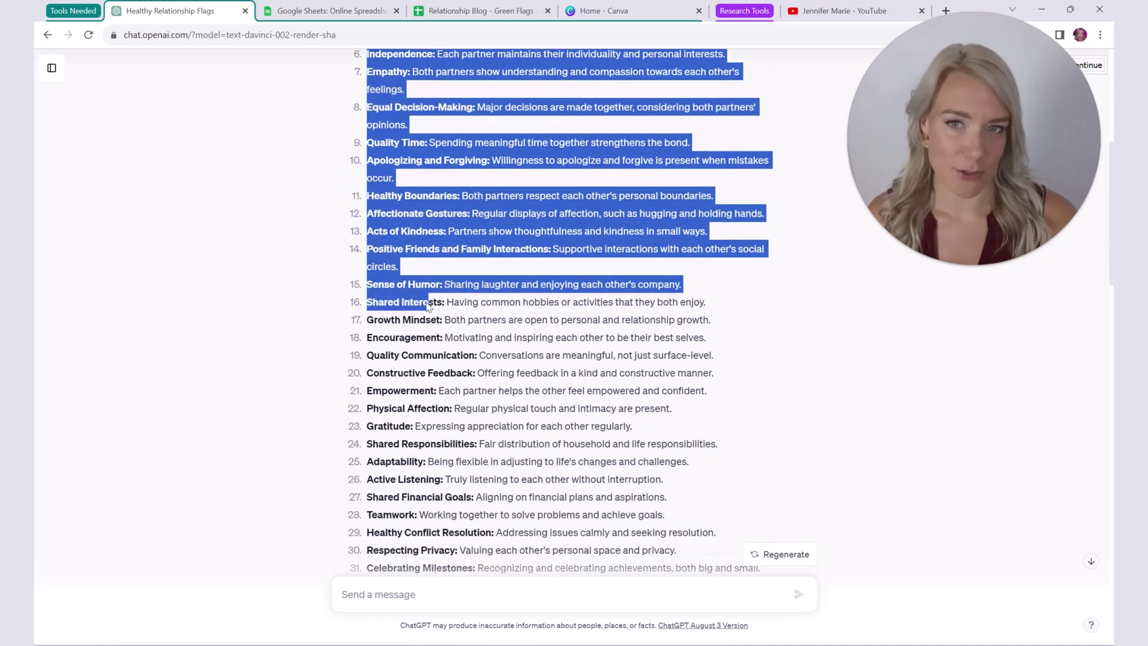
pyautogui.moveTo(425, 305); pyautogui.dragTo(665, 325)
pyautogui.scroll(-4, 449, 312)
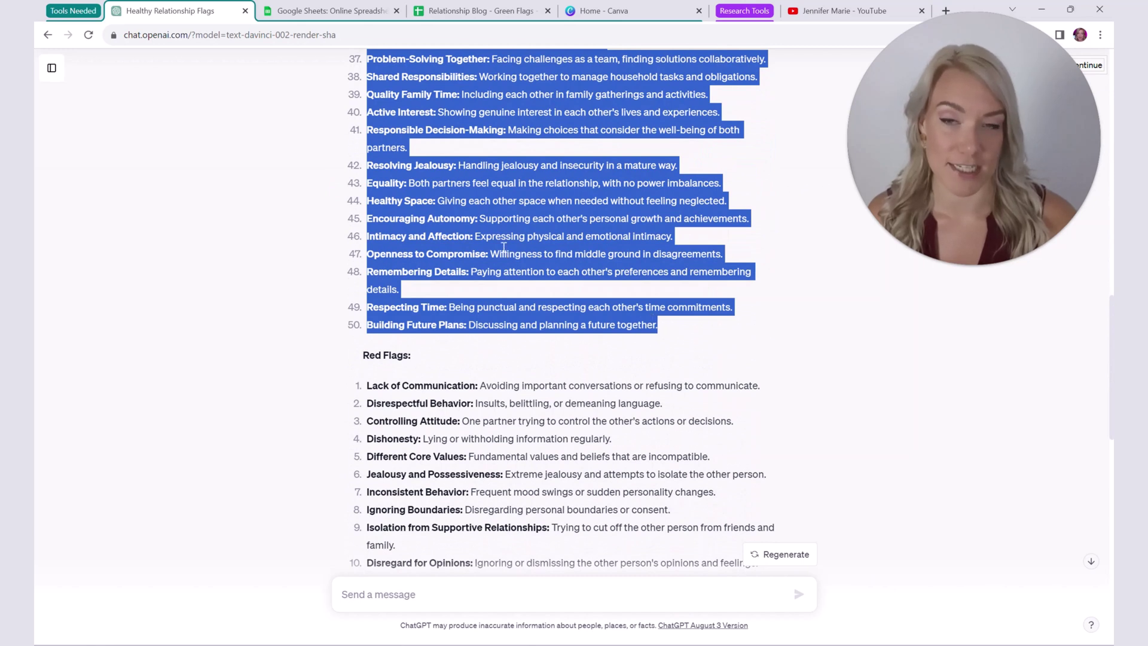
pyautogui.hotkey('ctrl', 'c')
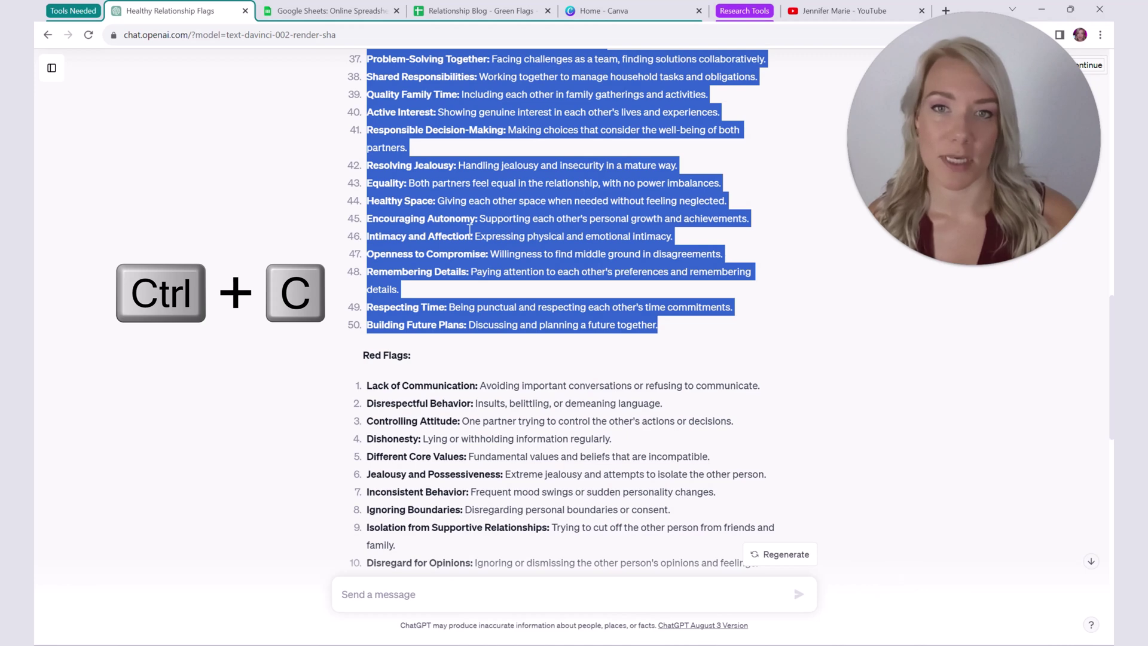
pyautogui.rightClick(470, 229)
pyautogui.click(478, 240)
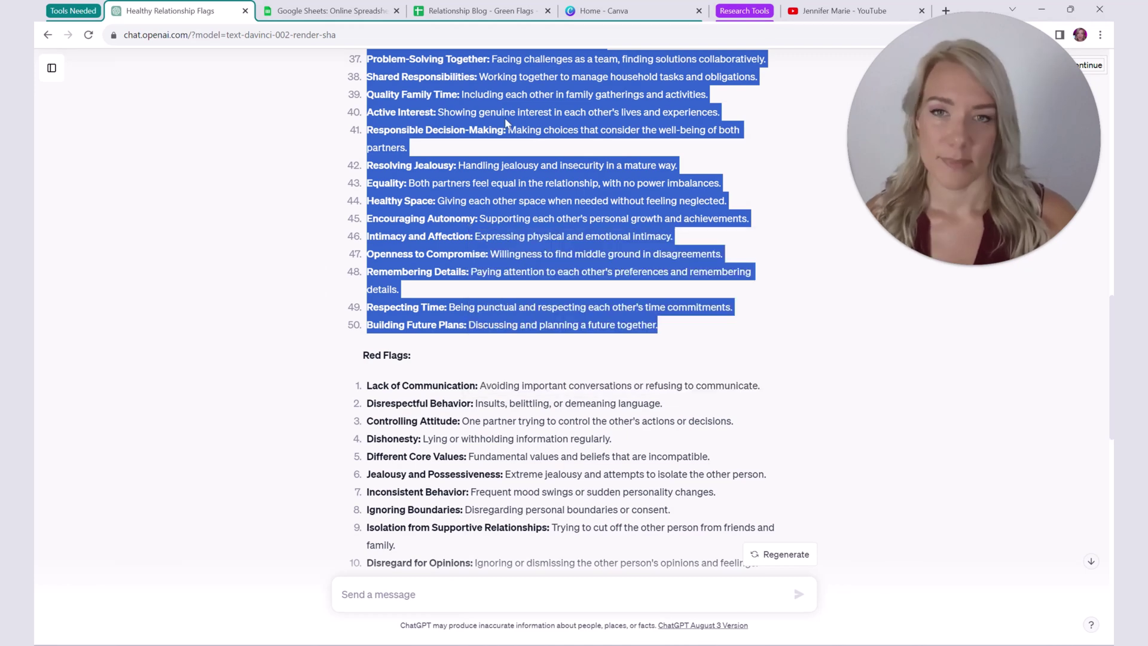
pyautogui.click(482, 12)
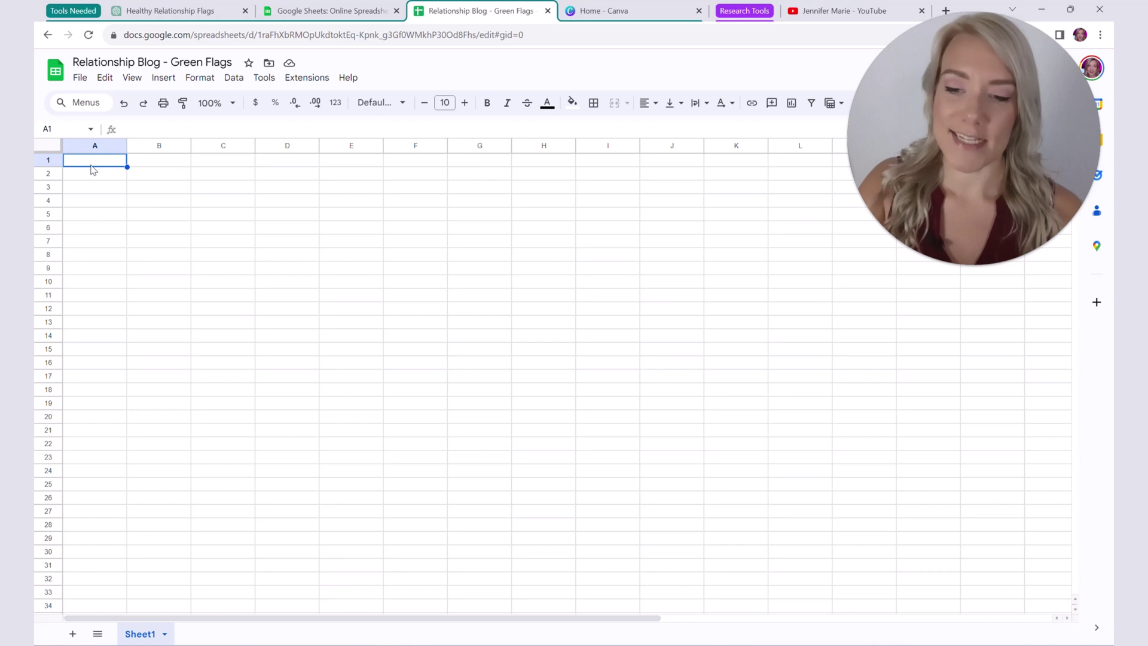
# Paste the fifty green flags into column A, one per row
pyautogui.hotkey('ctrl', 'v')
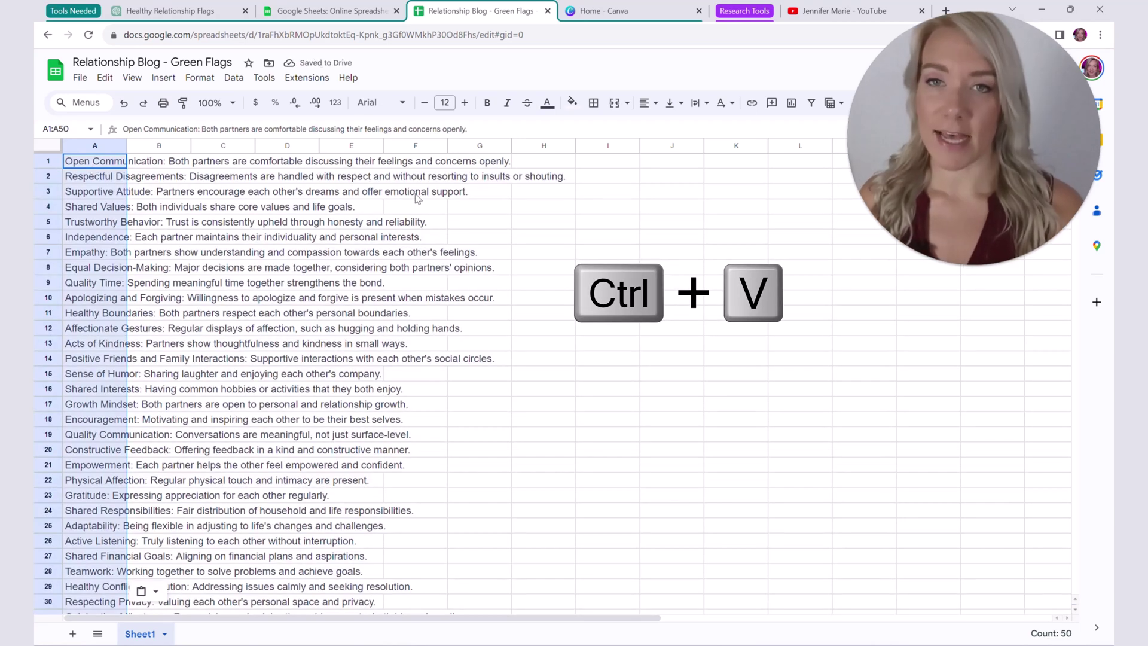
pyautogui.click(634, 181)
pyautogui.scroll(-3, 107, 183)
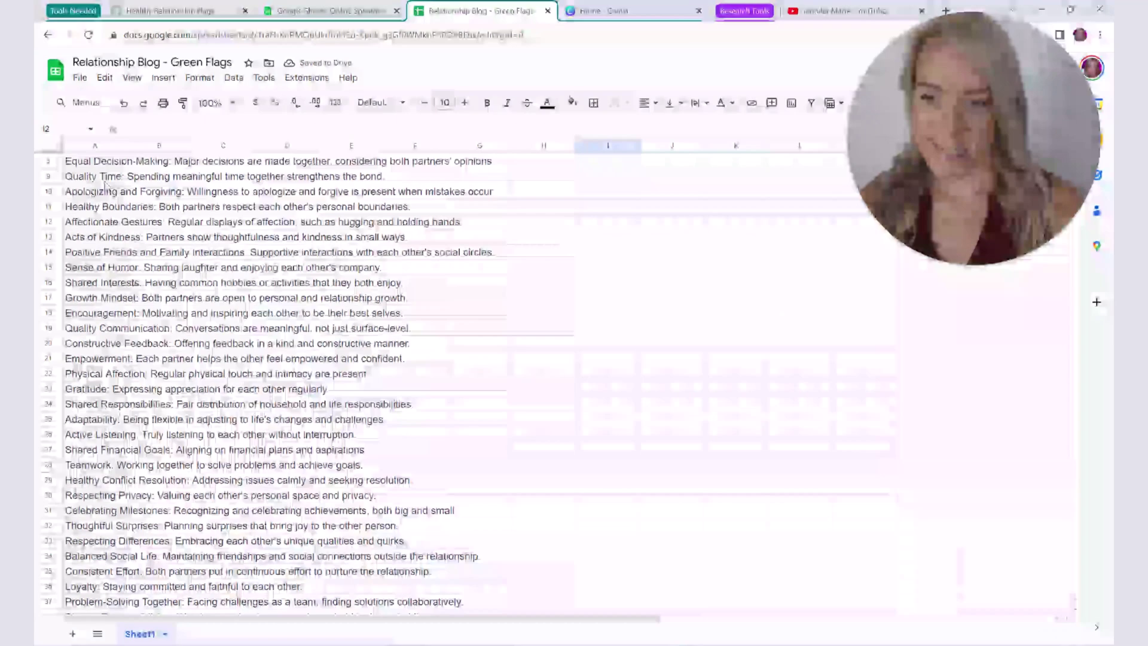
pyautogui.scroll(-5, 107, 182)
pyautogui.scroll(-3, 108, 182)
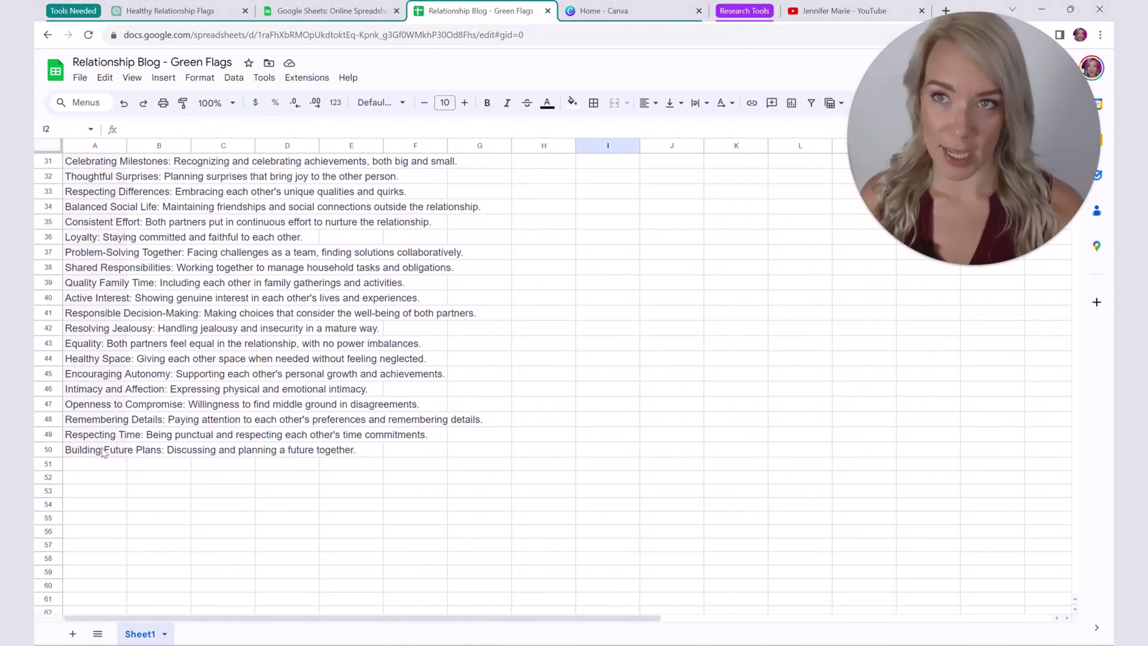
# Download the green-flags sheet as a CSV file and check recent downloads
pyautogui.click(80, 77)
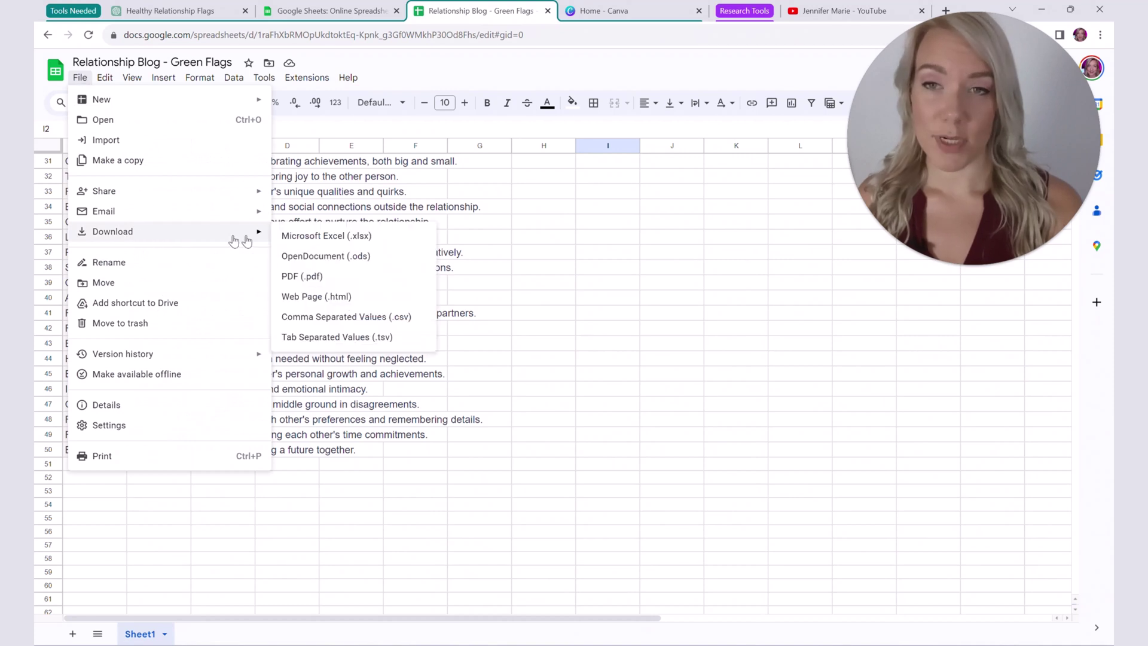
pyautogui.moveTo(112, 231)
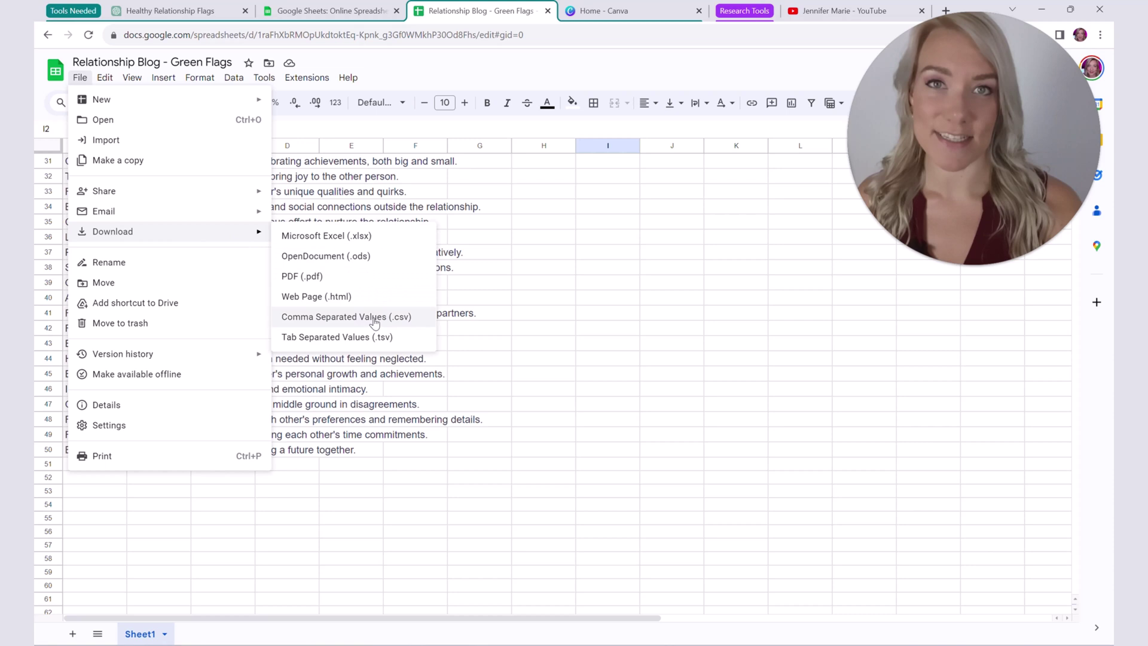
pyautogui.click(373, 323)
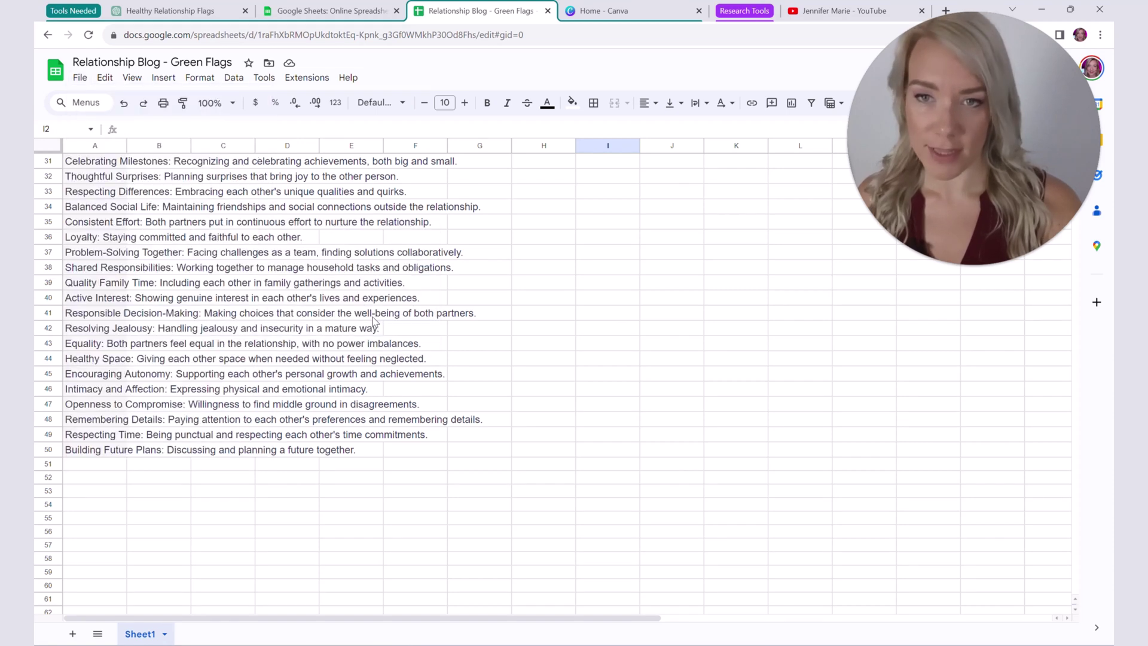
pyautogui.click(1041, 37)
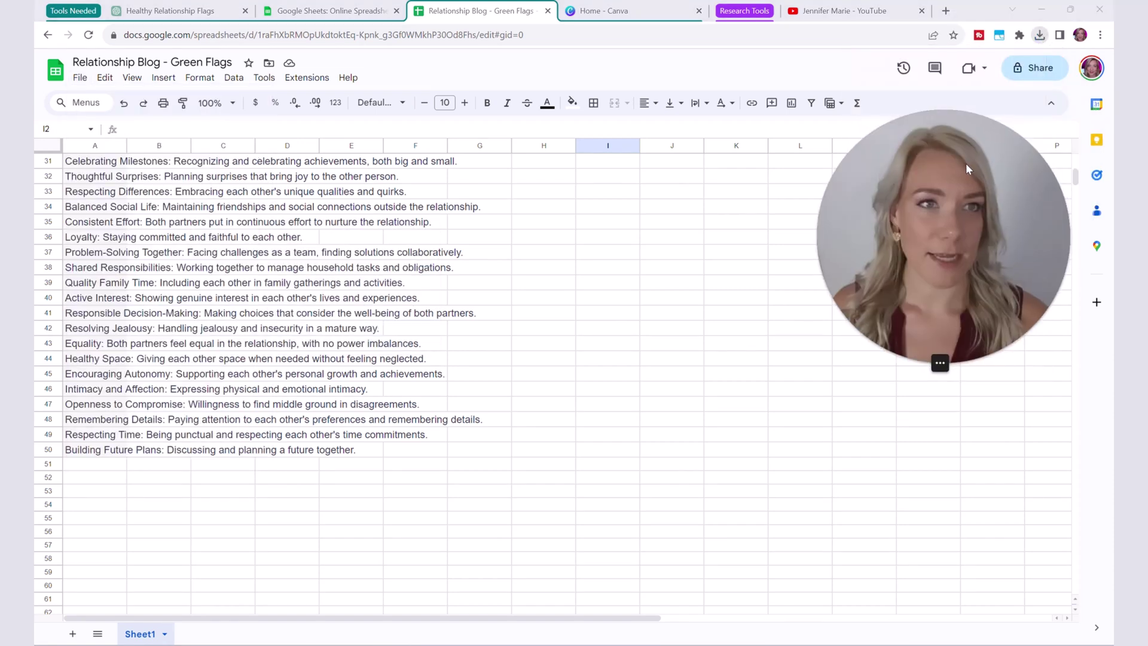
pyautogui.click(1041, 35)
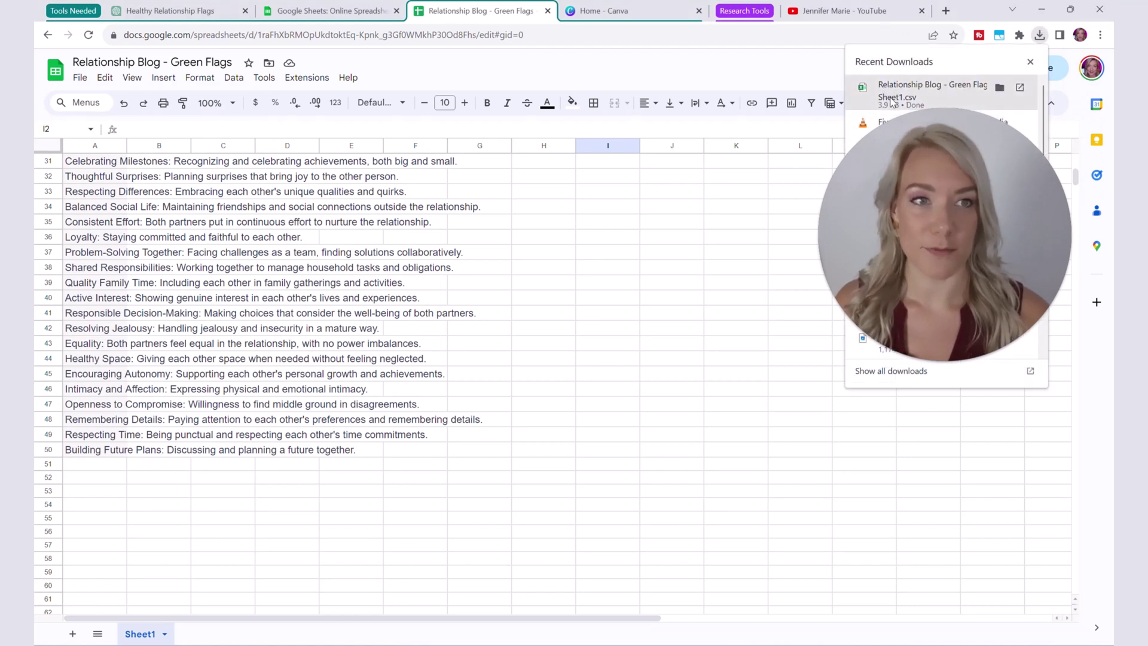
pyautogui.click(607, 282)
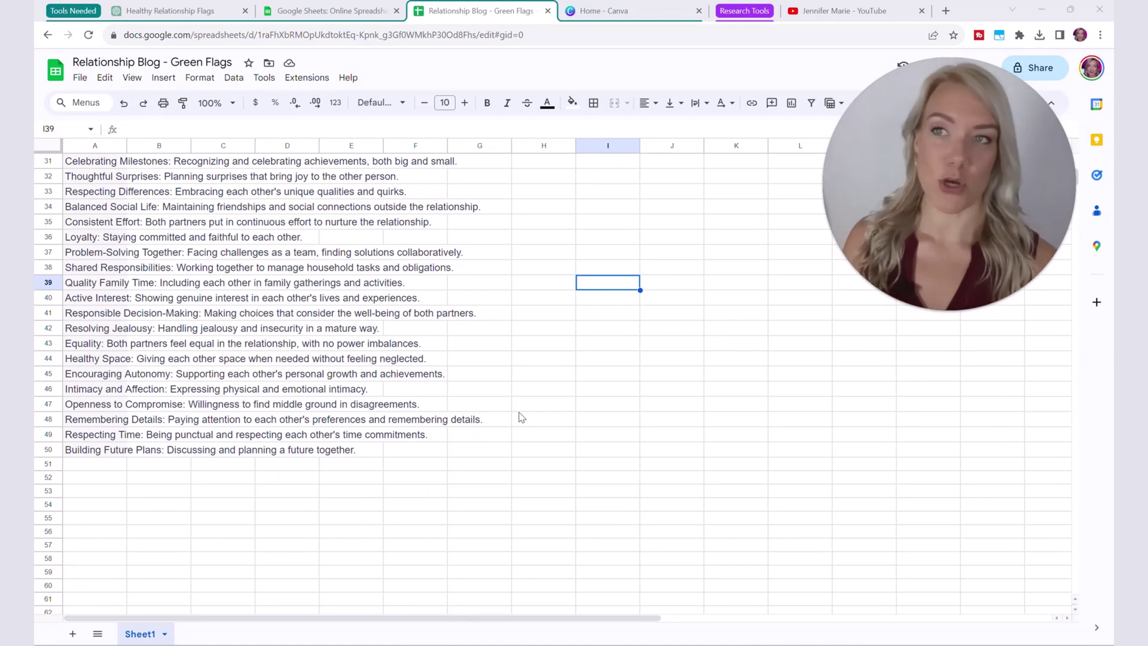
# Create a new blank spreadsheet for the red flags
pyautogui.click(82, 82)
pyautogui.moveTo(102, 98)
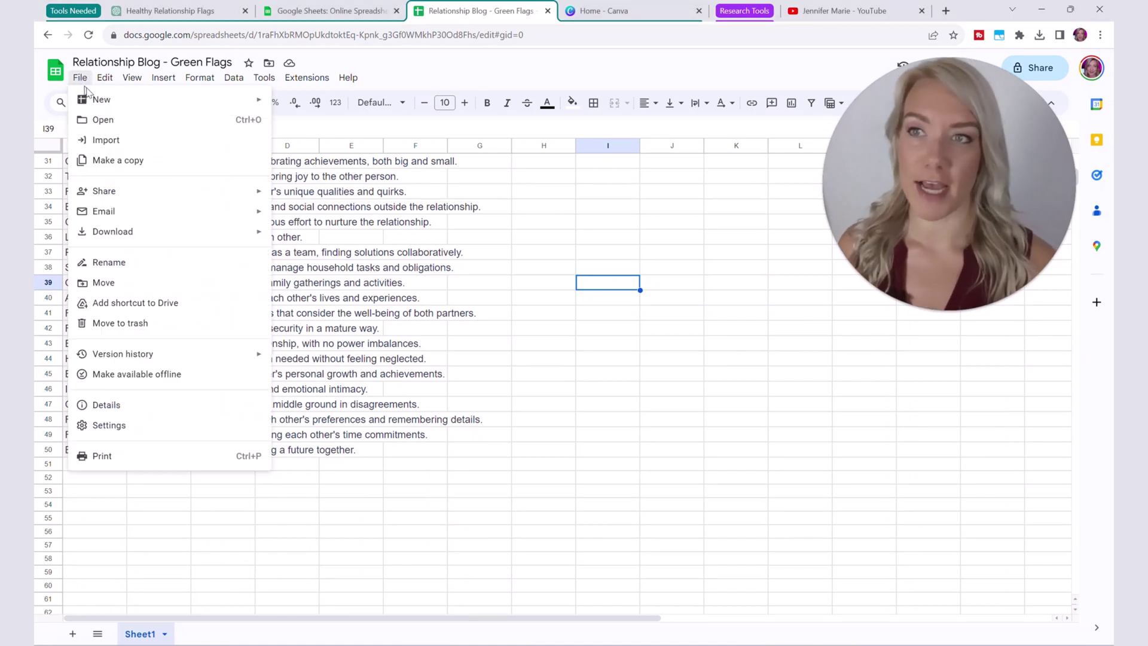
pyautogui.click(300, 105)
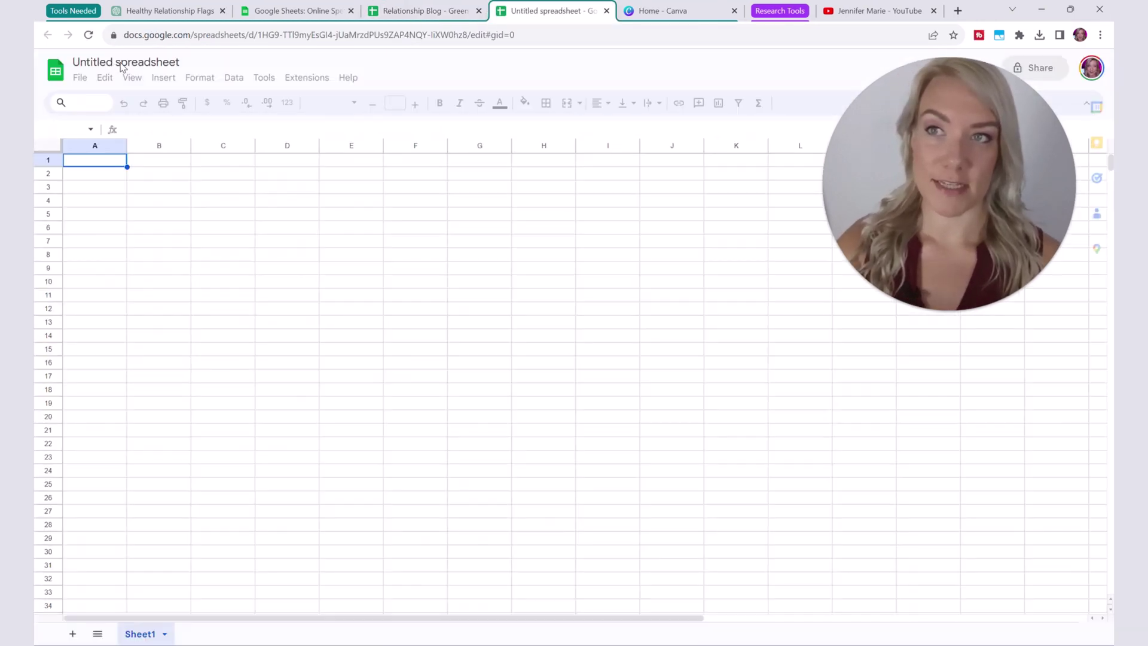
pyautogui.click(123, 63)
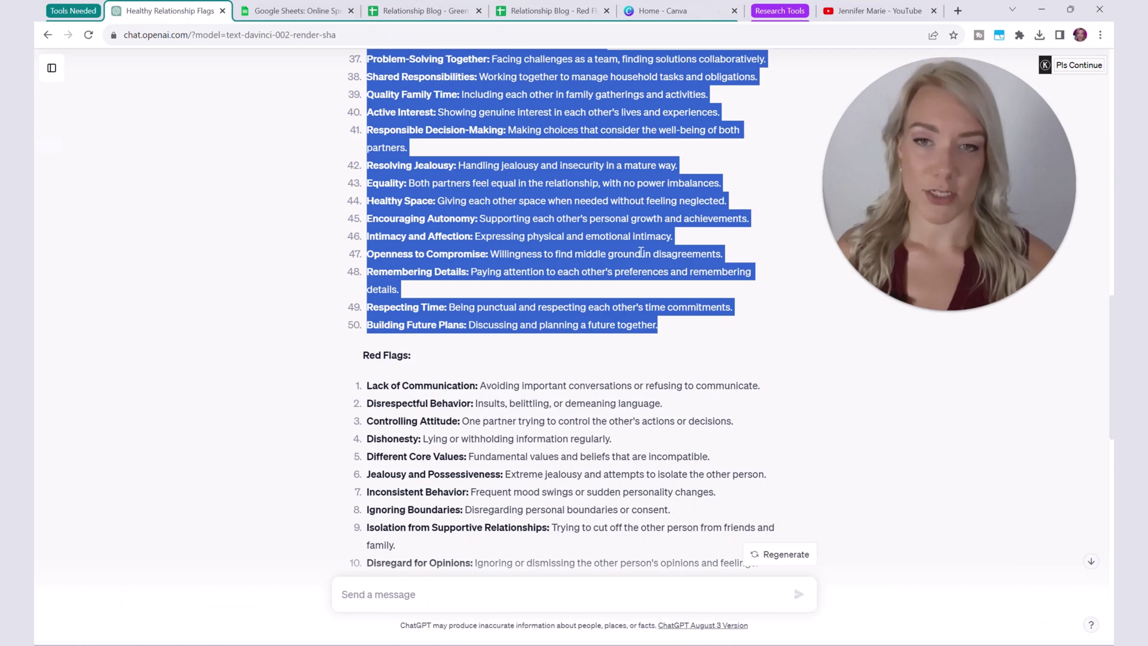
pyautogui.click(358, 198)
# Paste the fifty red flags into column A
pyautogui.scroll(-3, 358, 194)
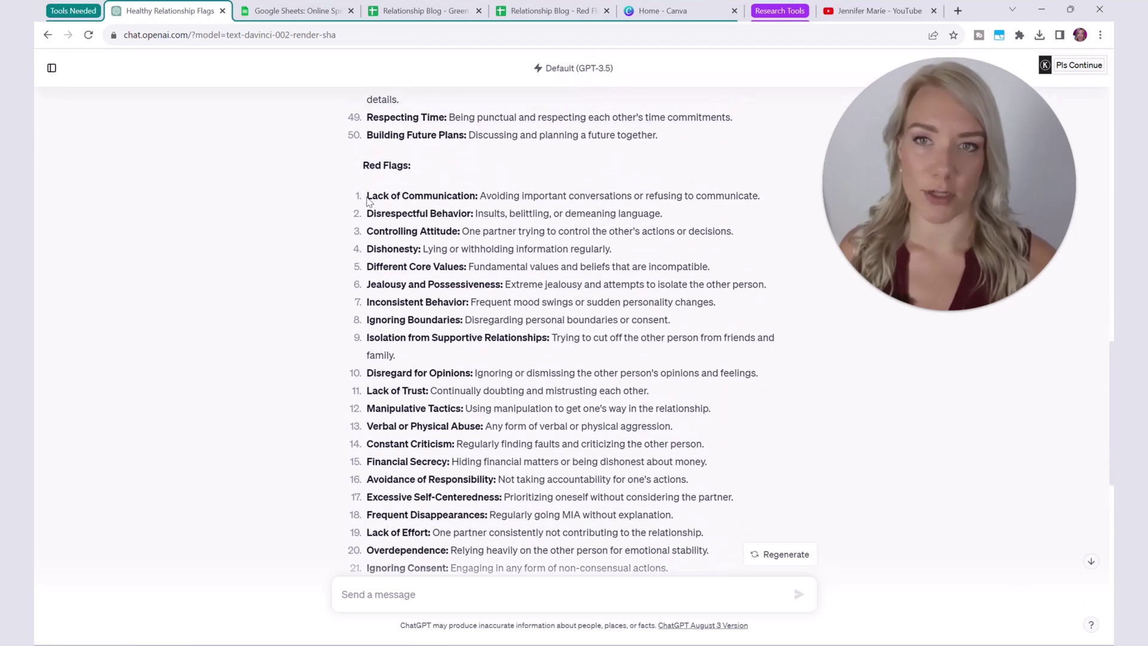
pyautogui.moveTo(367, 196); pyautogui.dragTo(487, 313)
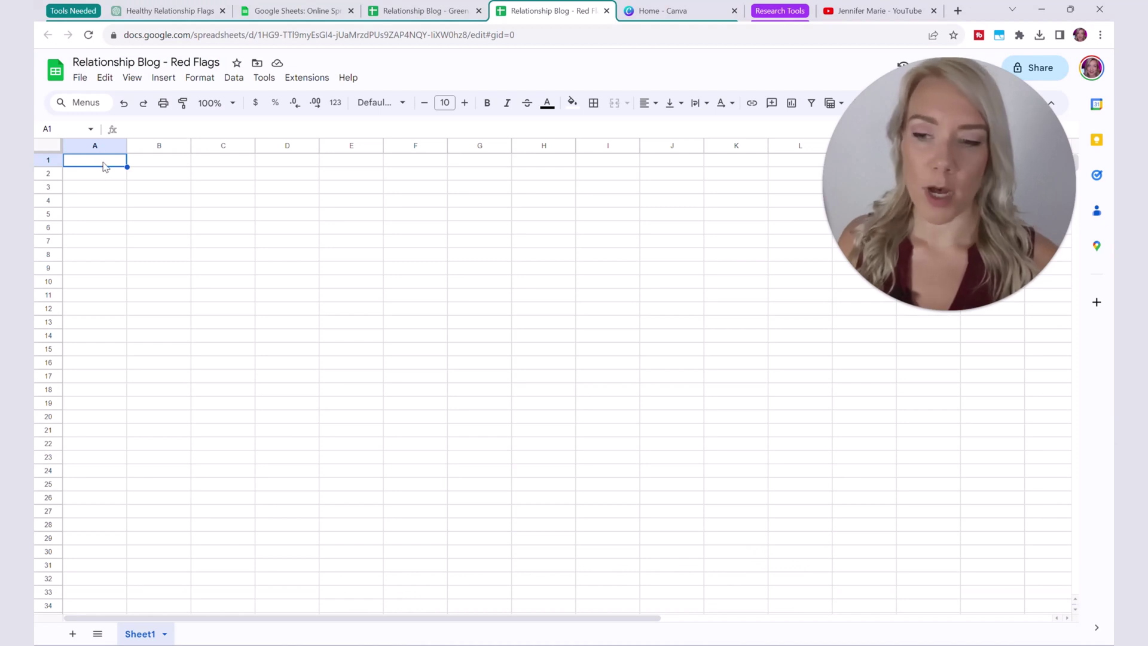
pyautogui.hotkey('ctrl', 'v')
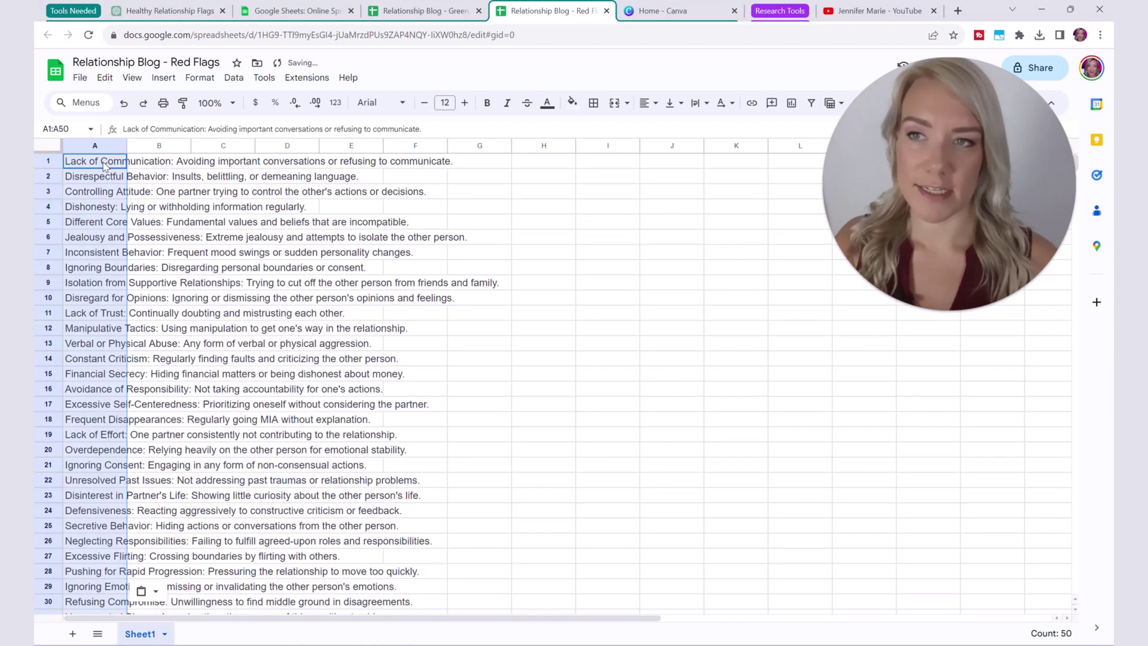
pyautogui.click(571, 253)
pyautogui.scroll(-1, 542, 248)
pyautogui.scroll(-7, 497, 254)
pyautogui.scroll(-3, 103, 310)
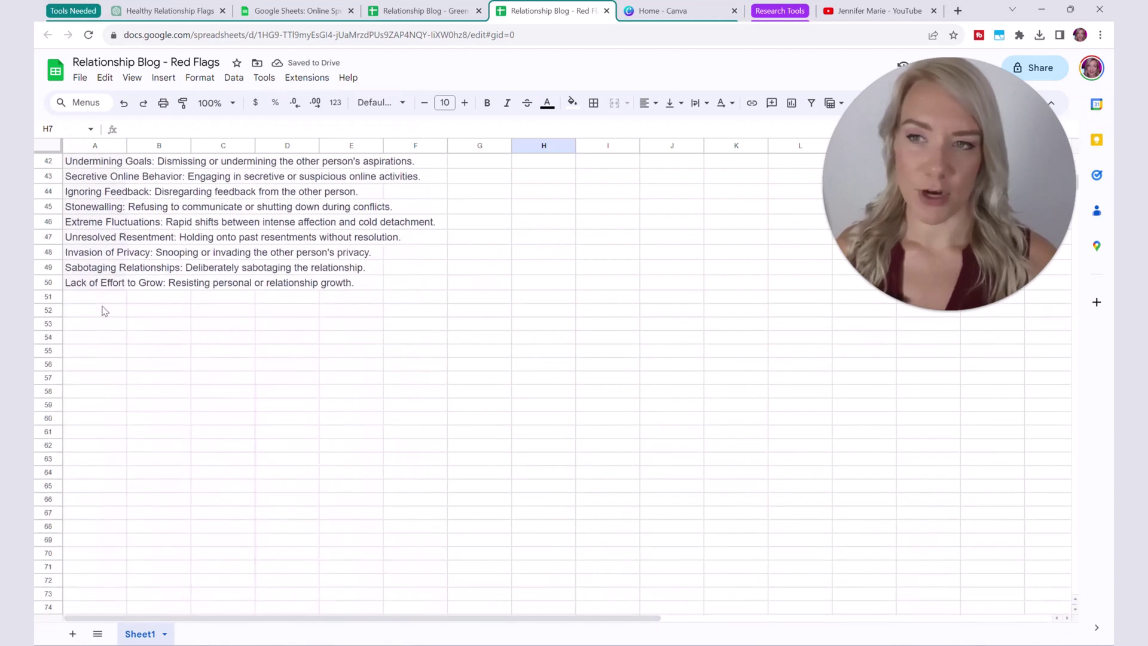
# Download the red flags sheet as a CSV file and check the downloads list
pyautogui.click(81, 79)
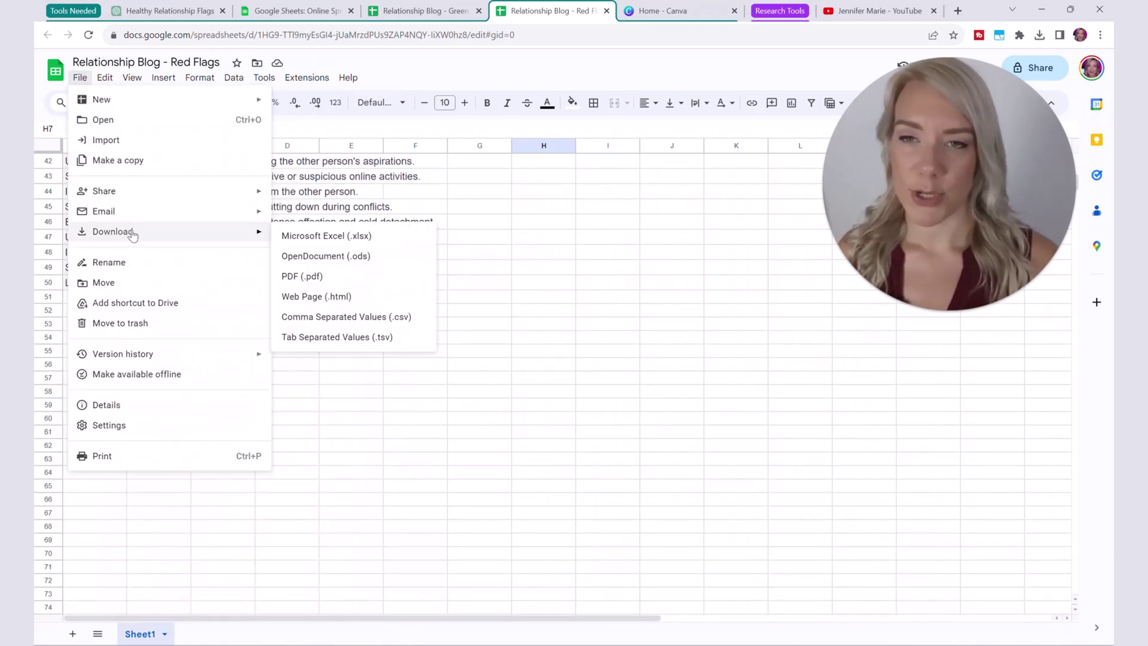
pyautogui.moveTo(112, 231)
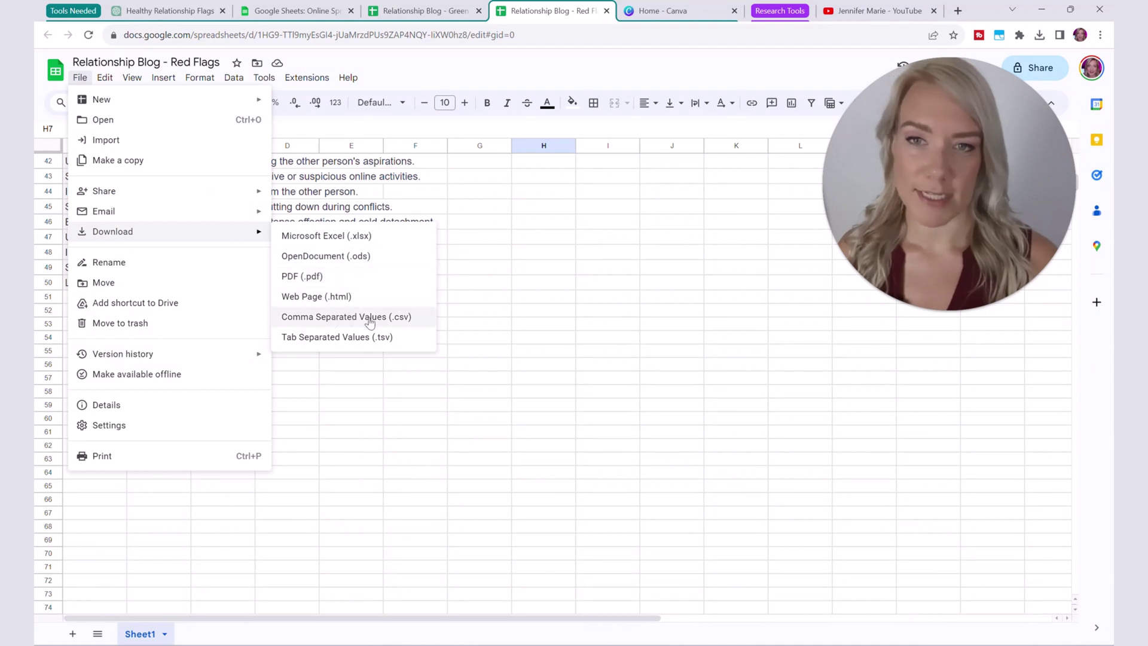
pyautogui.click(376, 321)
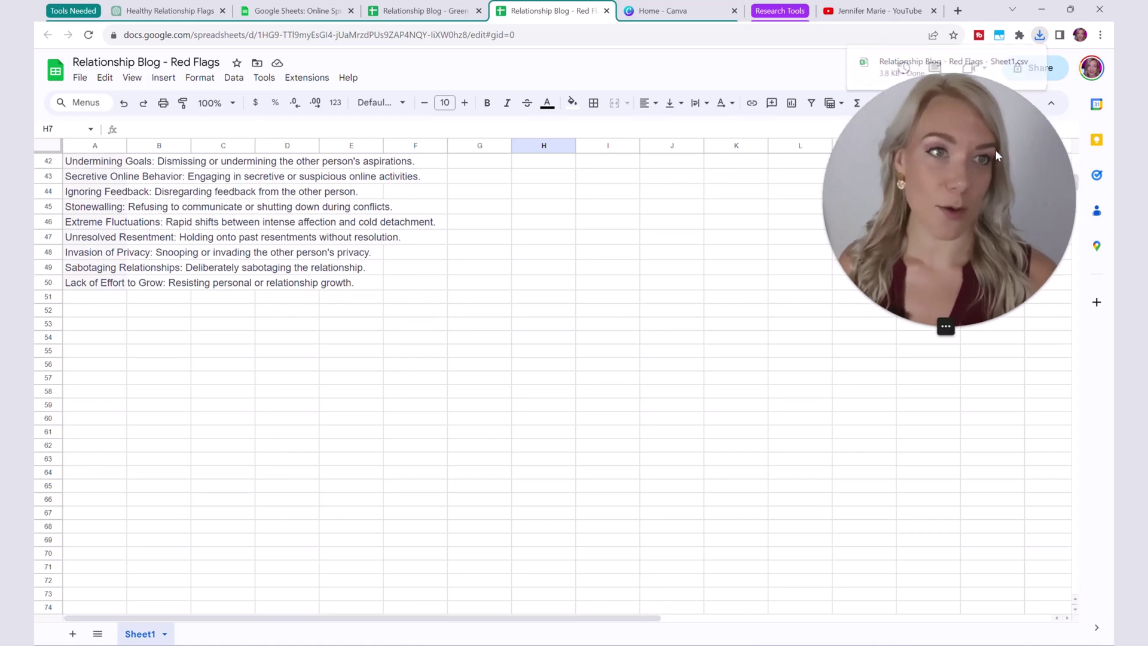
pyautogui.click(1039, 35)
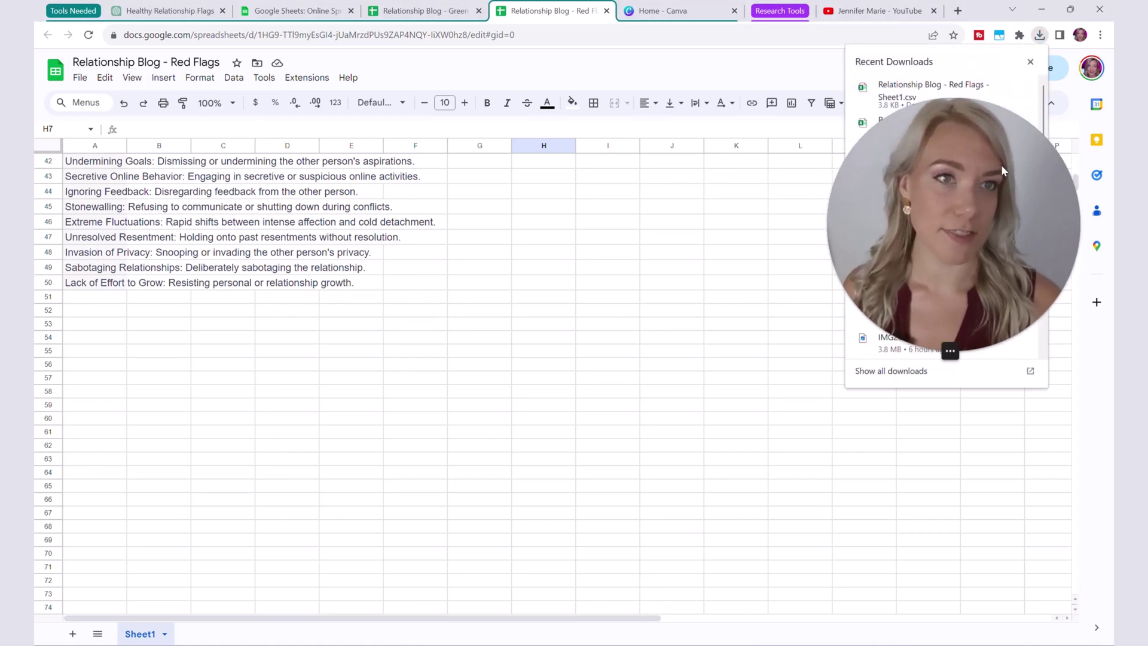
pyautogui.moveTo(1003, 171); pyautogui.dragTo(1002, 212)
# Show Chrome's recent downloads to confirm both red and green flag CSV files
pyautogui.click(1040, 35)
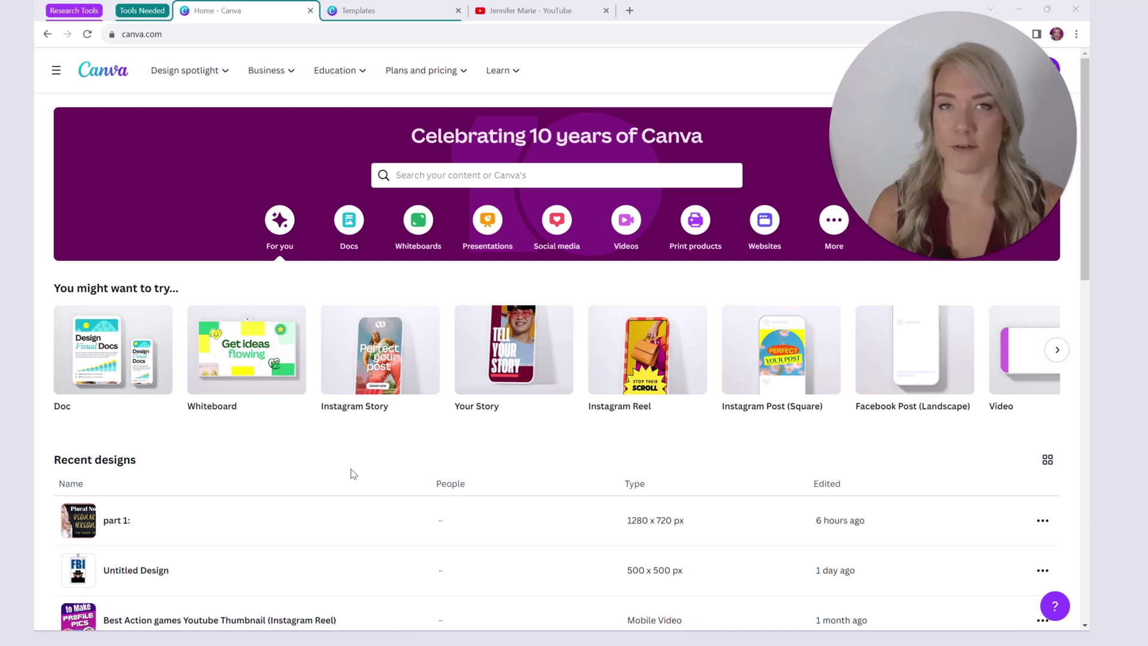
# Search Canva for 'instagram post' and browse the square Instagram Post templates and filters
pyautogui.click(502, 179)
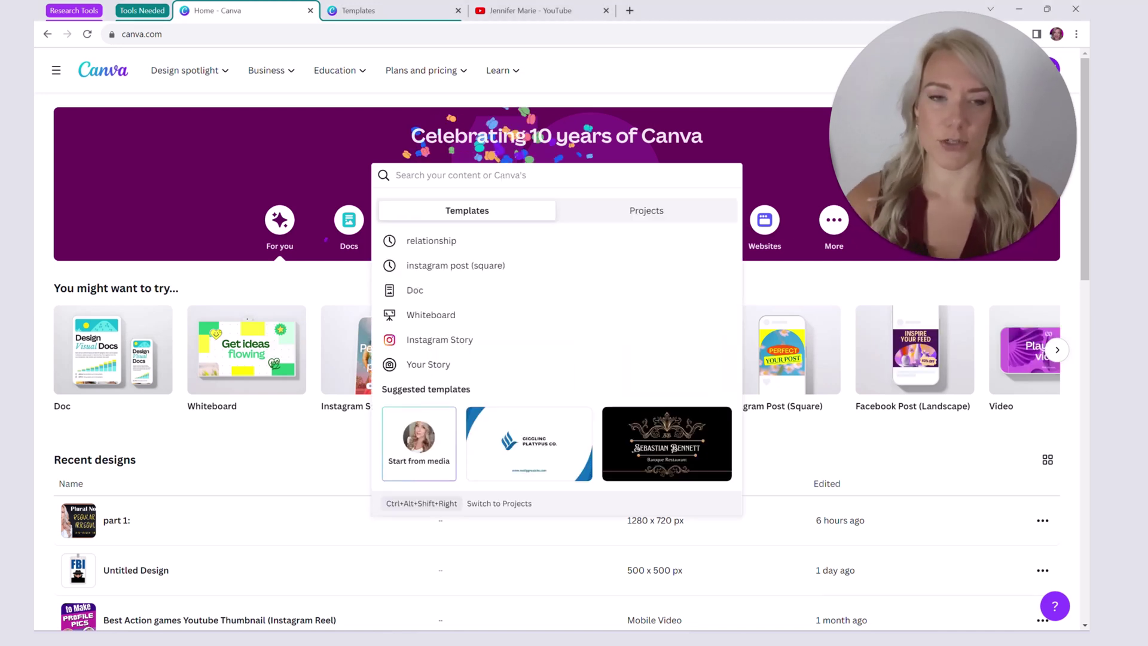
pyautogui.write('instagram')
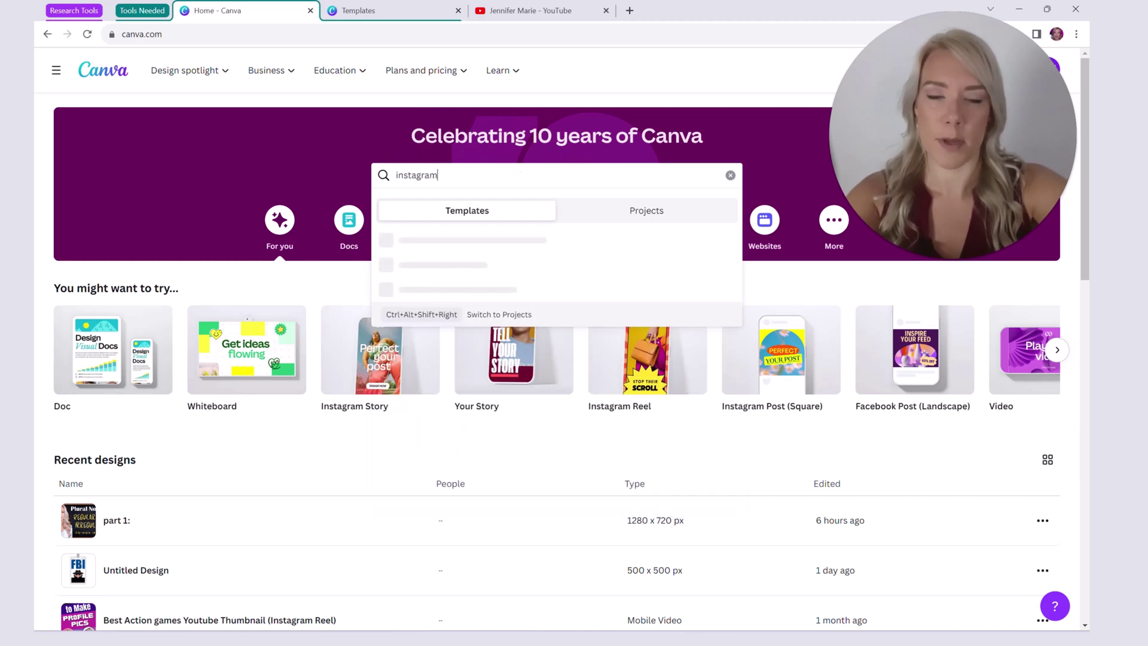
pyautogui.write(' post')
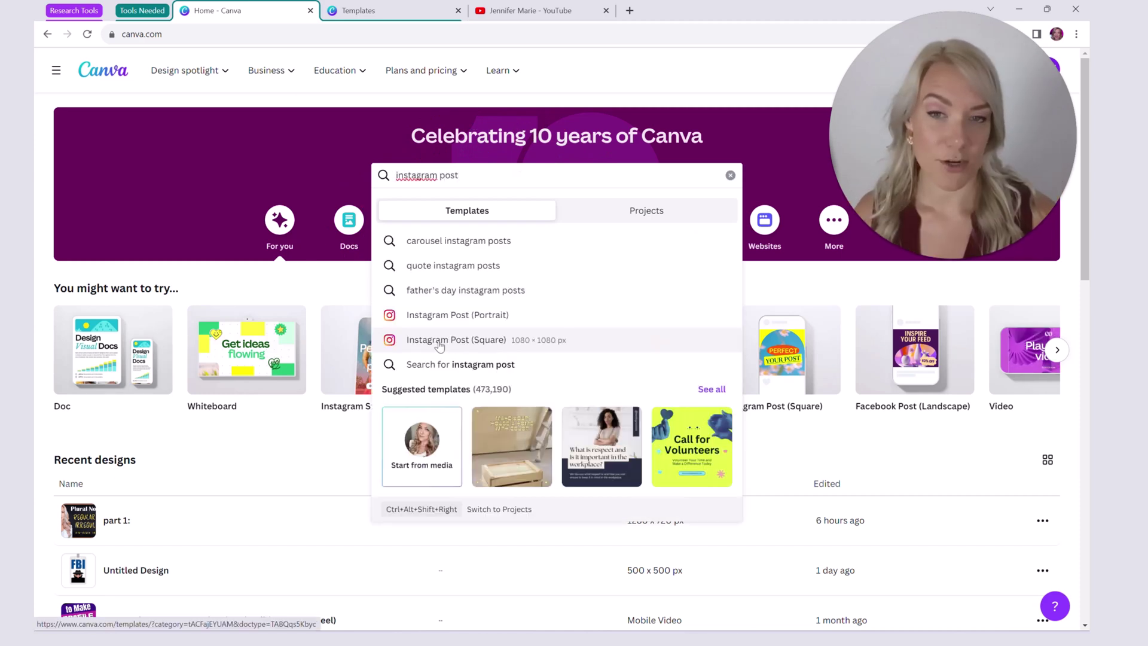
pyautogui.click(488, 344)
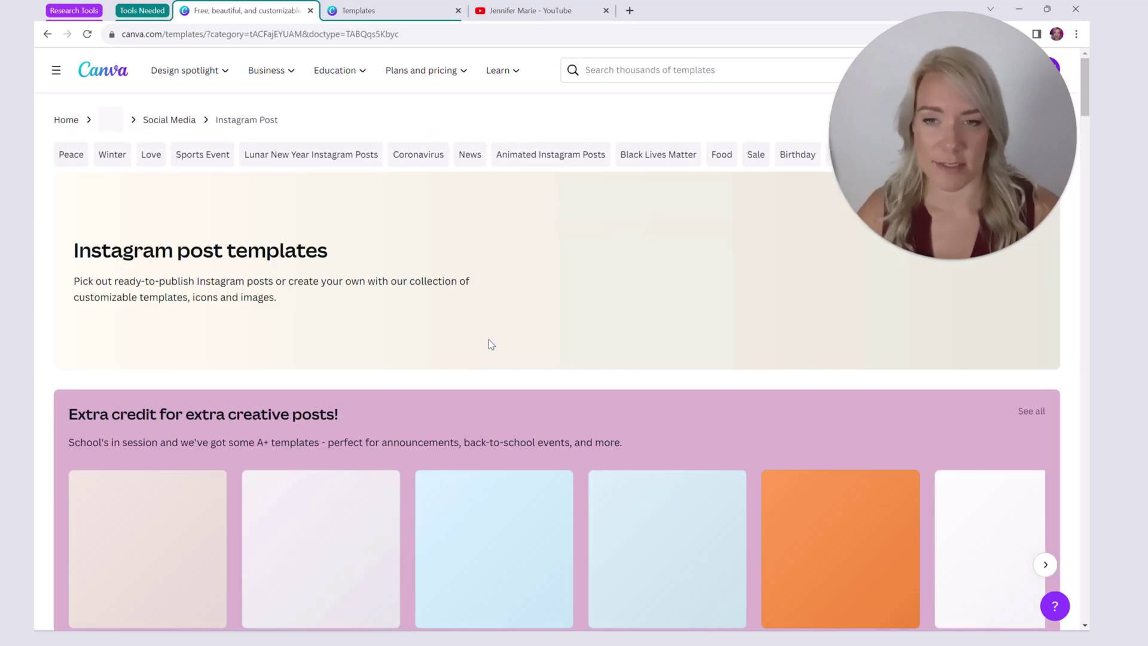
pyautogui.scroll(-1, 285, 266)
pyautogui.scroll(-4, 286, 265)
pyautogui.scroll(-2, 205, 267)
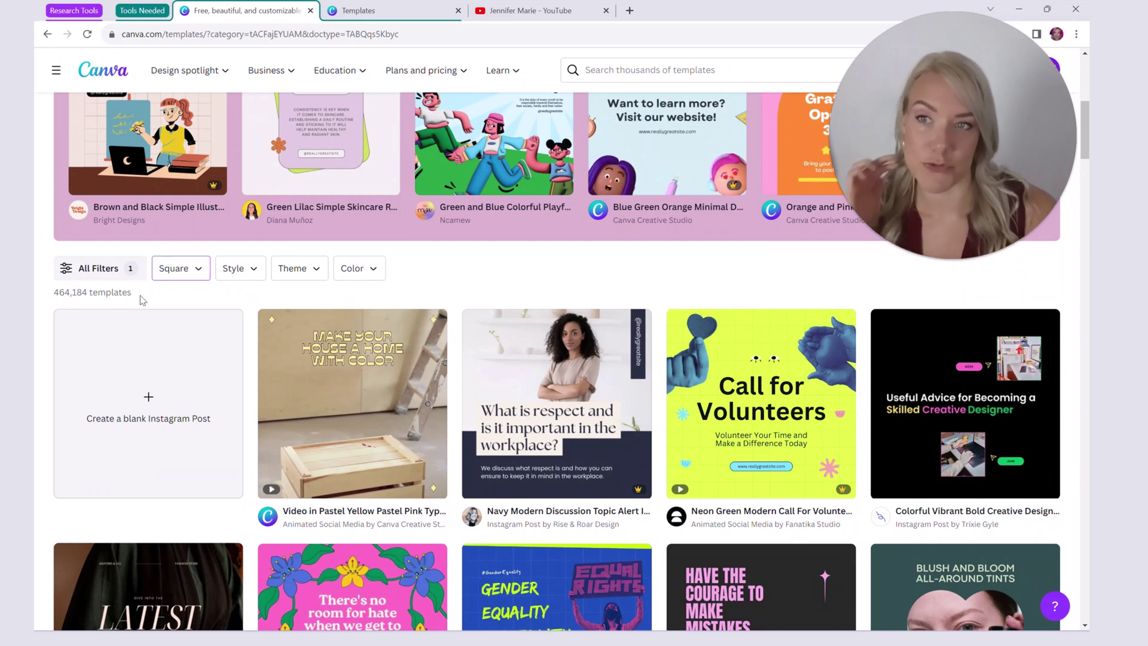
pyautogui.click(107, 269)
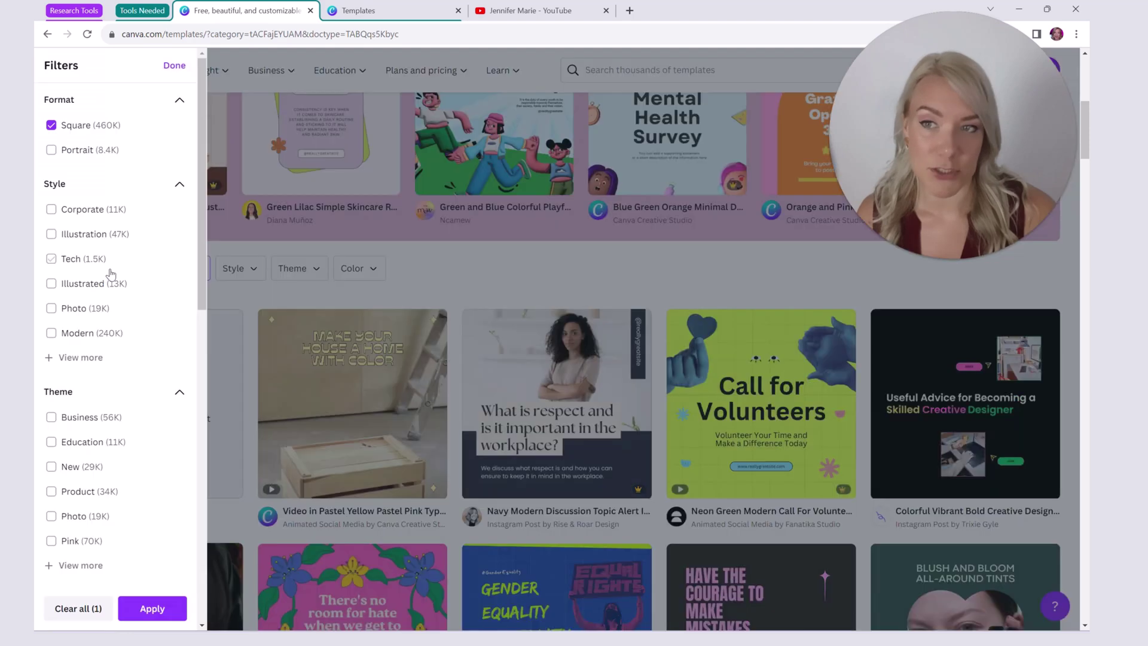
pyautogui.scroll(-2, 112, 275)
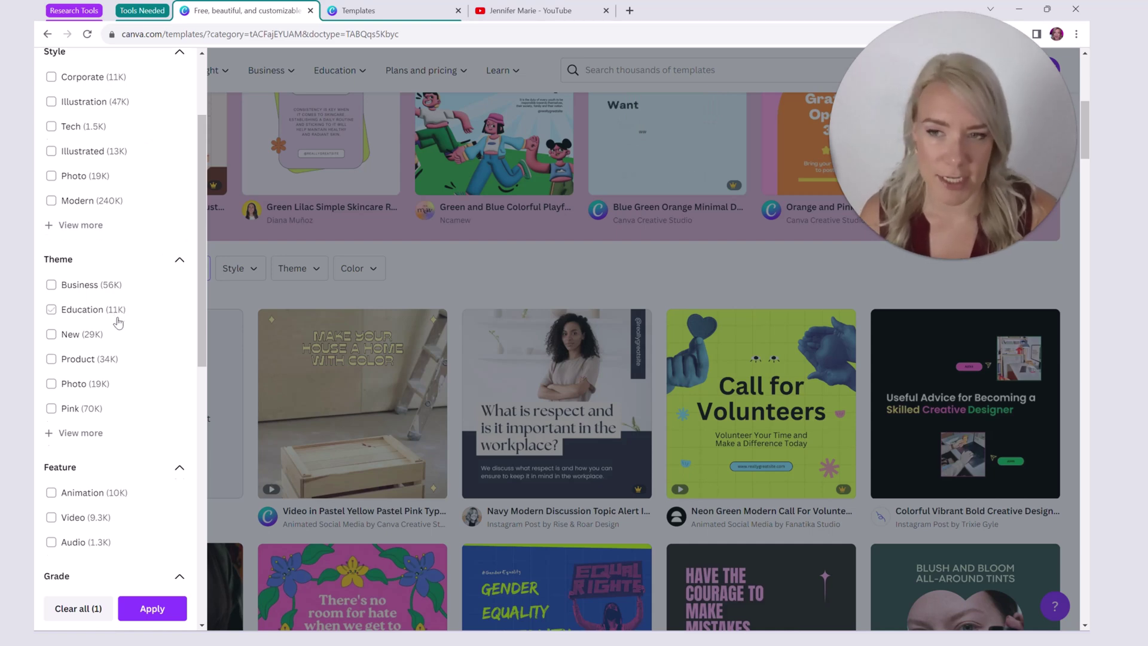
pyautogui.scroll(-3, 116, 321)
# Search templates for 'instagram quote' and scroll through the results
pyautogui.click(635, 314)
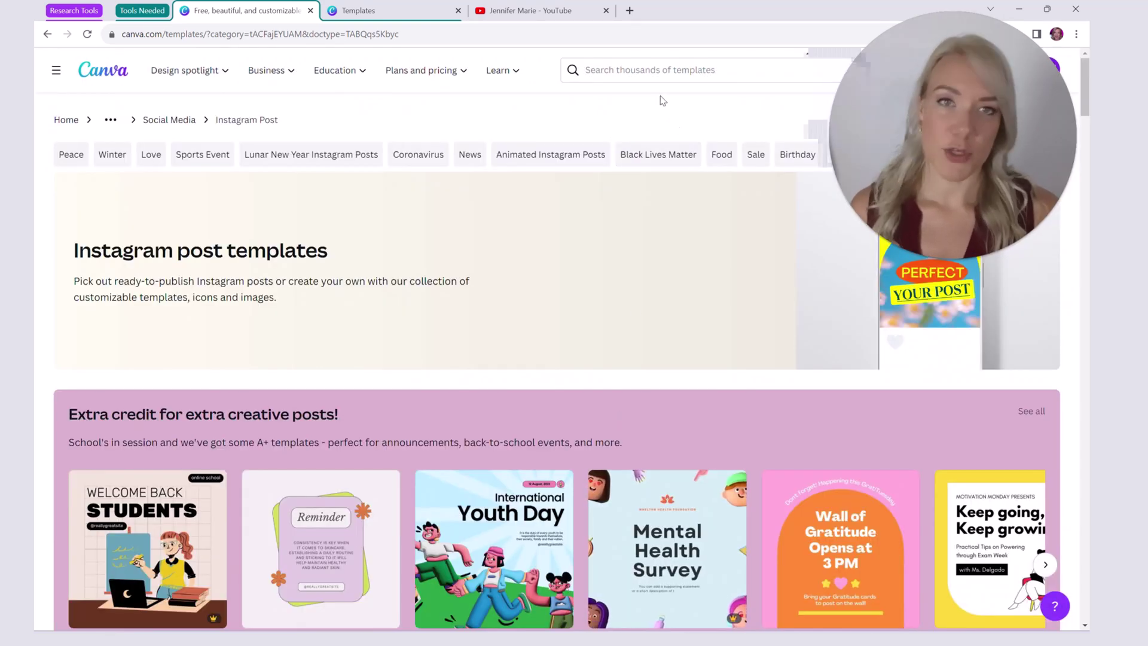
pyautogui.click(658, 70)
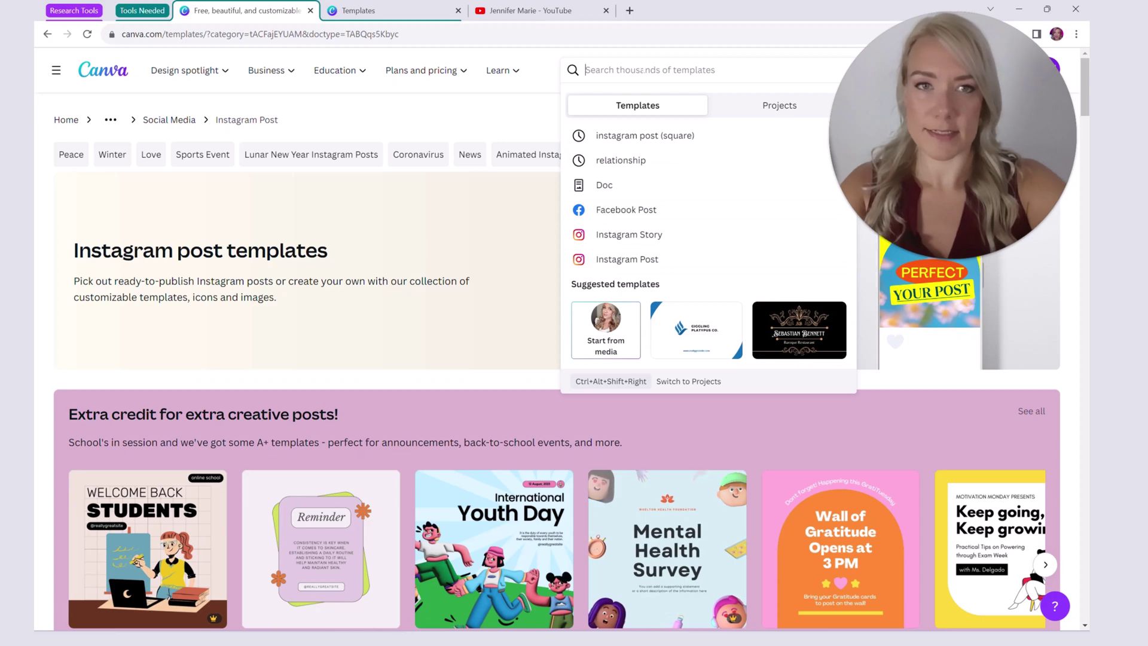
pyautogui.write('instagram quote')
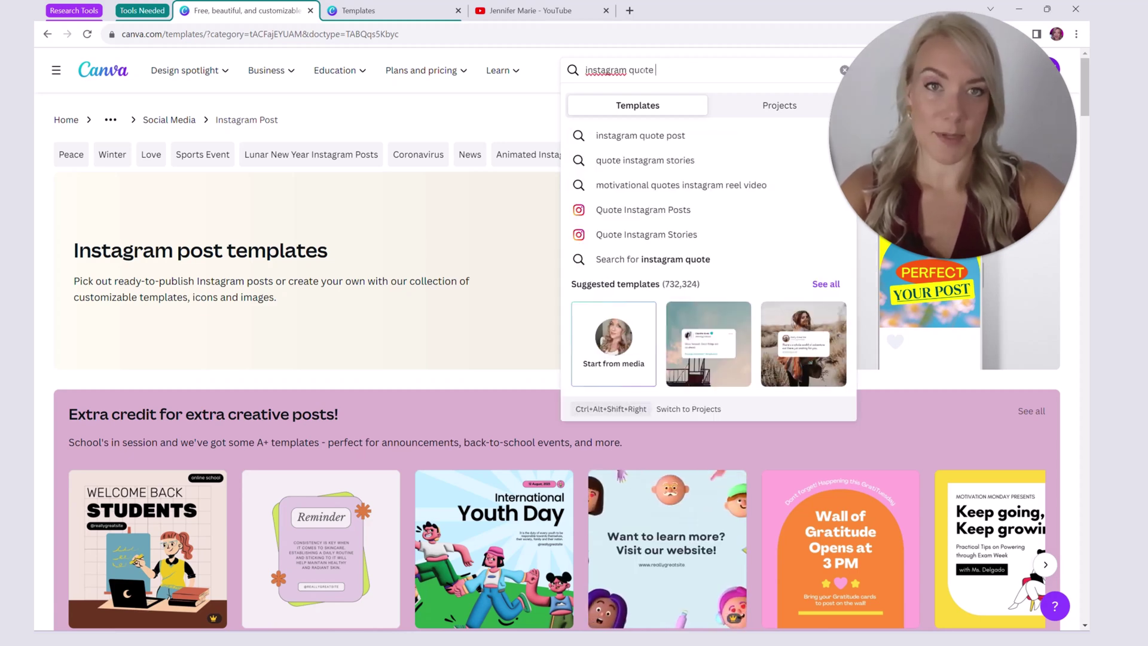
pyautogui.press('Return')
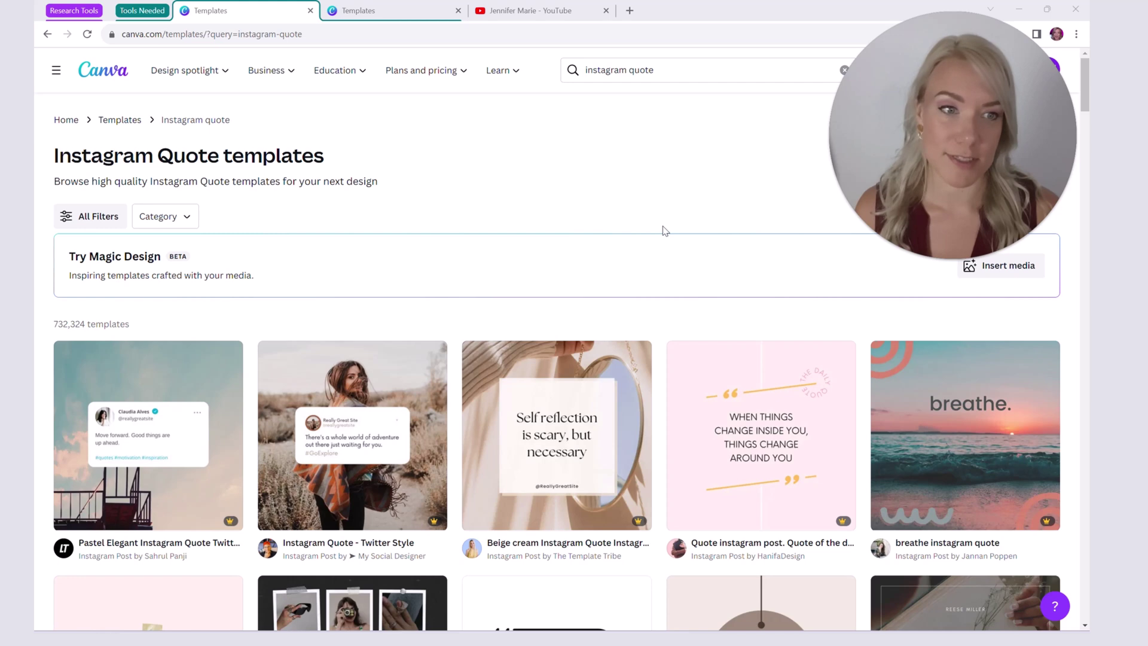
pyautogui.scroll(-3, 752, 302)
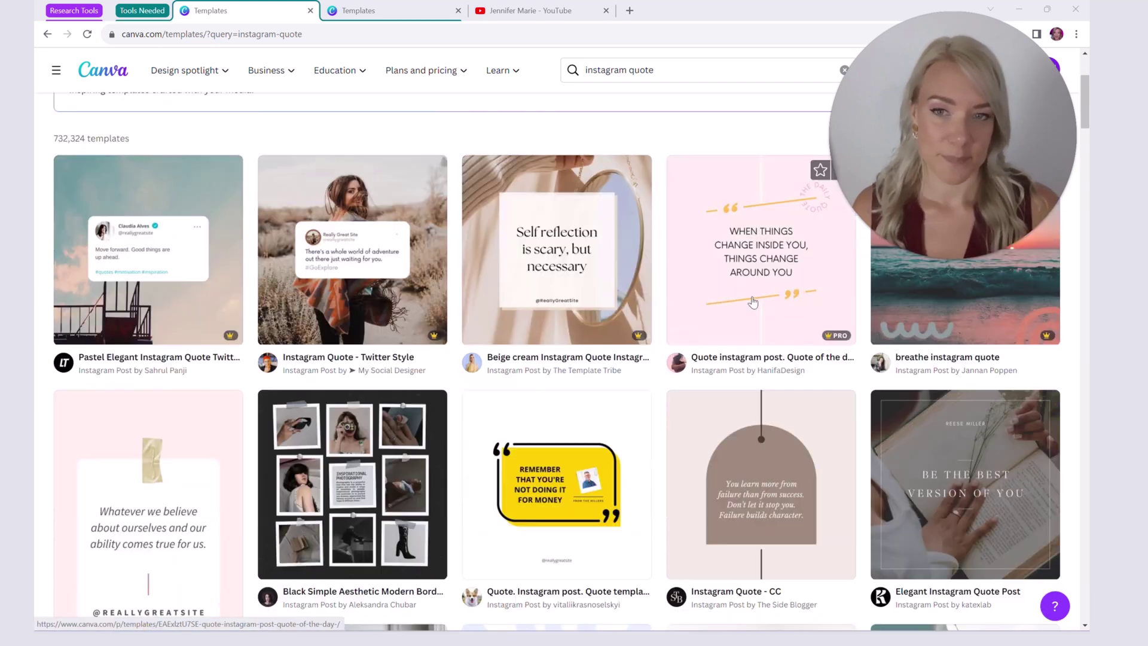
pyautogui.scroll(-3, 753, 302)
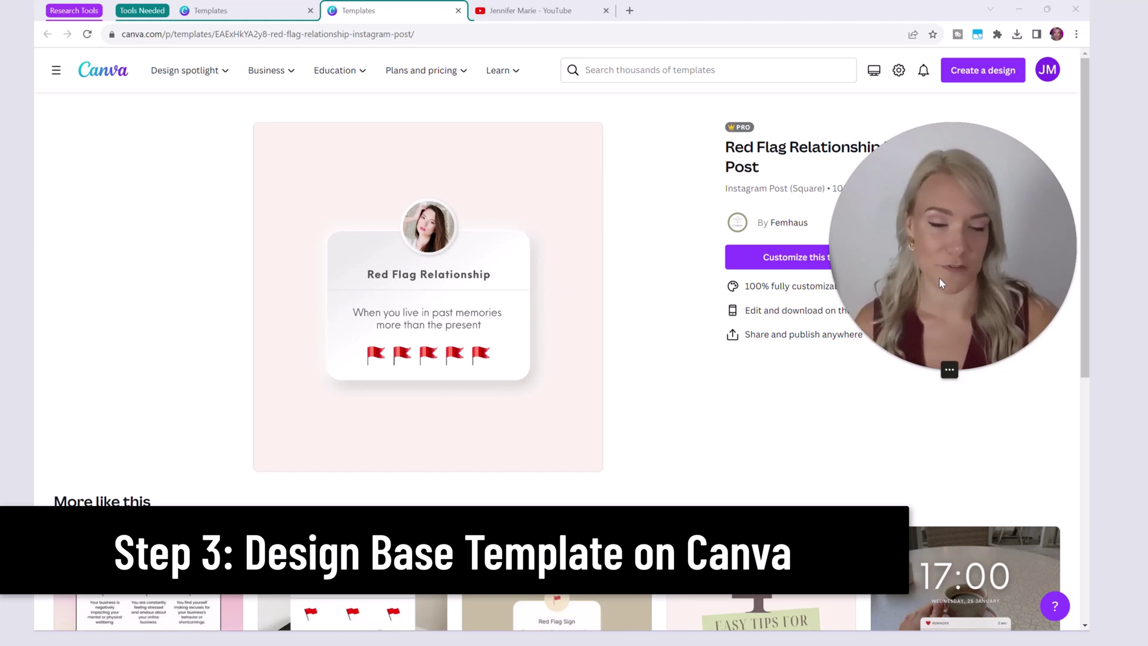
pyautogui.moveTo(938, 277); pyautogui.dragTo(158, 216)
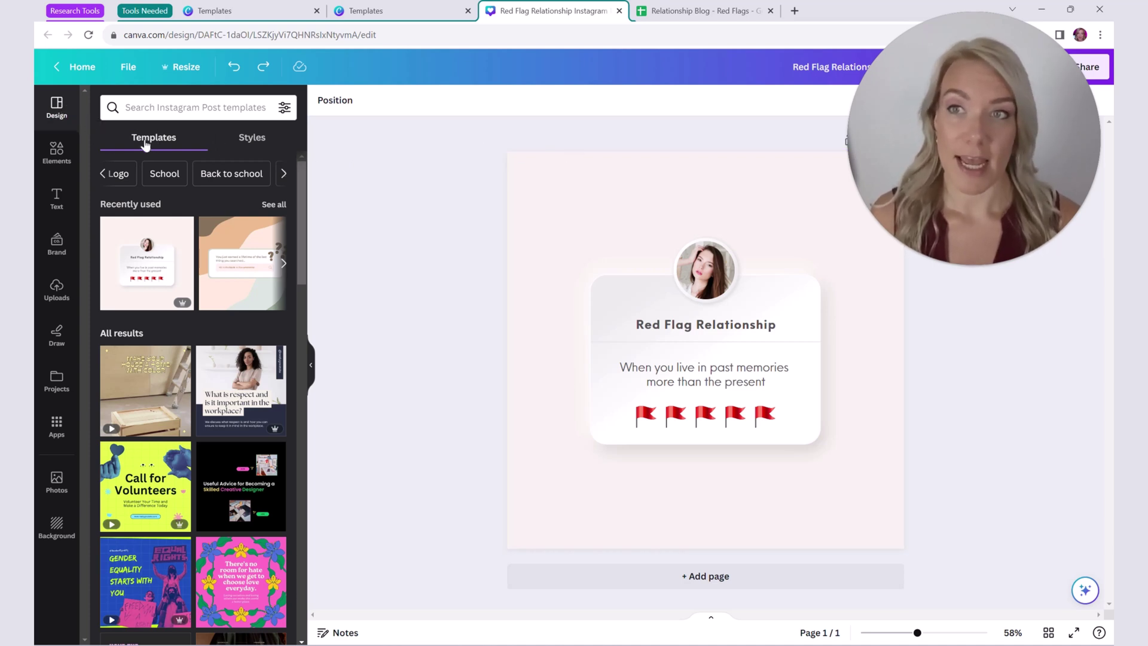
pyautogui.click(147, 108)
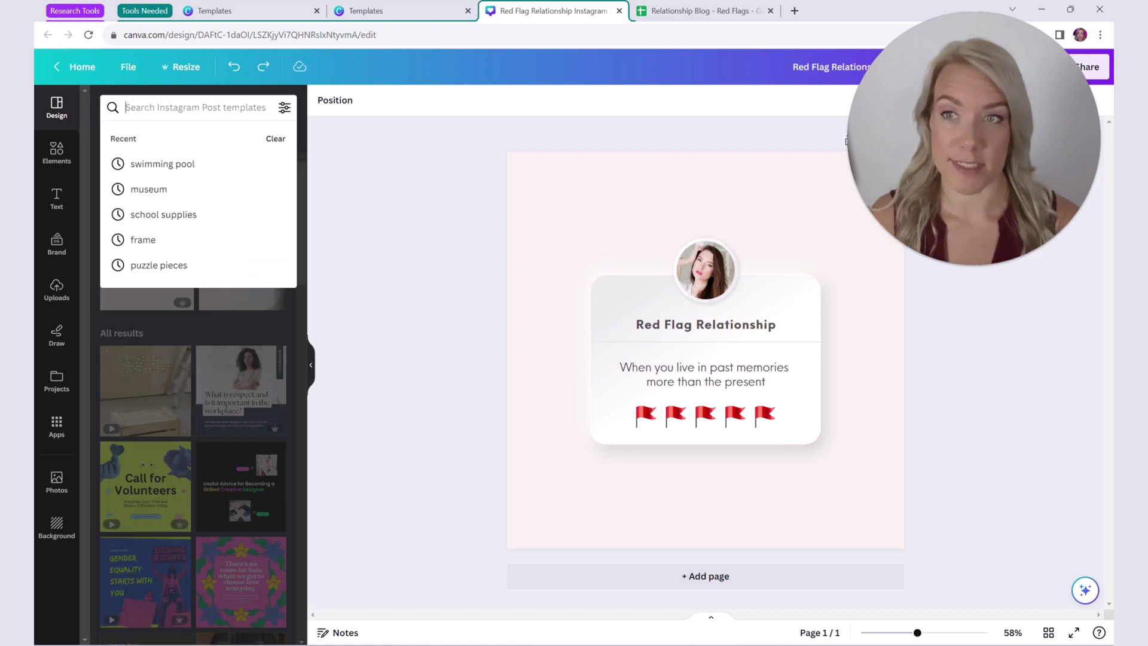
pyautogui.write('relat')
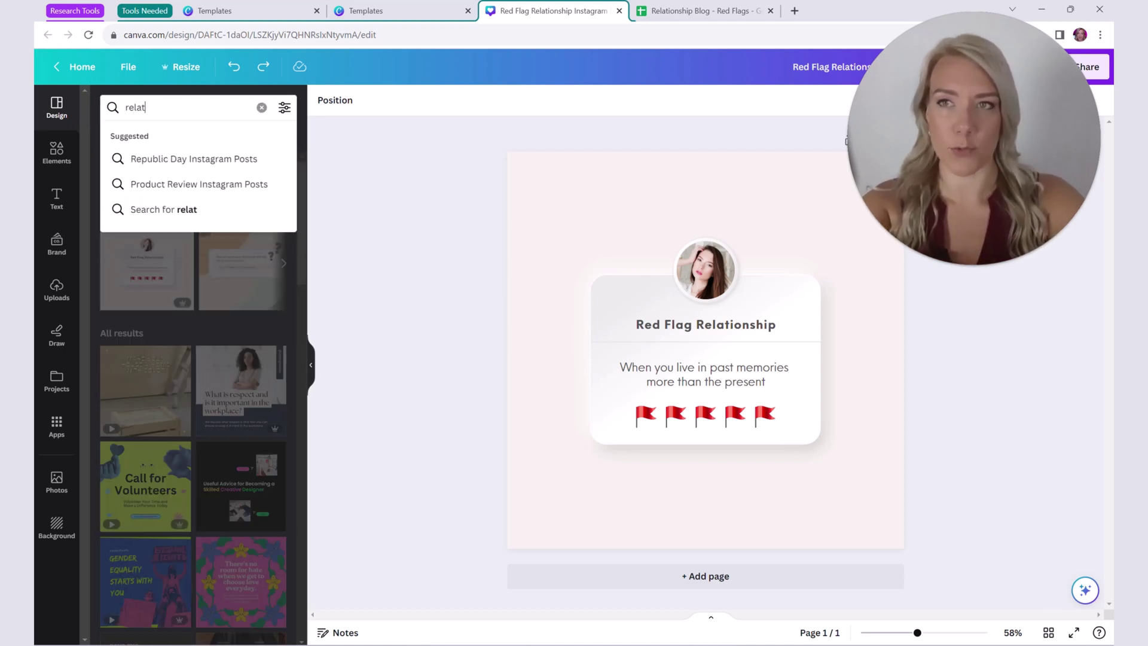
pyautogui.write('ionships')
pyautogui.press('Return')
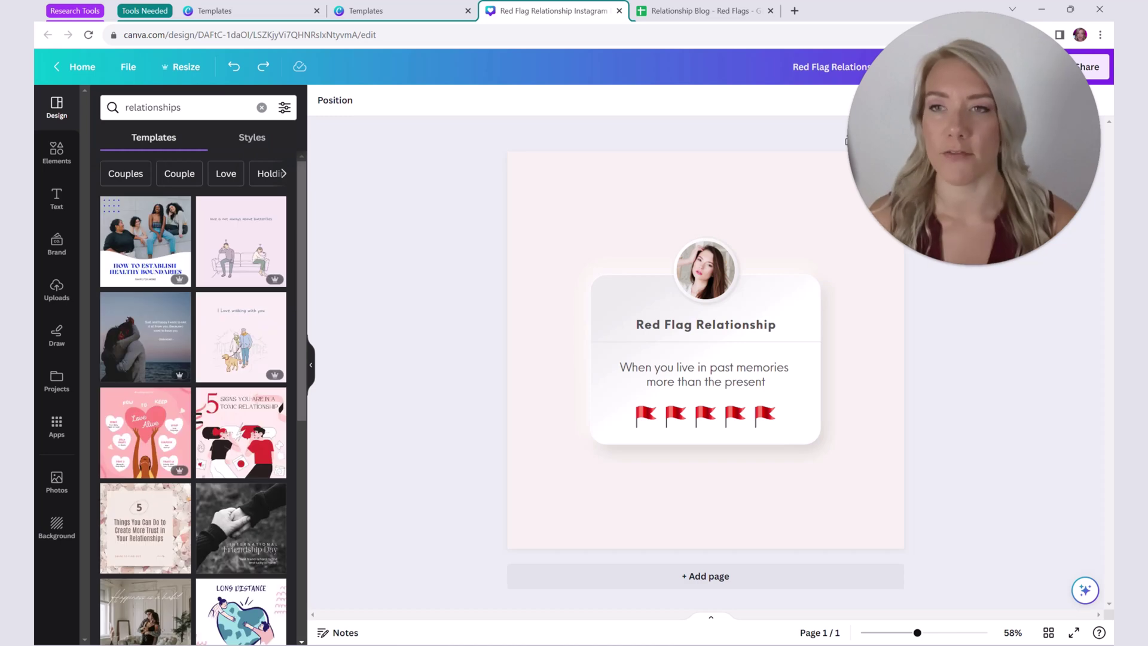
pyautogui.scroll(-1, 228, 395)
pyautogui.scroll(-1, 228, 395)
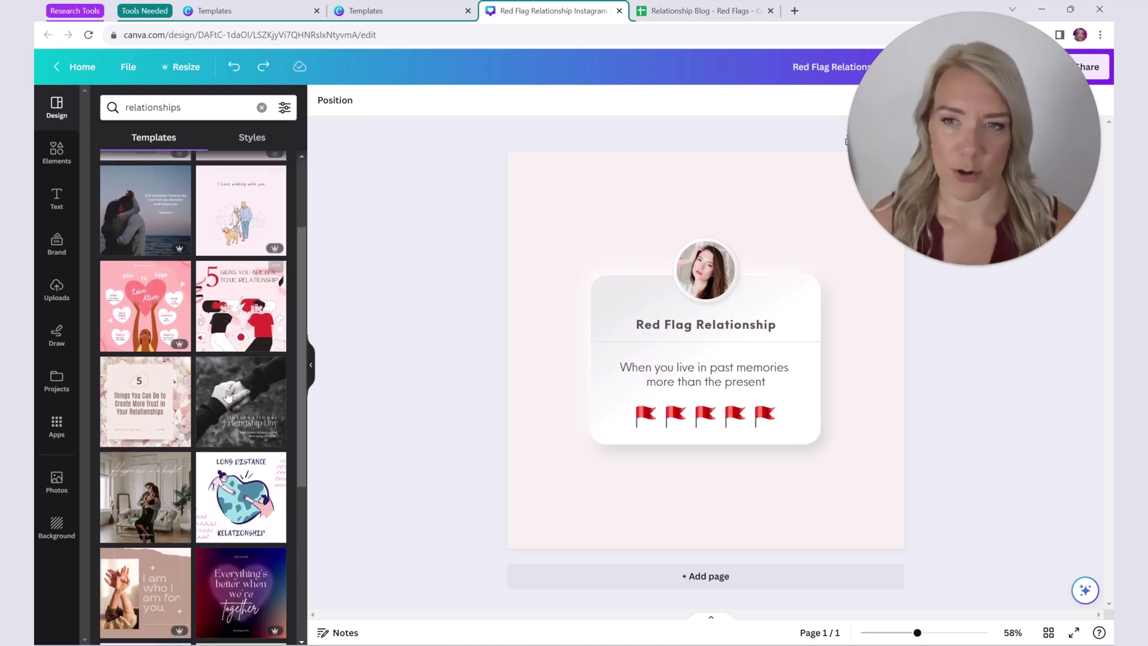
pyautogui.scroll(-1, 245, 494)
pyautogui.scroll(-1, 247, 493)
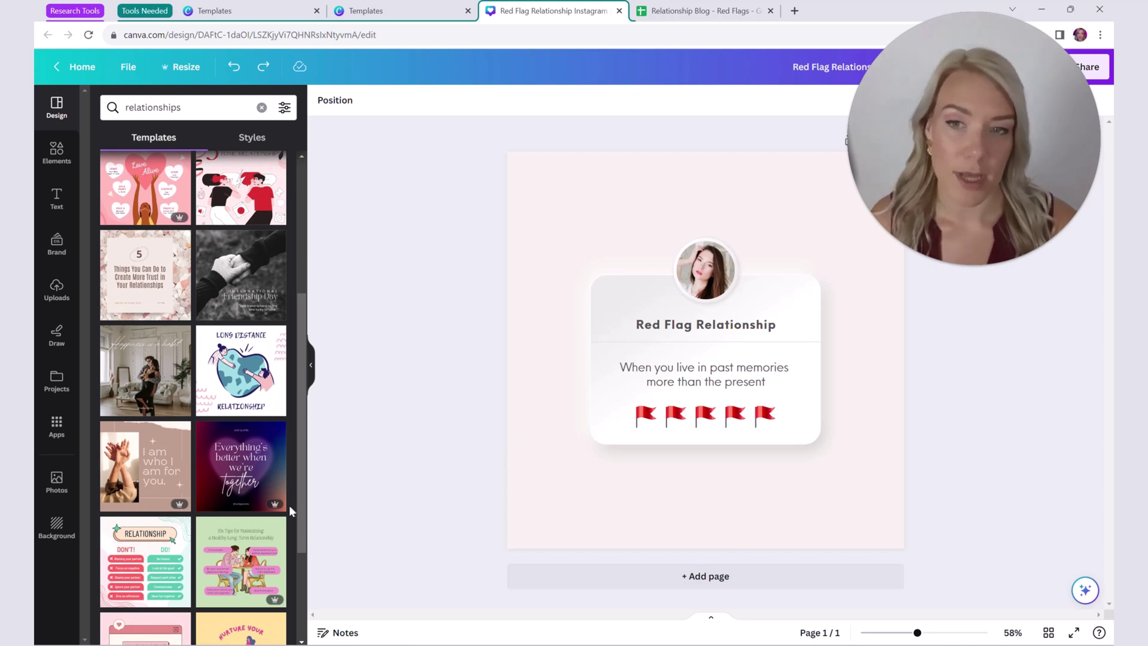
pyautogui.scroll(-5, 248, 244)
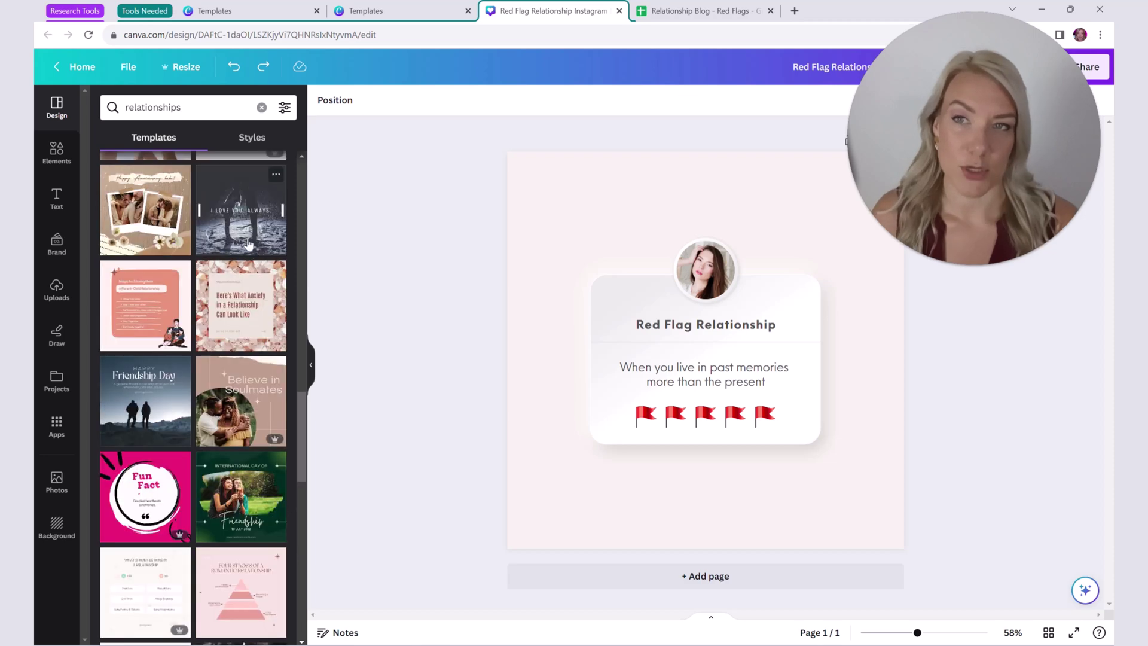
pyautogui.scroll(-3, 249, 244)
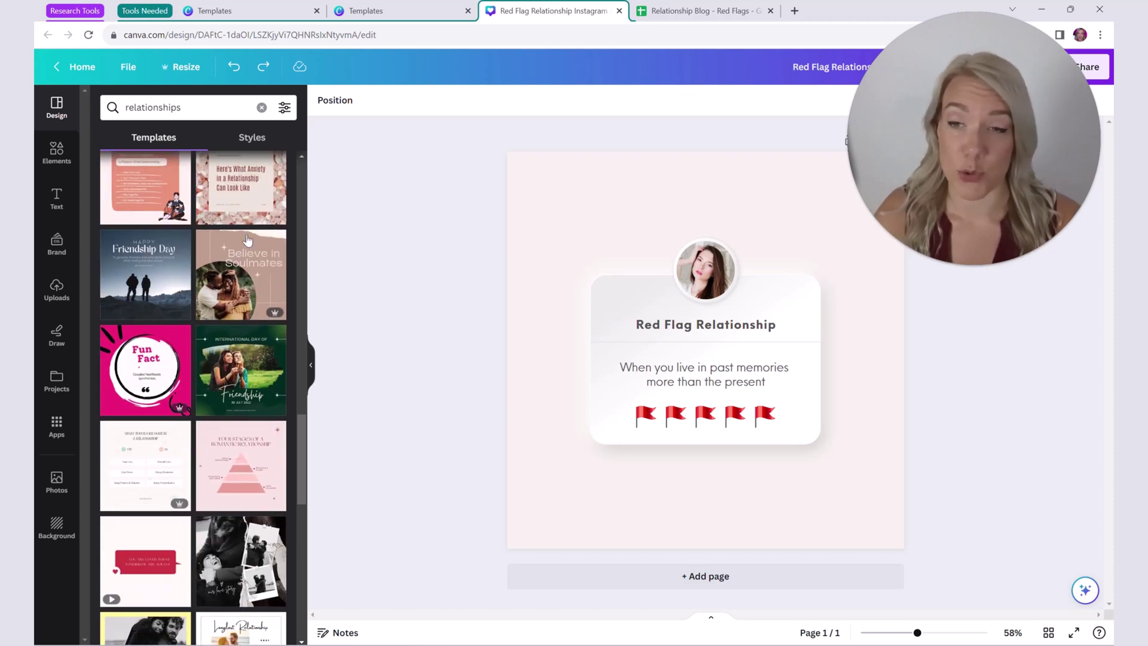
pyautogui.scroll(-1, 281, 251)
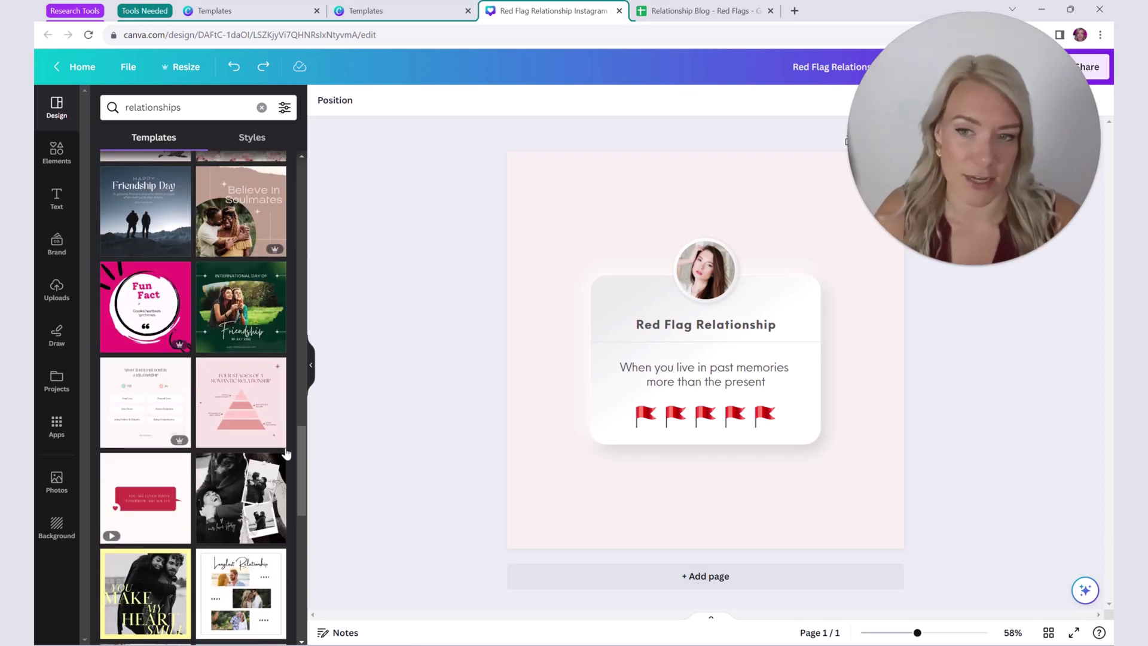
pyautogui.scroll(-1, 286, 454)
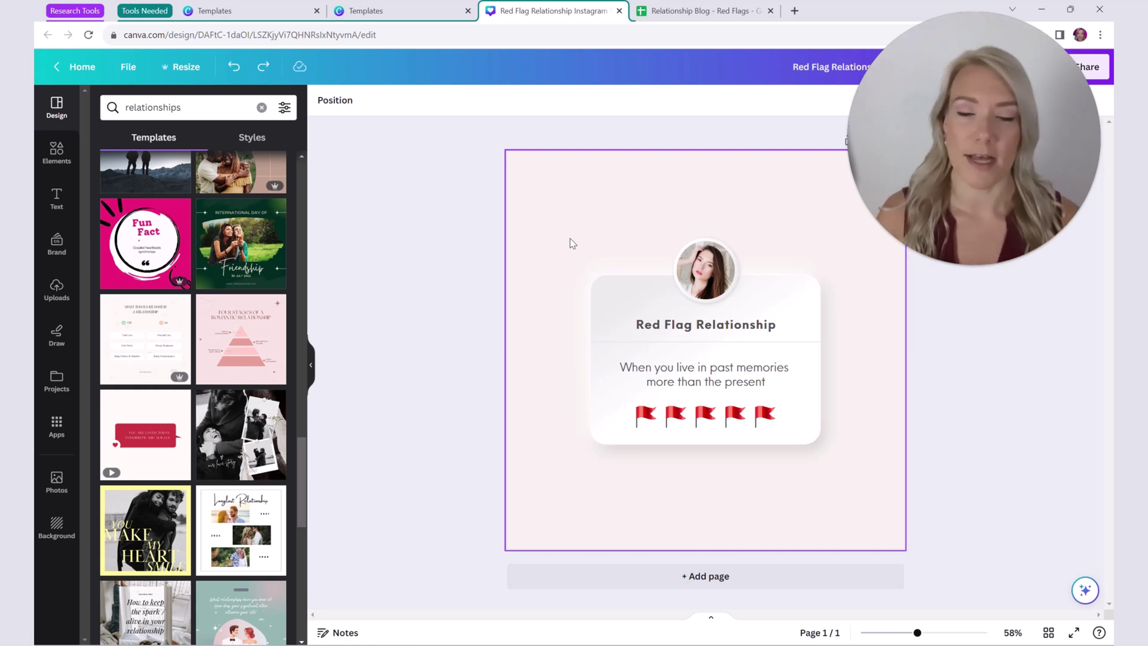
# Drop an uploaded portrait into the profile circle and enlarge it within the crop
pyautogui.click(603, 263)
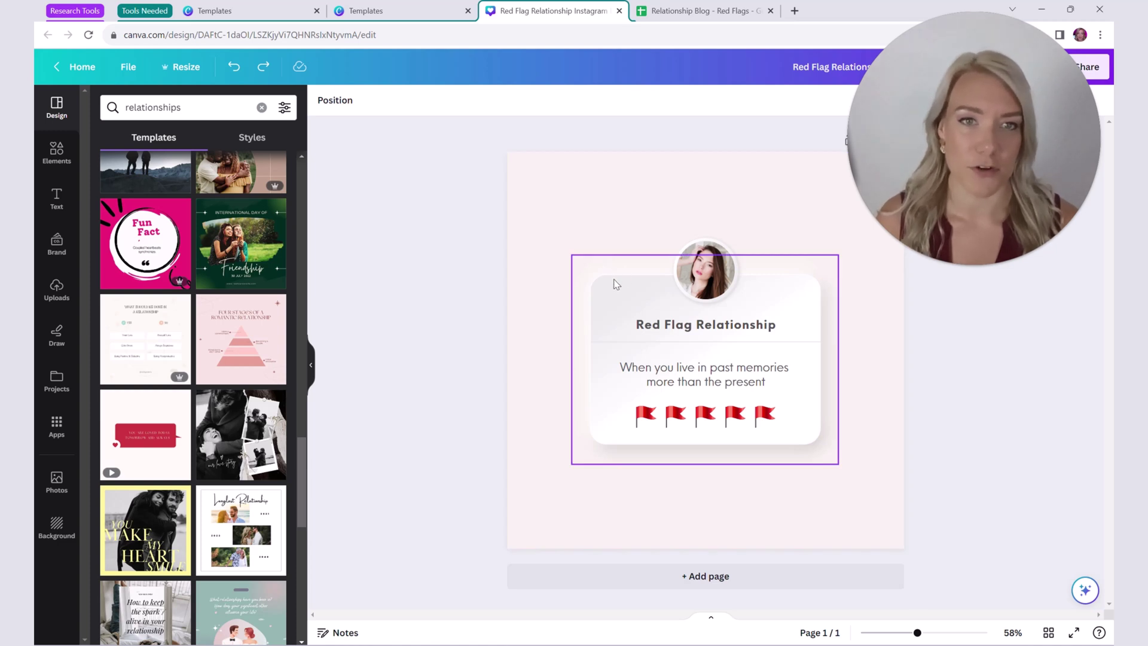
pyautogui.click(575, 273)
pyautogui.click(717, 276)
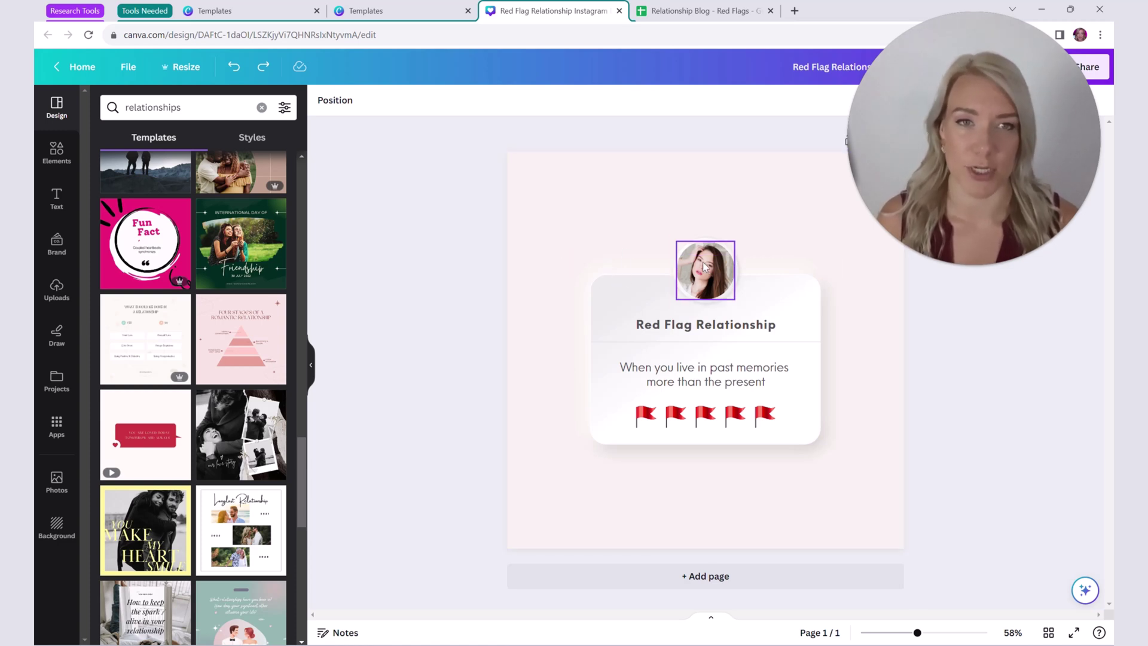
pyautogui.click(602, 235)
pyautogui.click(478, 234)
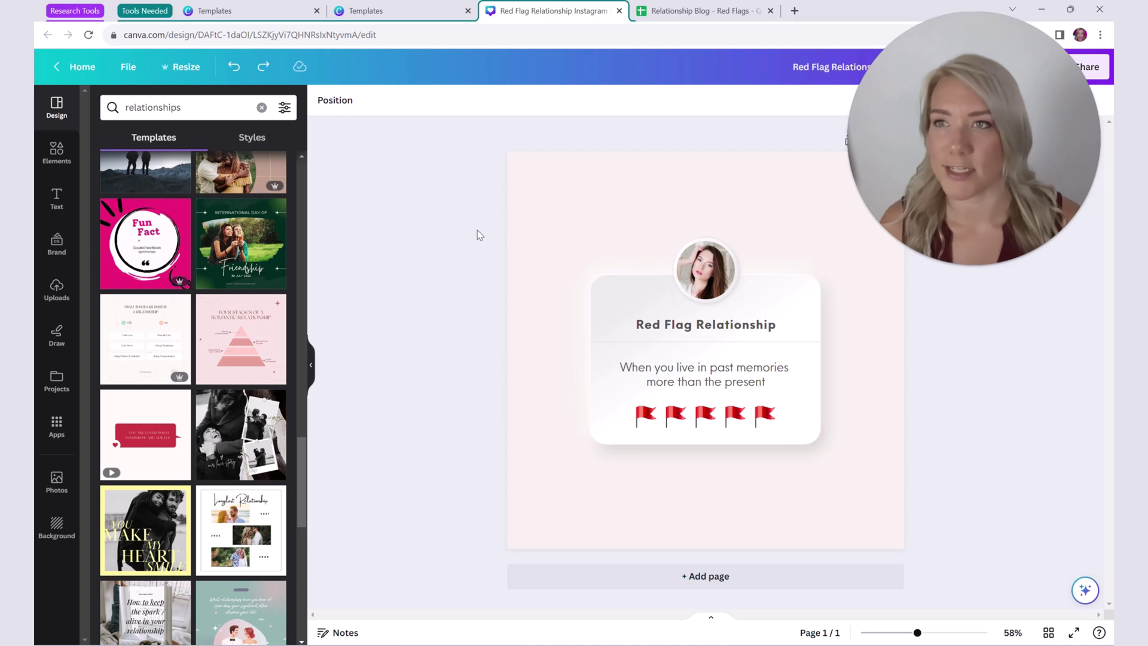
pyautogui.click(58, 289)
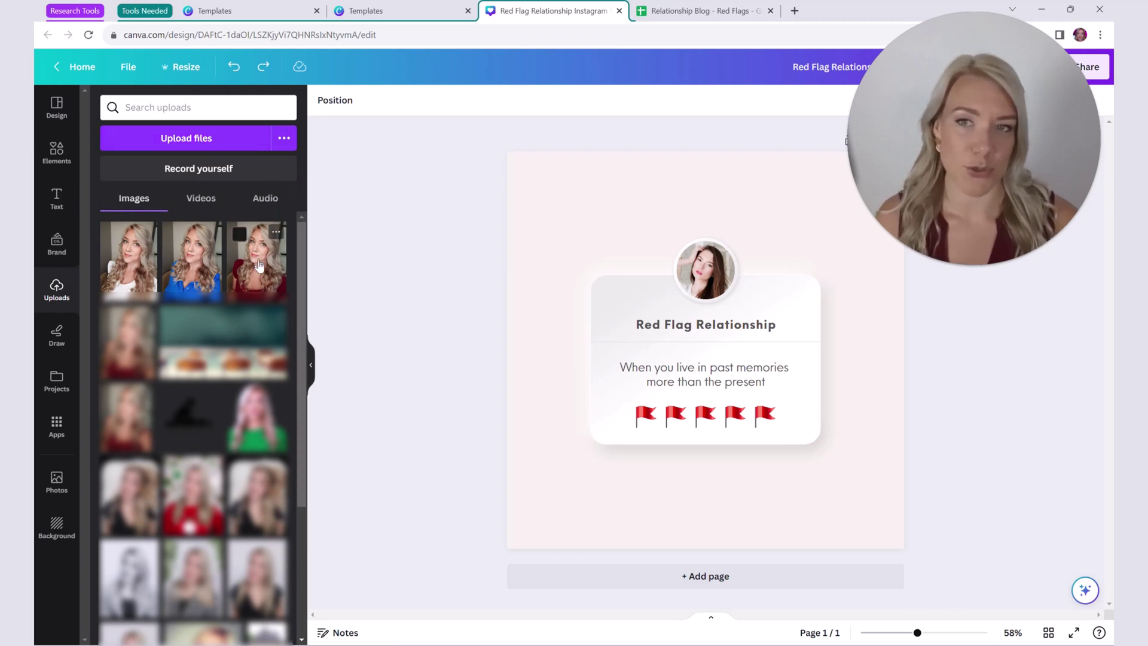
pyautogui.moveTo(259, 266); pyautogui.dragTo(703, 267)
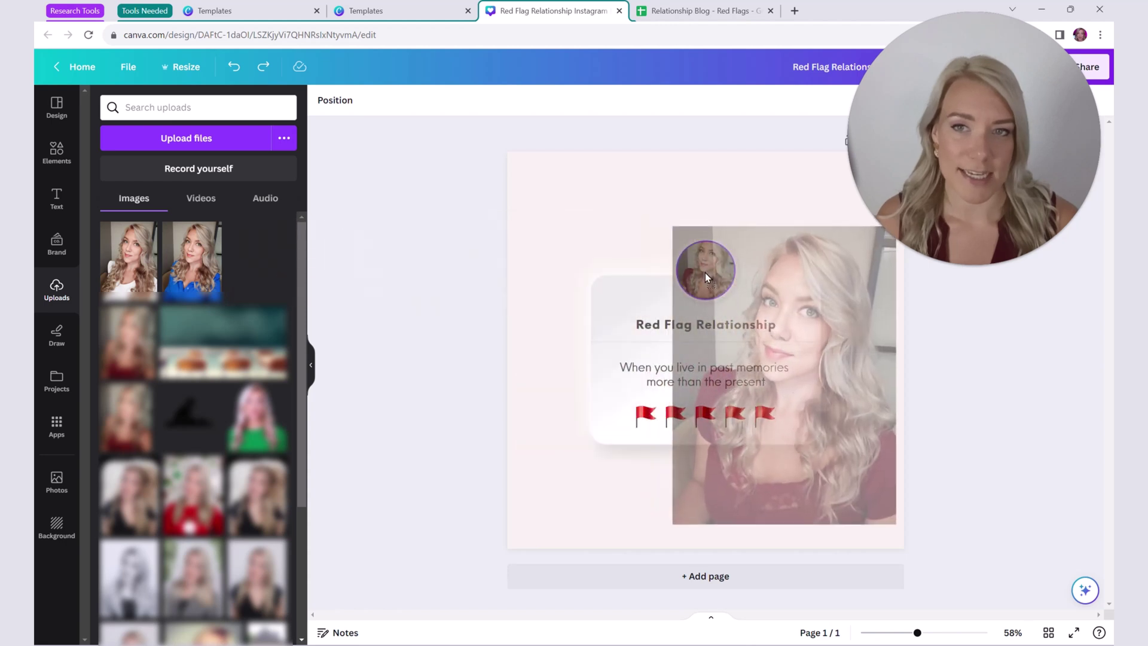
pyautogui.moveTo(703, 266); pyautogui.dragTo(706, 277)
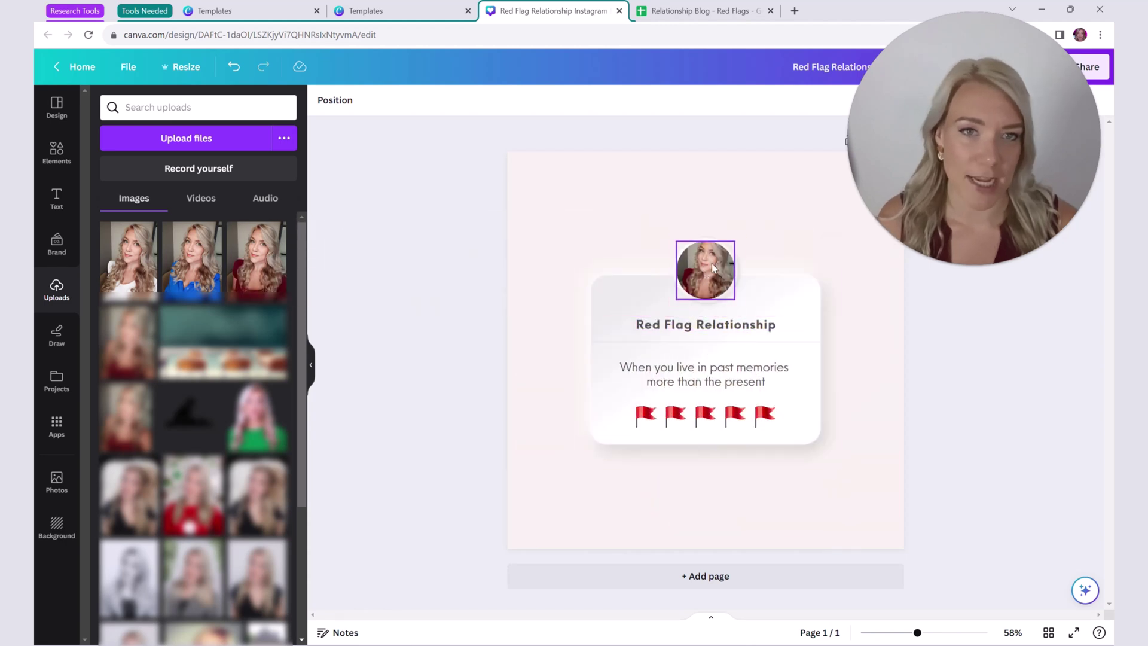
pyautogui.doubleClick(709, 271)
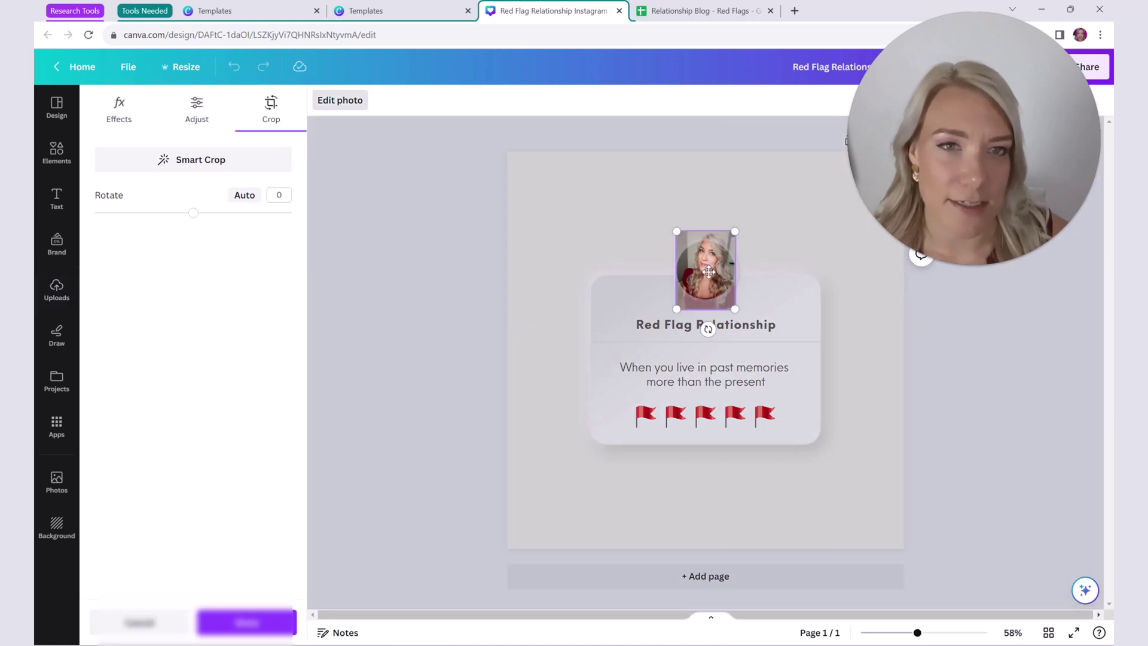
pyautogui.moveTo(676, 312)
pyautogui.mouseDown()
pyautogui.moveTo(654, 346)
pyautogui.moveTo(681, 318)
pyautogui.mouseUp()
pyautogui.click(567, 203)
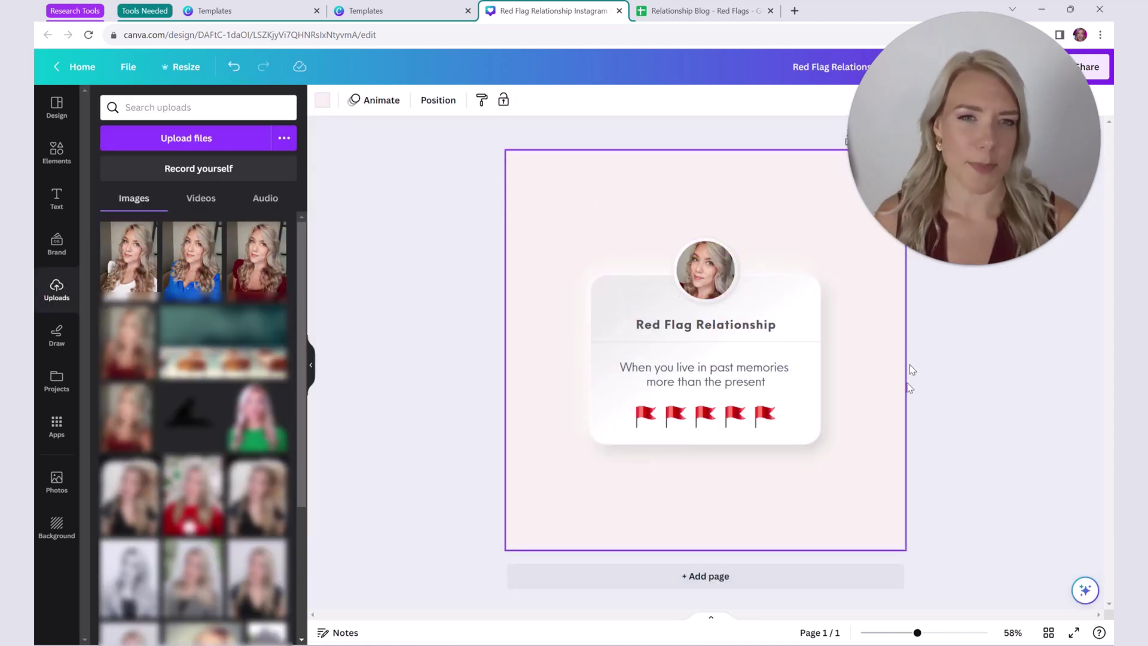
# Select all card elements, scale the card up and centre it on the page
pyautogui.moveTo(551, 181)
pyautogui.mouseDown()
pyautogui.moveTo(881, 520)
pyautogui.moveTo(874, 511)
pyautogui.mouseUp()
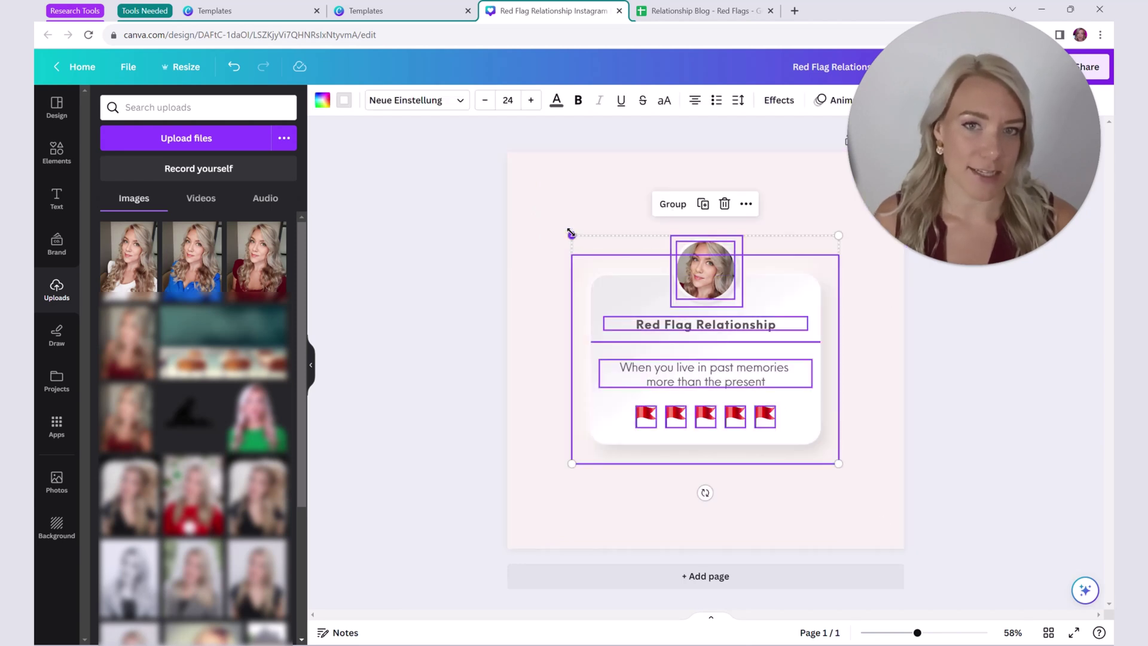
pyautogui.moveTo(571, 235); pyautogui.dragTo(494, 171)
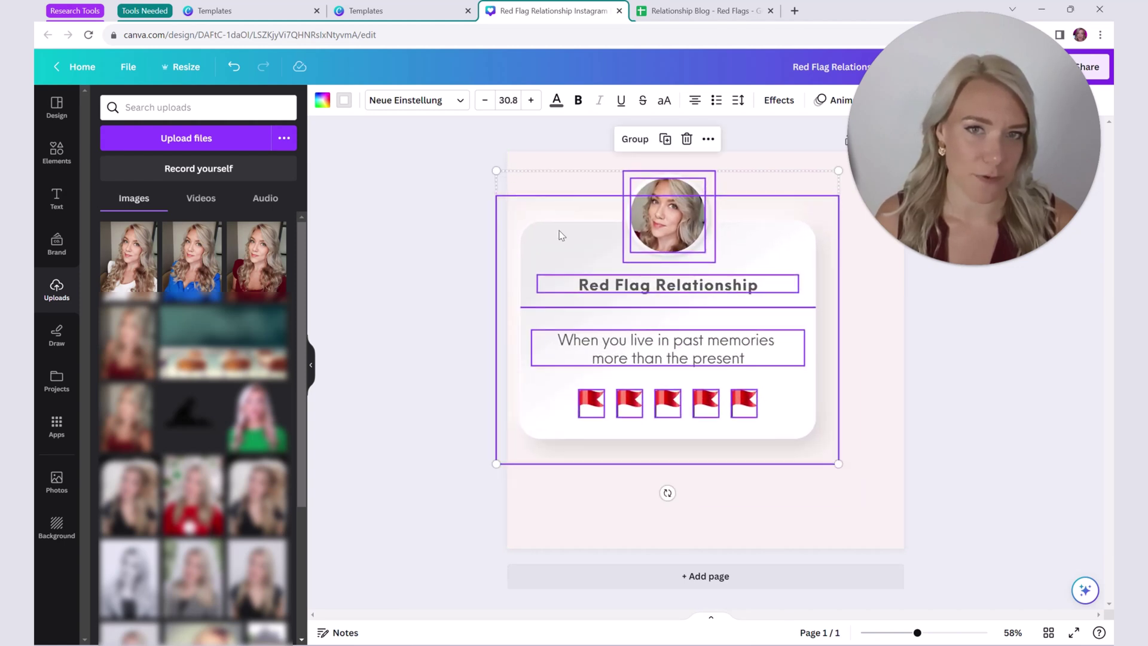
pyautogui.moveTo(558, 236)
pyautogui.mouseDown()
pyautogui.moveTo(609, 276)
pyautogui.moveTo(603, 238)
pyautogui.mouseUp()
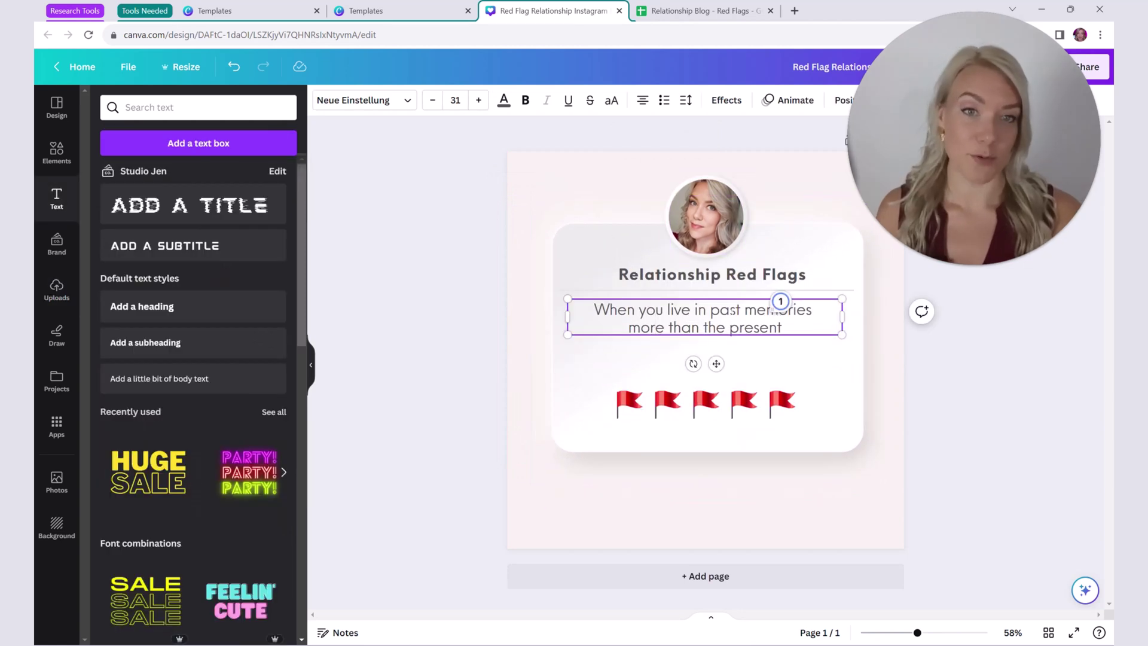
pyautogui.moveTo(593, 310); pyautogui.dragTo(800, 320)
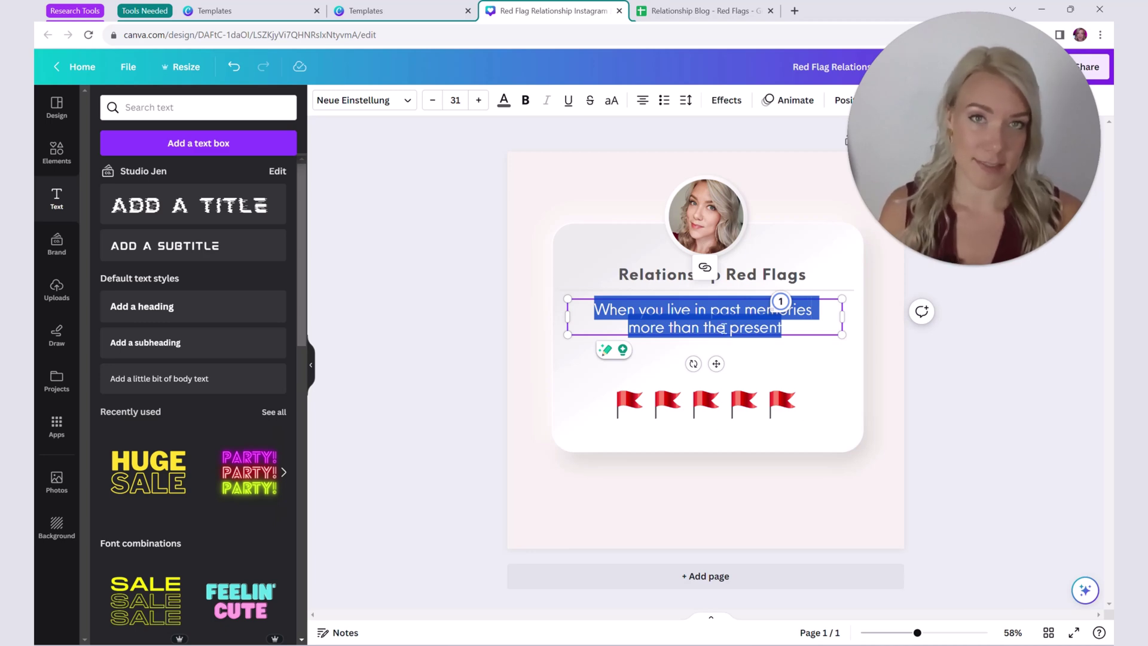
# Copy the Lack of Communication text from cell A1 of the Red Flags spreadsheet
pyautogui.click(699, 10)
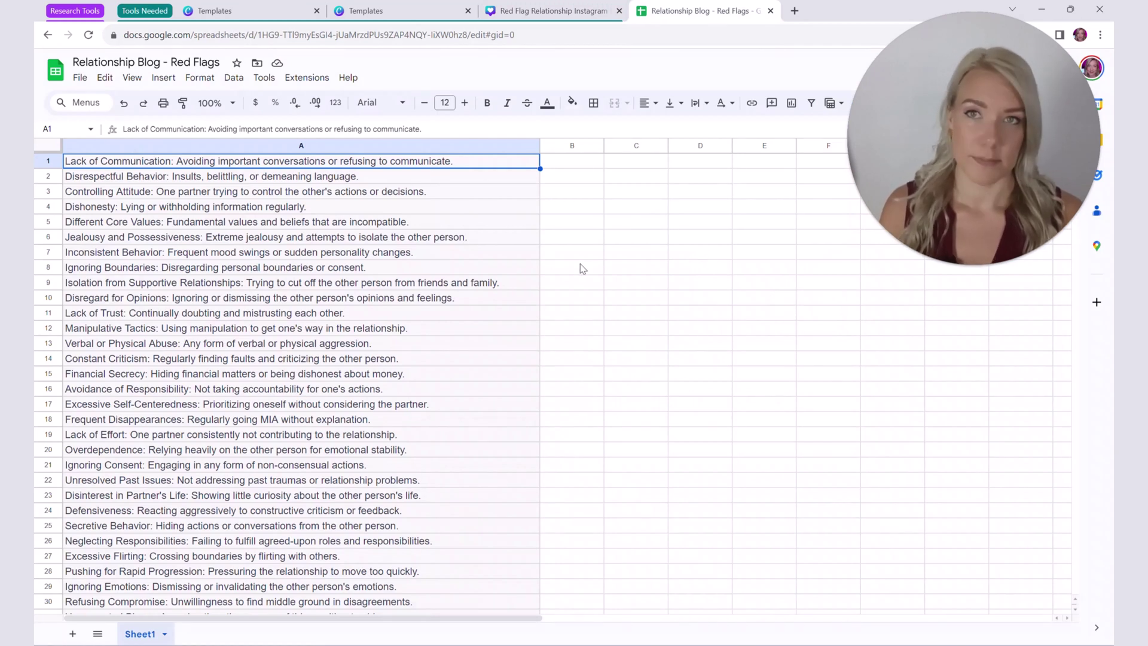
pyautogui.doubleClick(333, 164)
pyautogui.hotkey('ctrl', 'a')
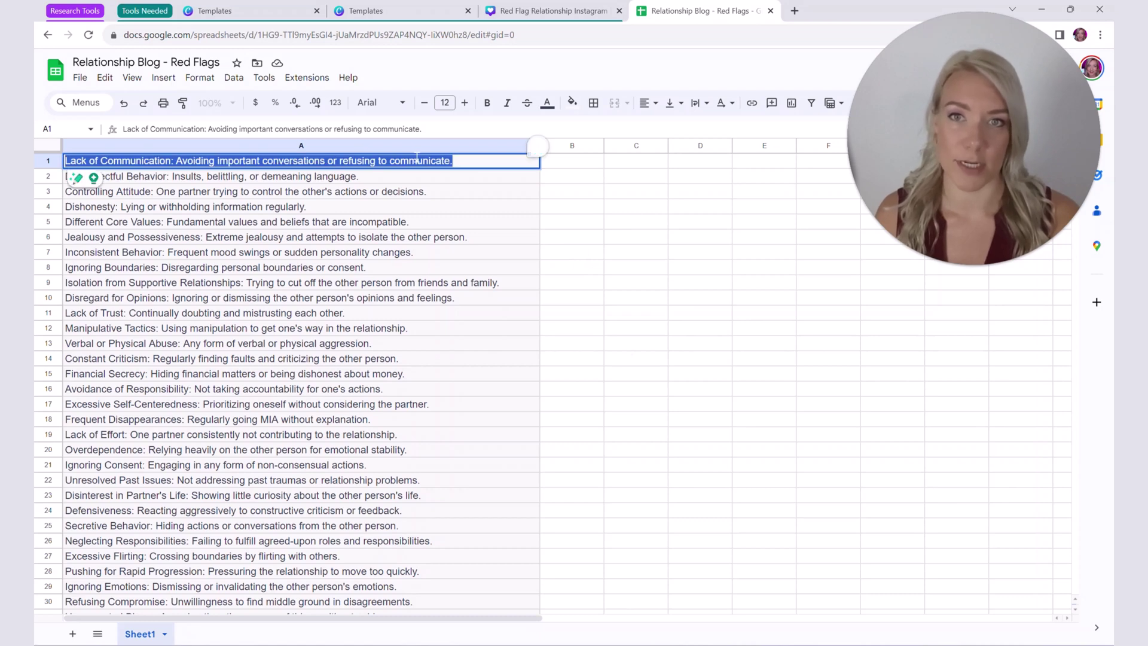
pyautogui.rightClick(416, 157)
pyautogui.click(457, 206)
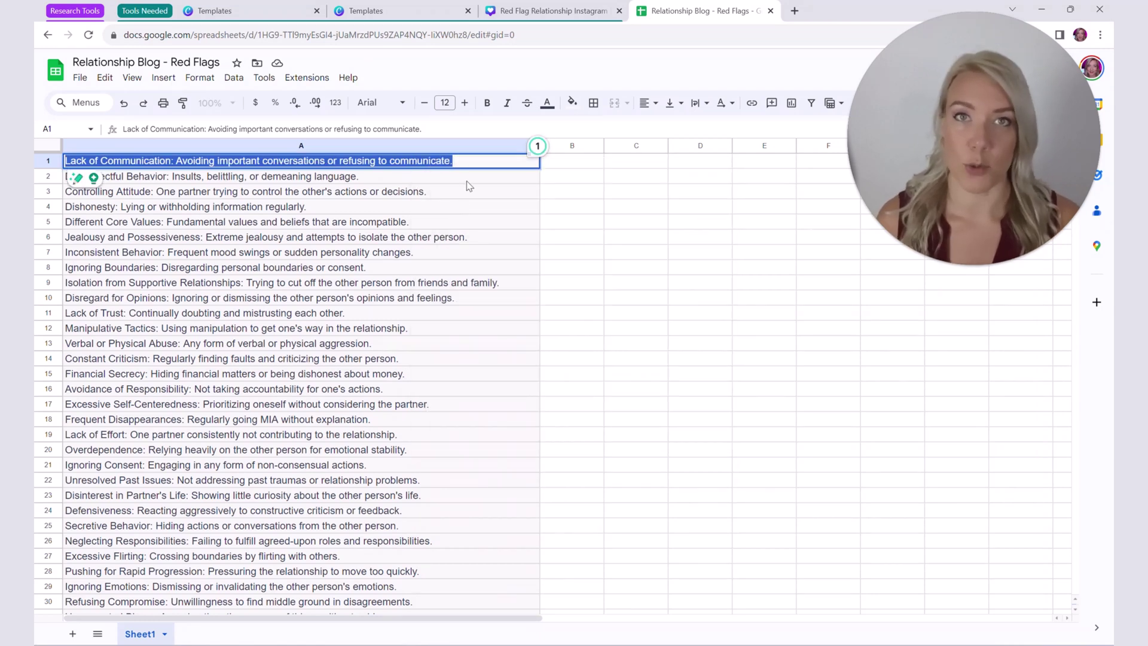
# Replace the card's body text with the pasted Lack of Communication red flag
pyautogui.click(529, 19)
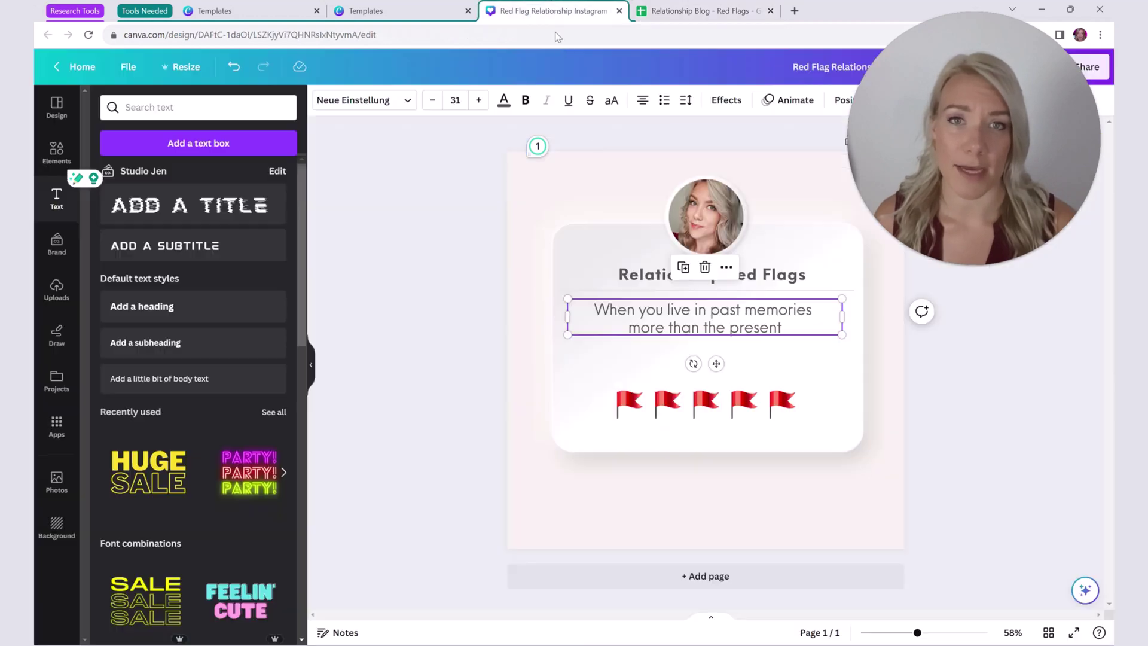
pyautogui.tripleClick(636, 313)
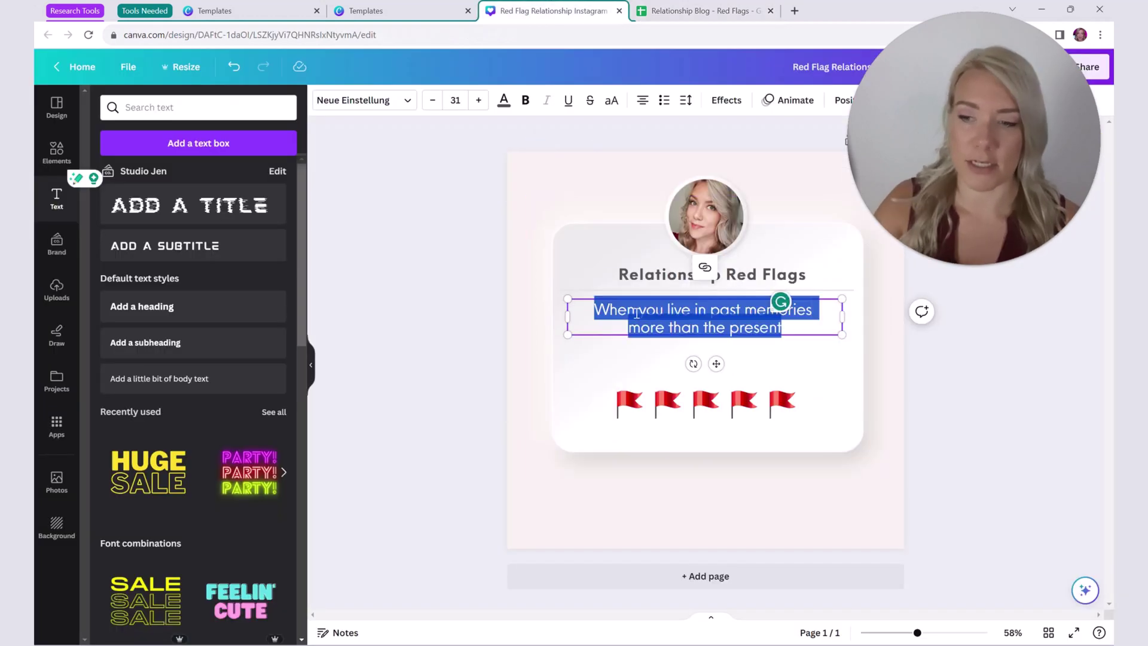
pyautogui.hotkey('ctrl', 'v')
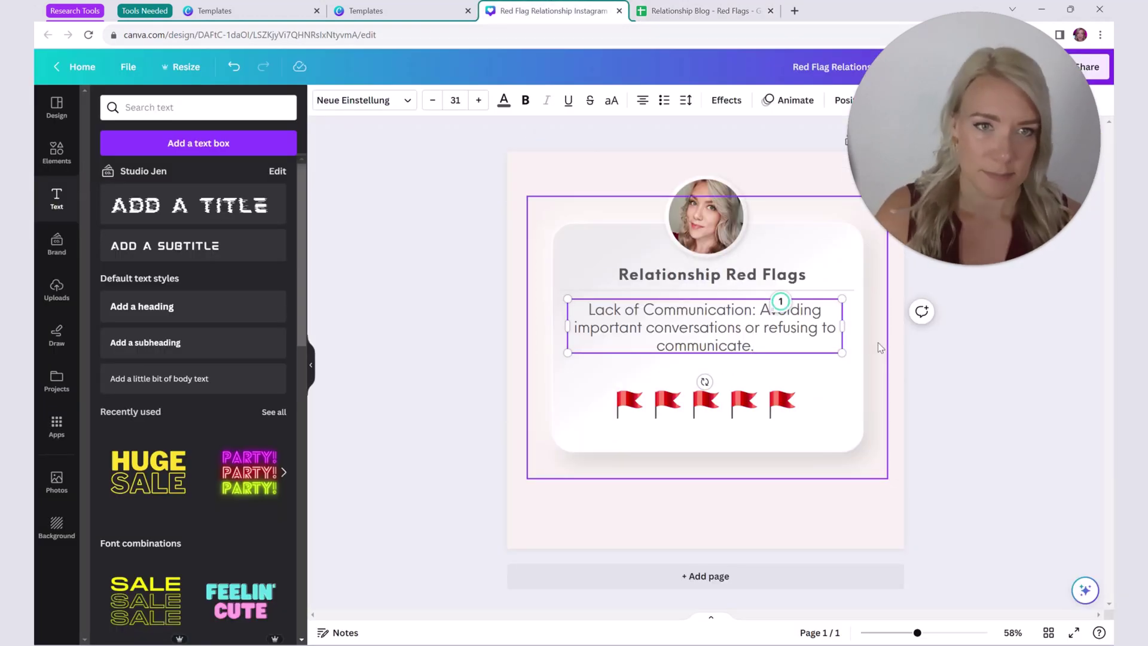
pyautogui.moveTo(842, 326); pyautogui.dragTo(776, 333)
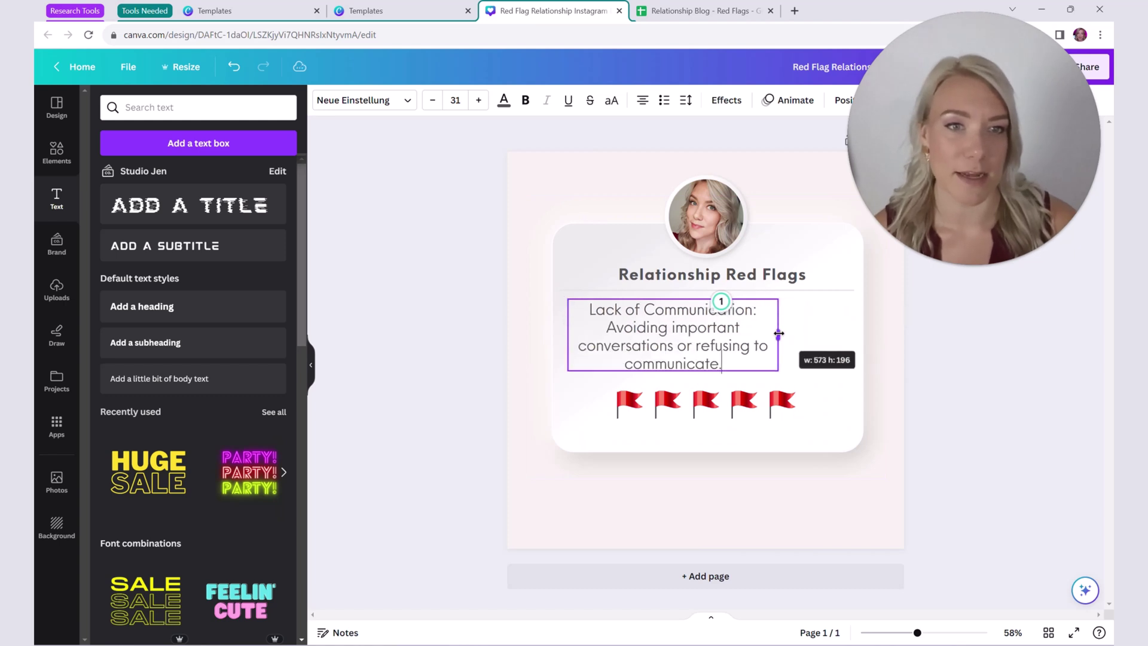
pyautogui.hotkey('ctrl', 'z')
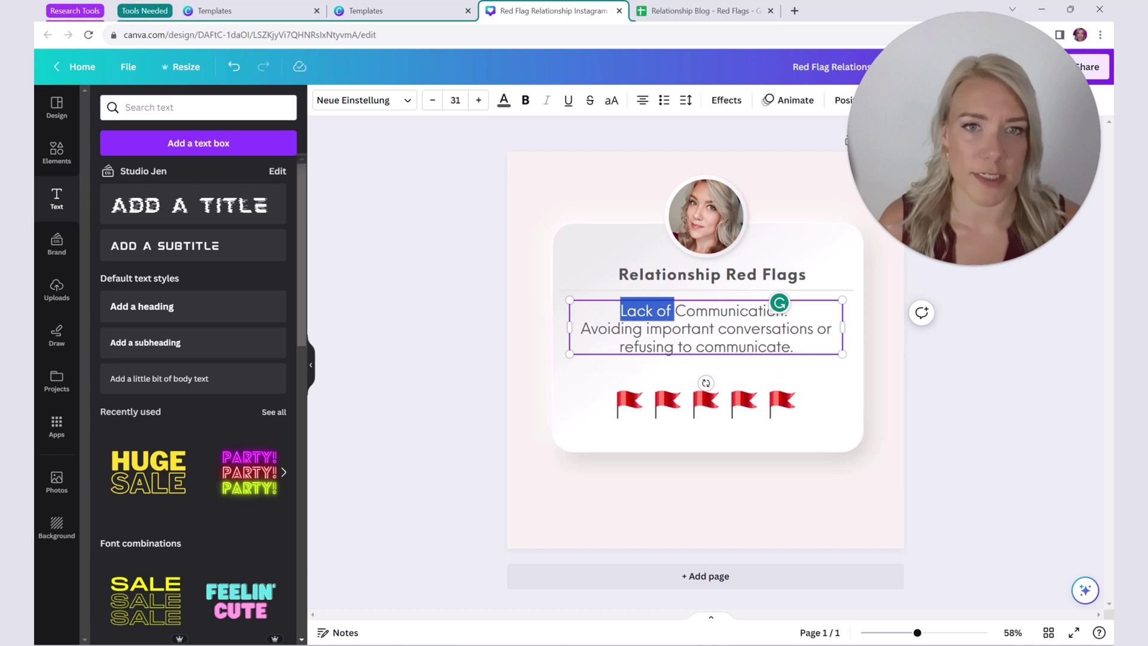
pyautogui.moveTo(621, 311); pyautogui.dragTo(788, 311)
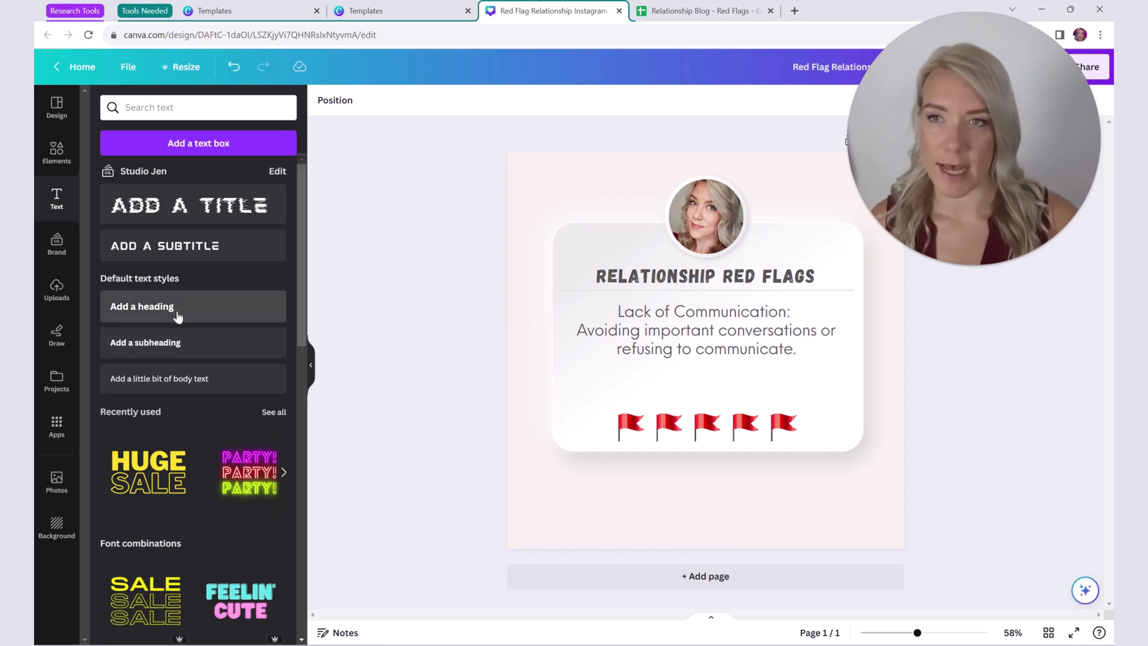
pyautogui.moveTo(184, 319); pyautogui.dragTo(680, 522)
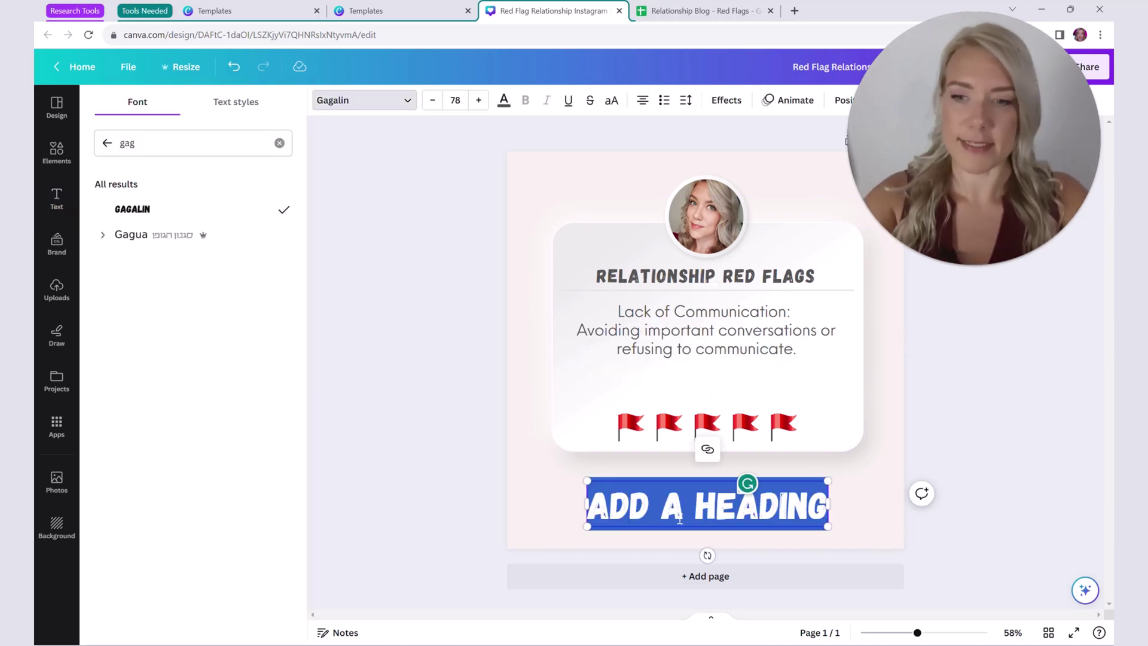
pyautogui.write('@happyhealthyrelationships')
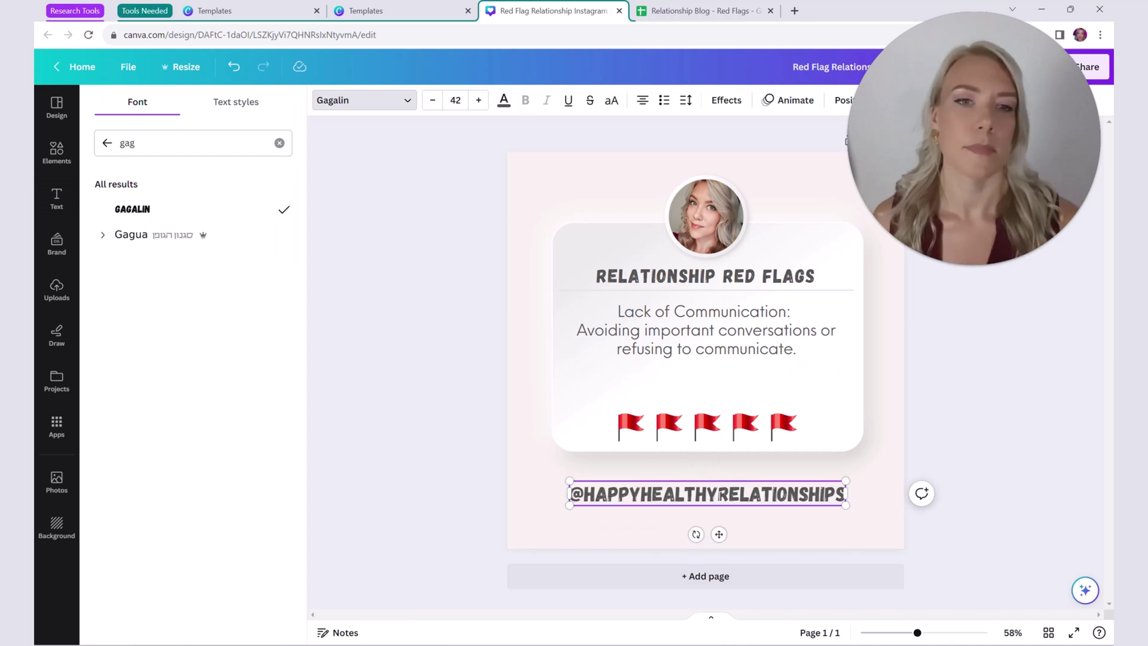
pyautogui.click(871, 495)
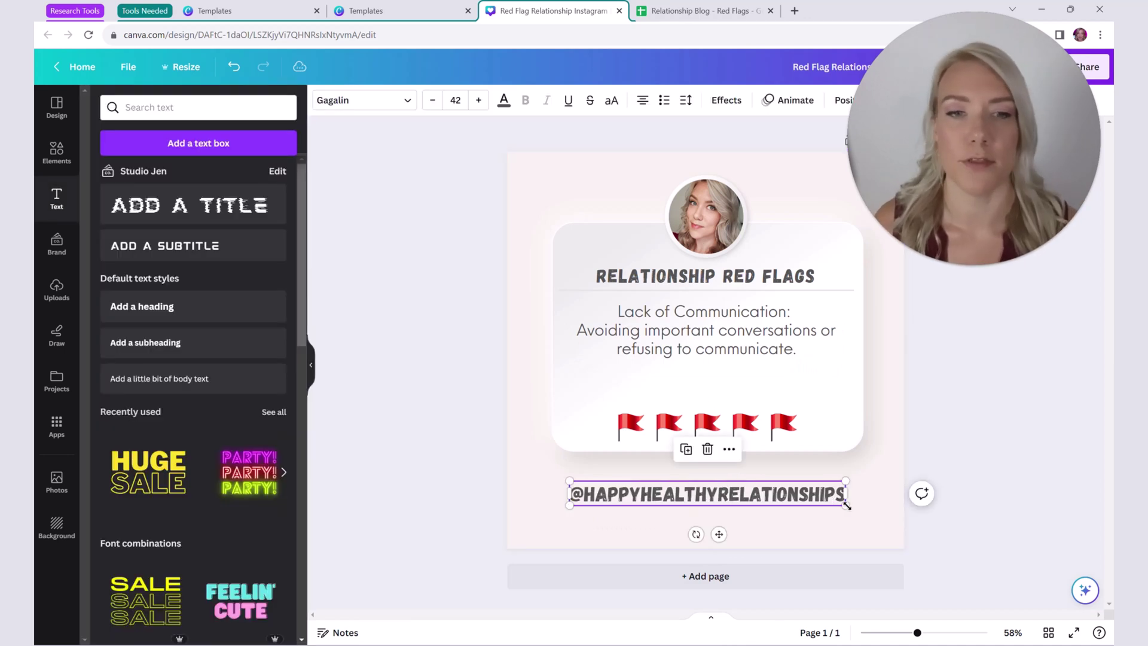
pyautogui.moveTo(852, 509); pyautogui.dragTo(743, 491)
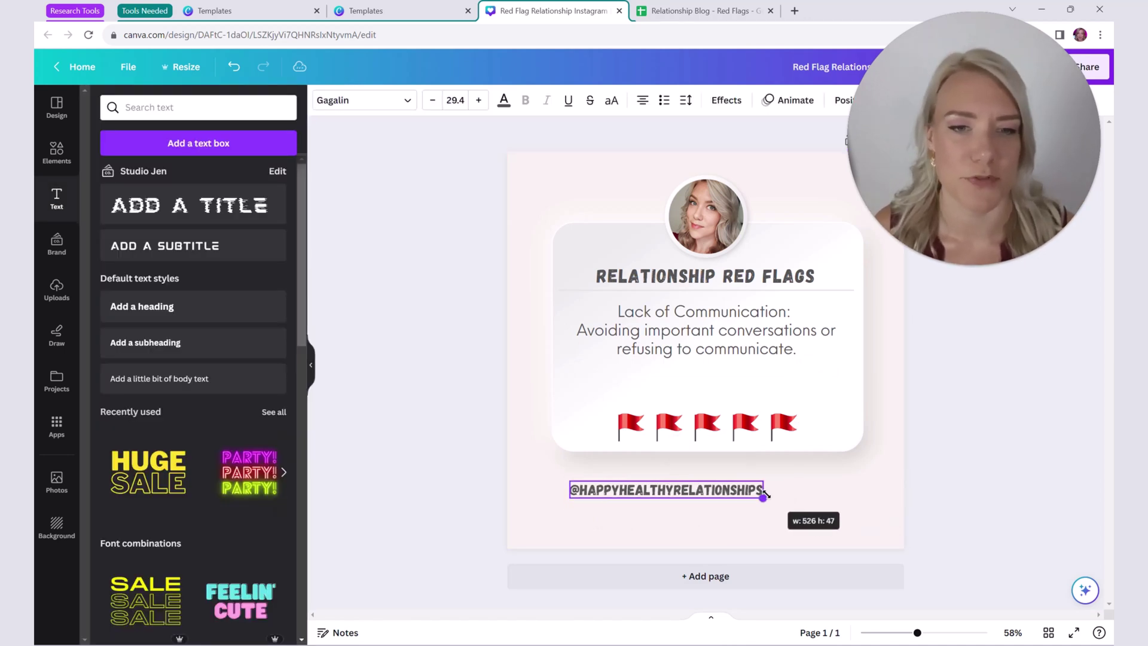
pyautogui.moveTo(743, 491); pyautogui.dragTo(782, 491)
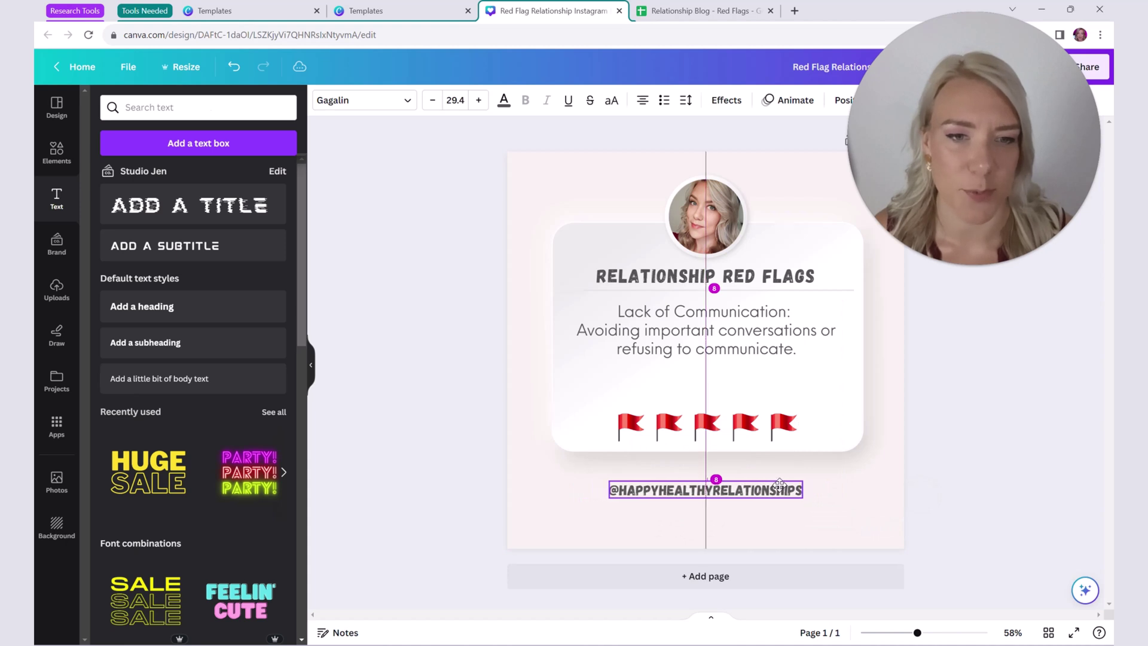
pyautogui.click(482, 279)
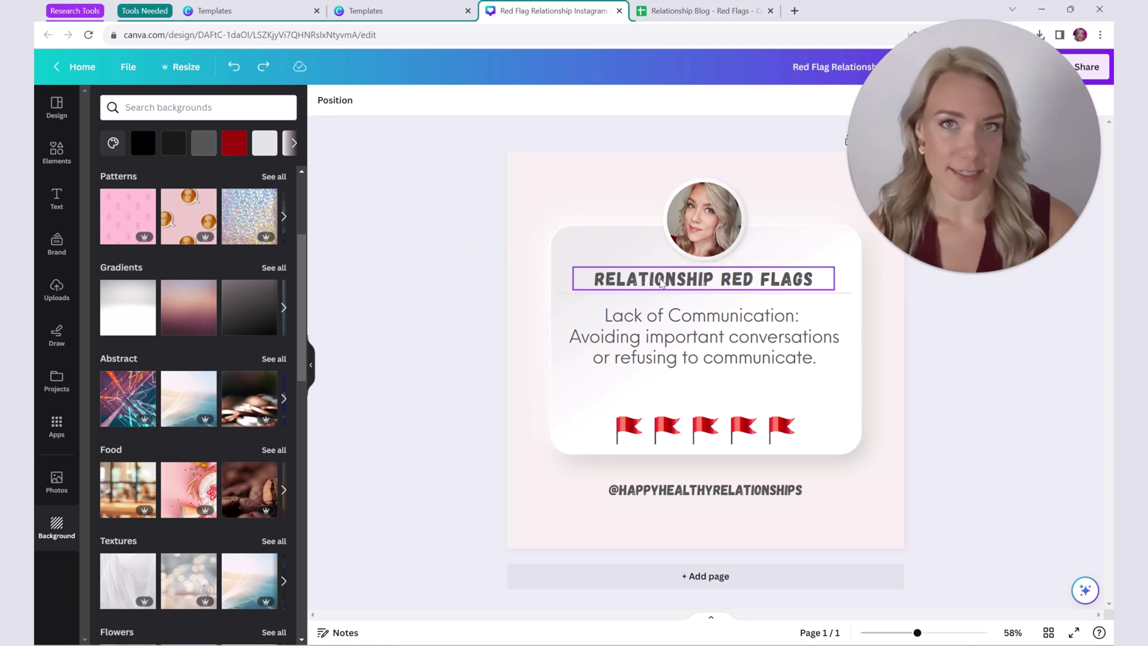
# Colour the RELATIONSHIP RED FLAGS heading with the flag red sampled by eyedropper
pyautogui.doubleClick(677, 281)
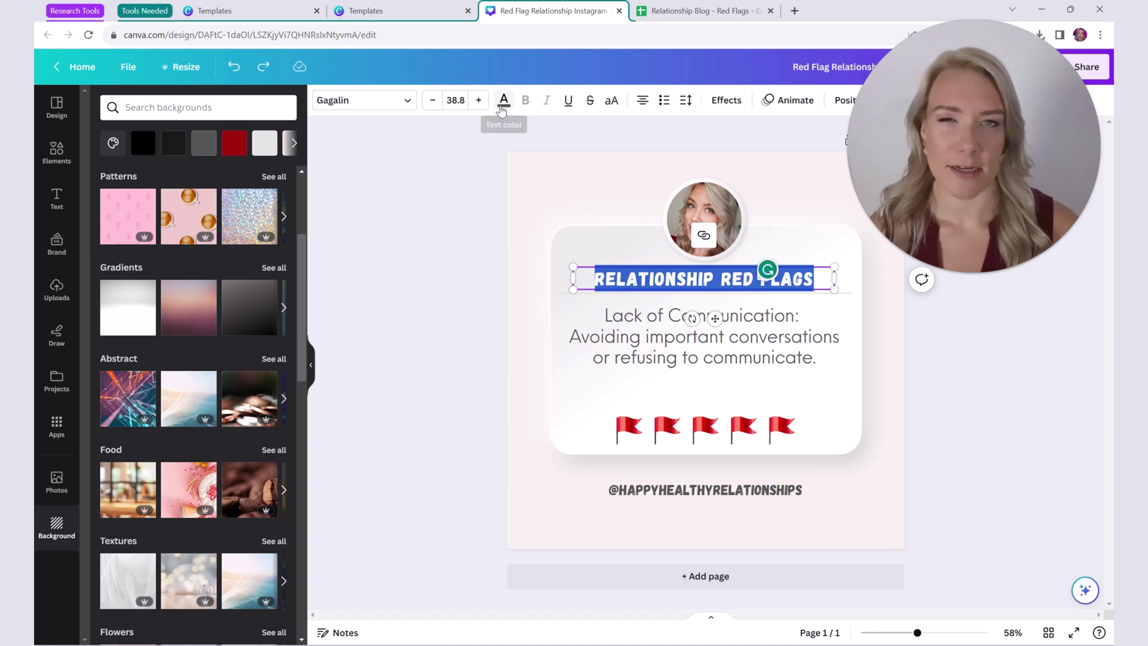
pyautogui.click(503, 102)
pyautogui.click(242, 174)
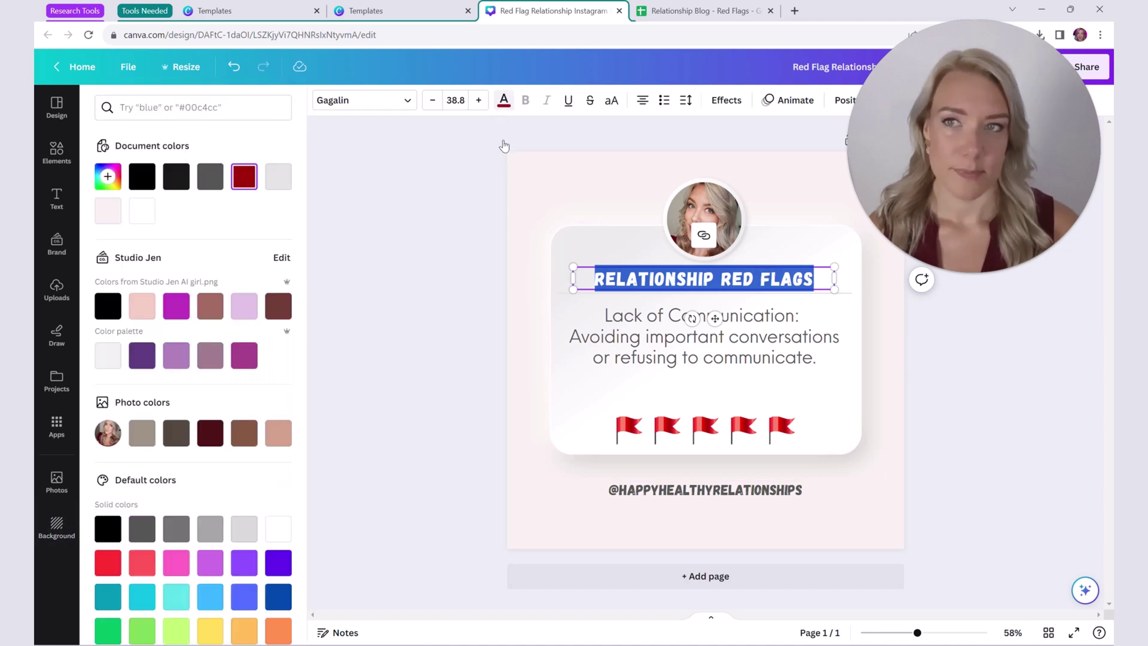
pyautogui.click(110, 176)
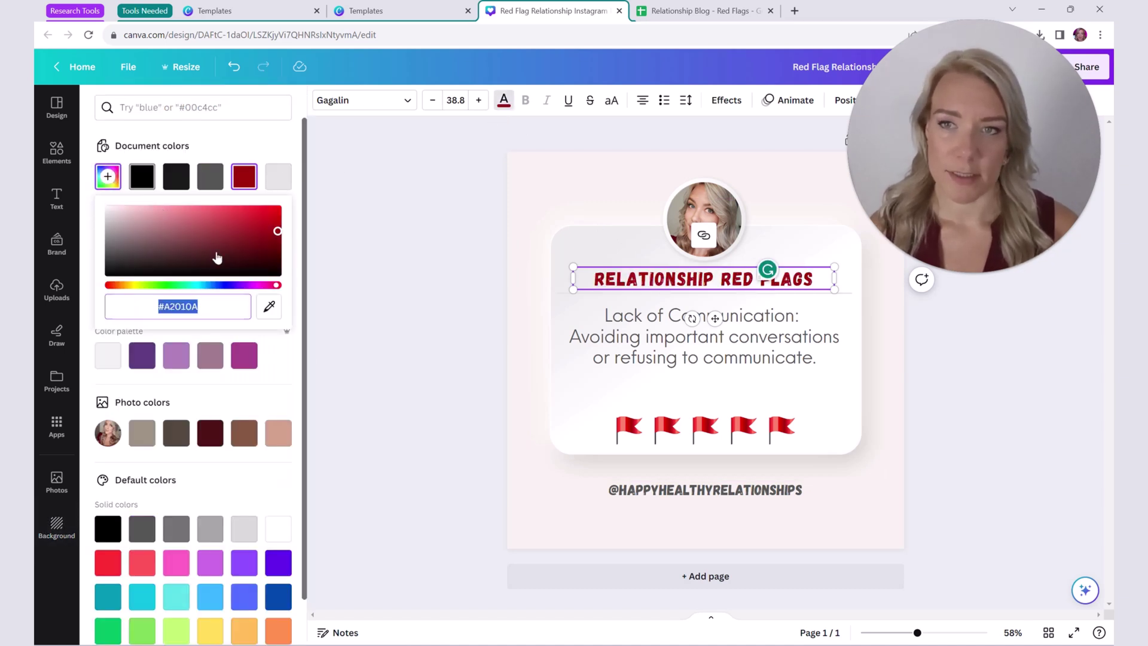
pyautogui.click(268, 309)
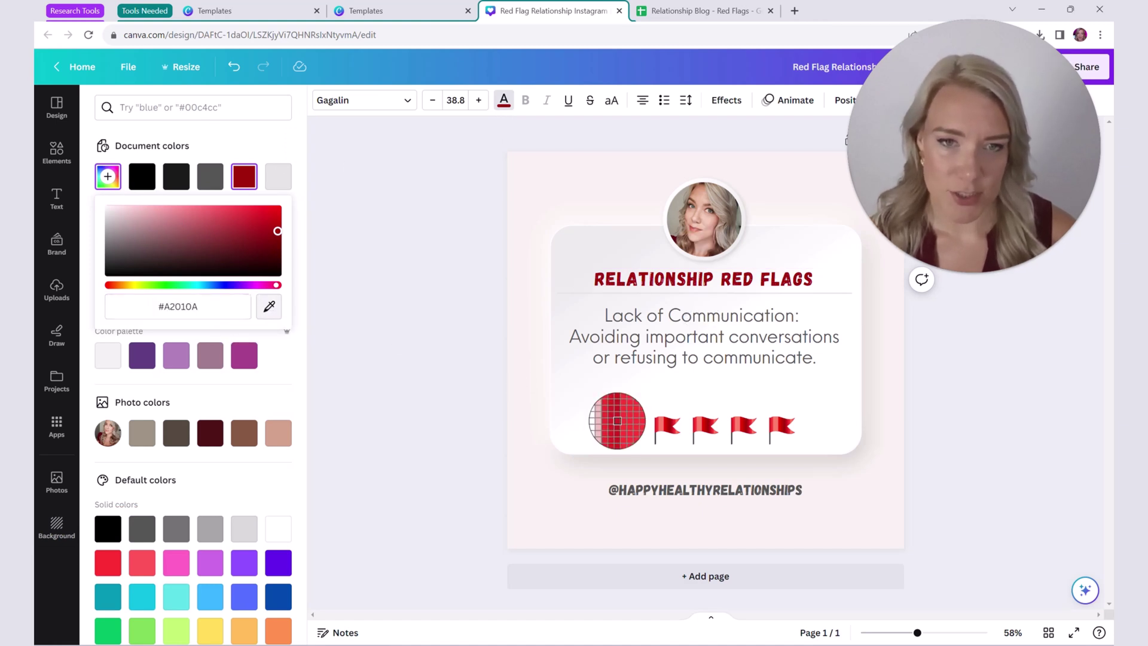
pyautogui.click(617, 420)
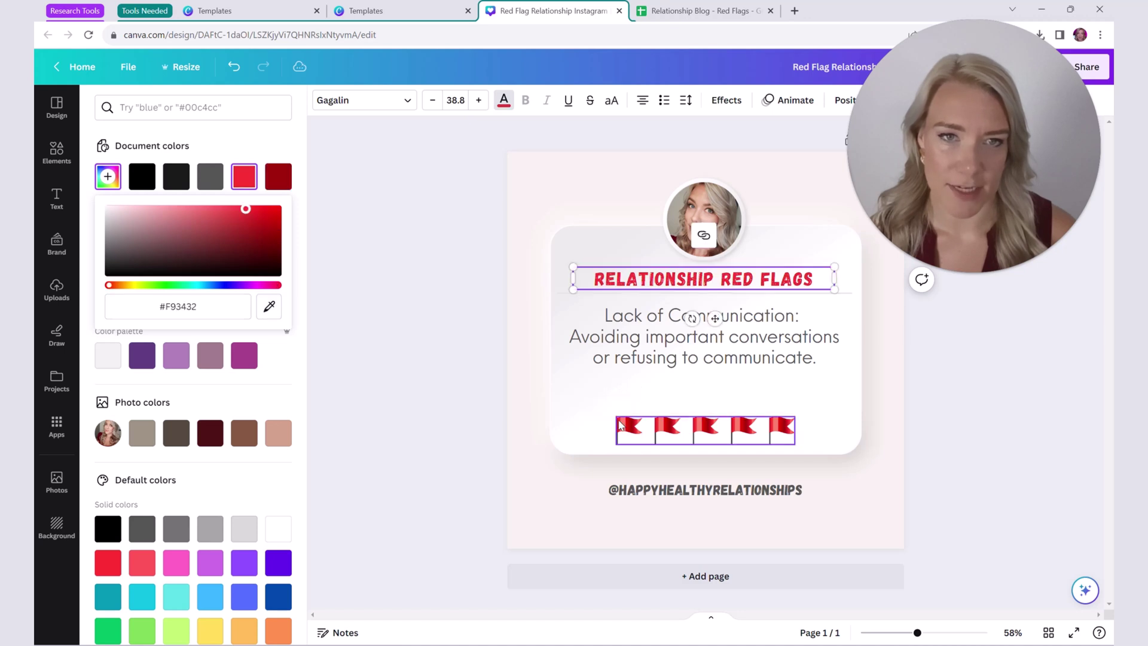
pyautogui.click(551, 162)
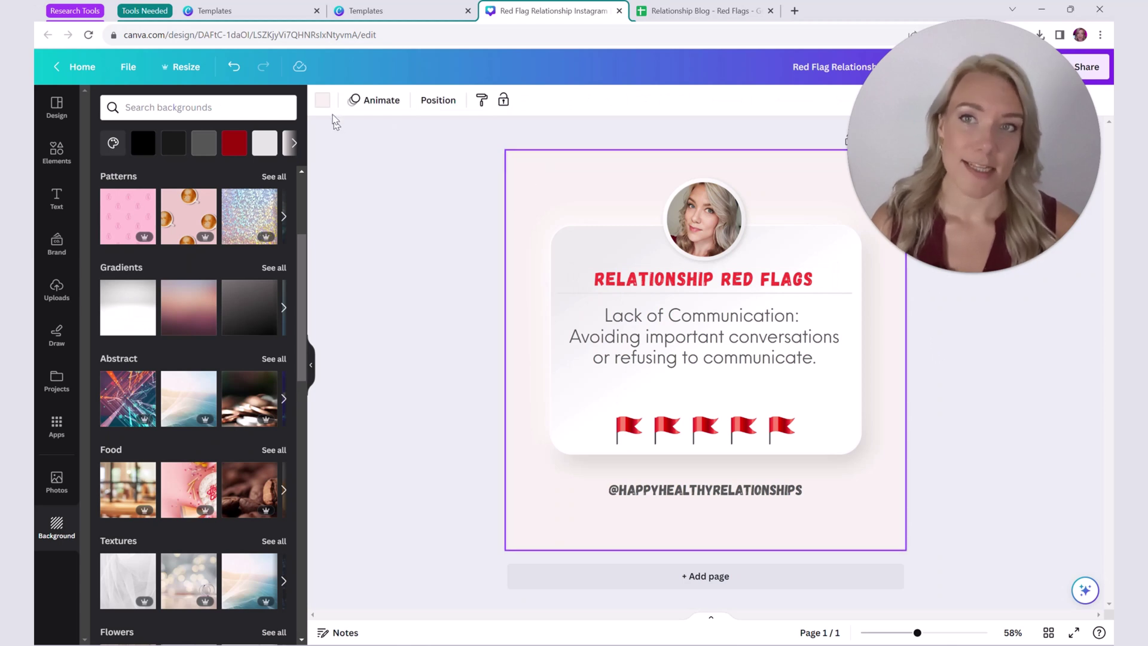
# Try coral, purple, grey, pattern and blue gradient backgrounds, settling on dark red gradient
pyautogui.click(323, 108)
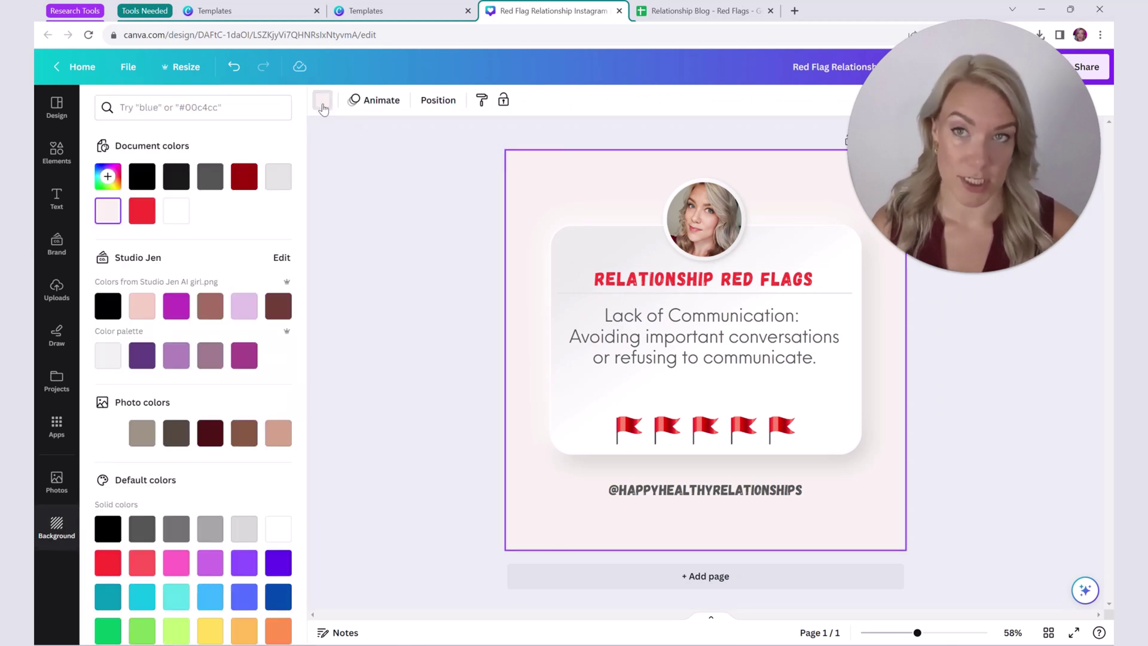
pyautogui.click(139, 567)
pyautogui.click(209, 565)
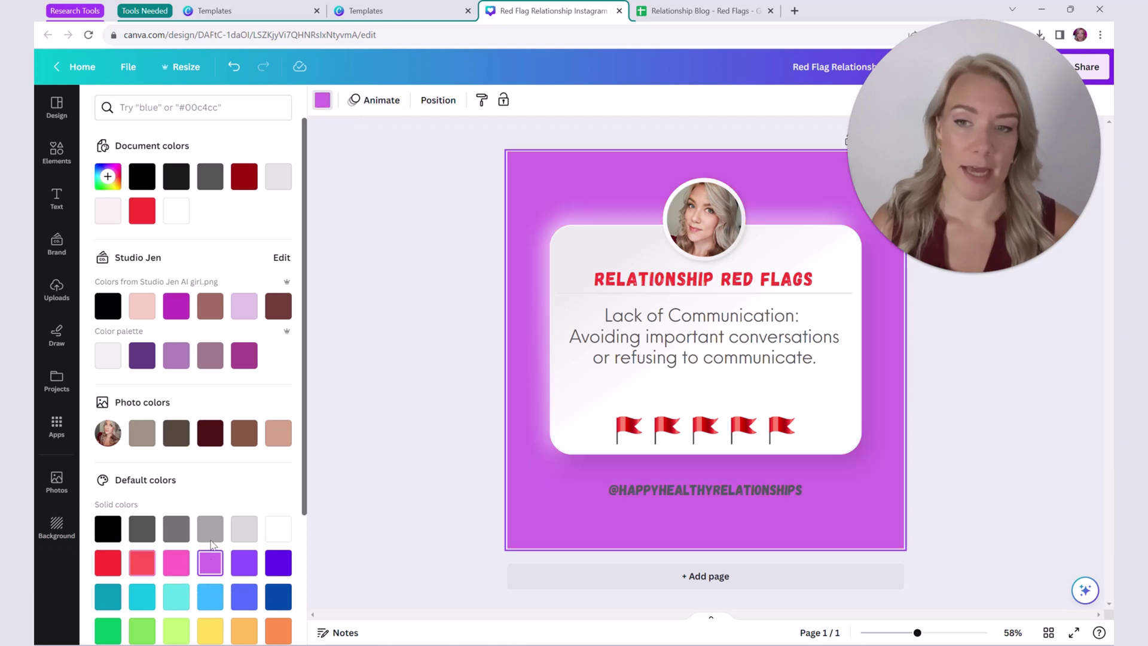
pyautogui.click(210, 529)
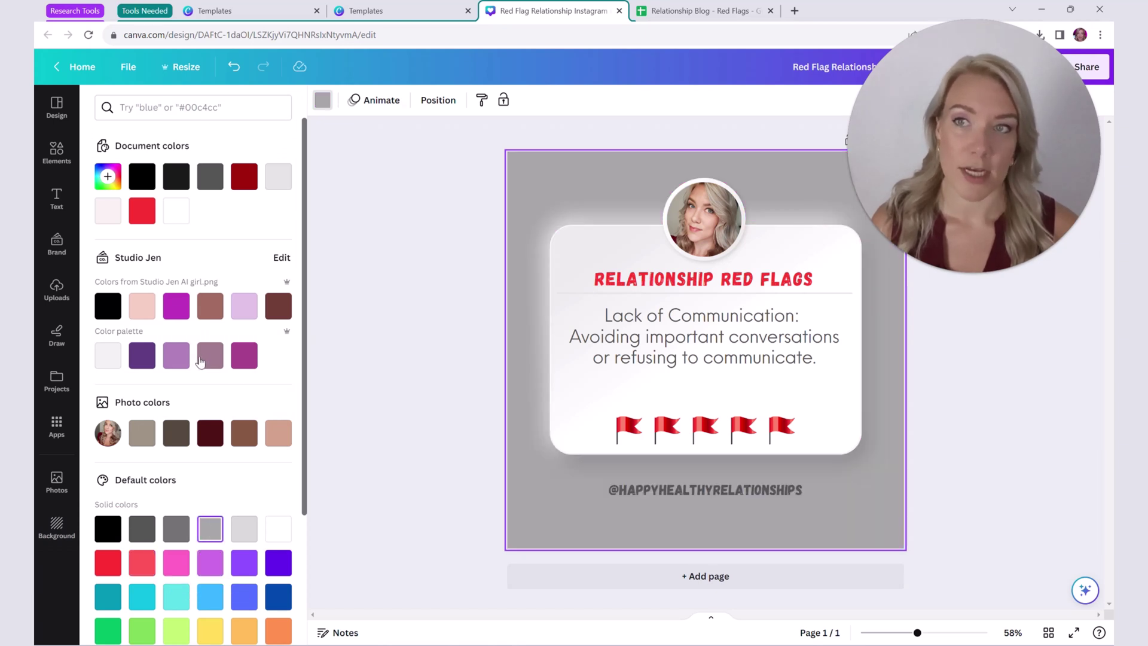
pyautogui.click(107, 177)
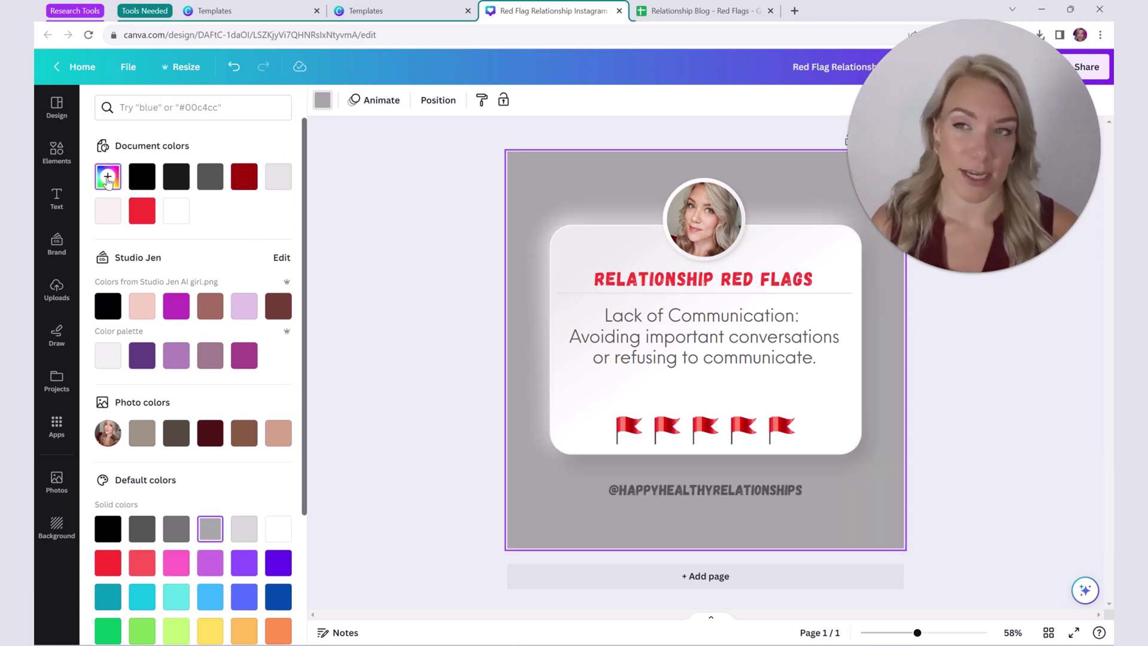
pyautogui.click(232, 220)
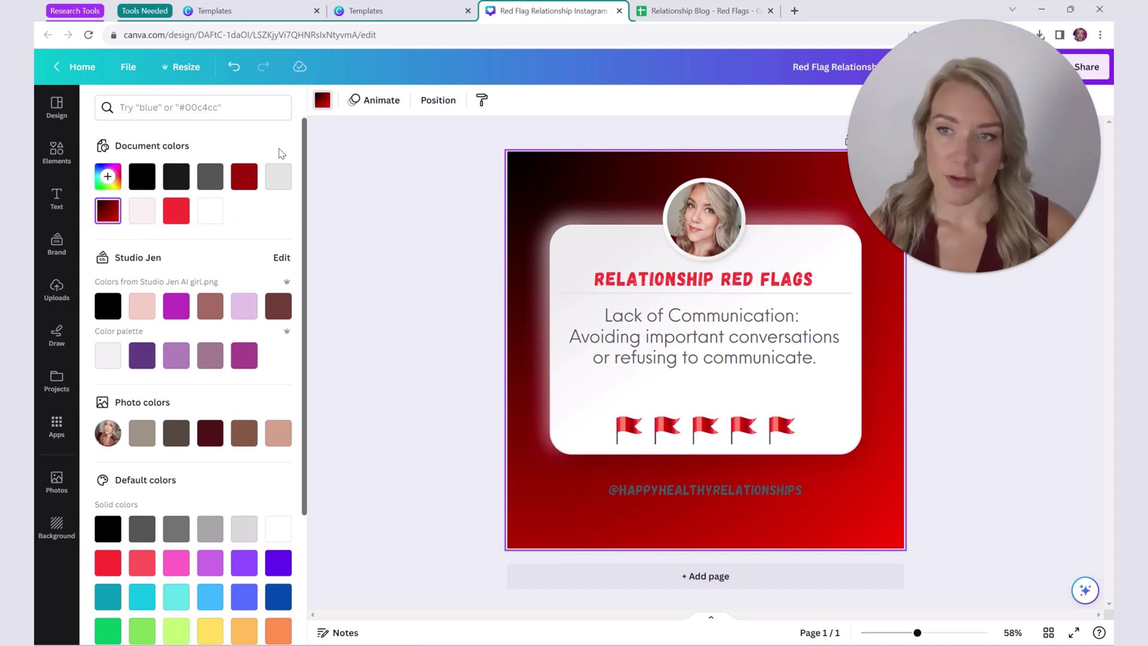
pyautogui.click(57, 525)
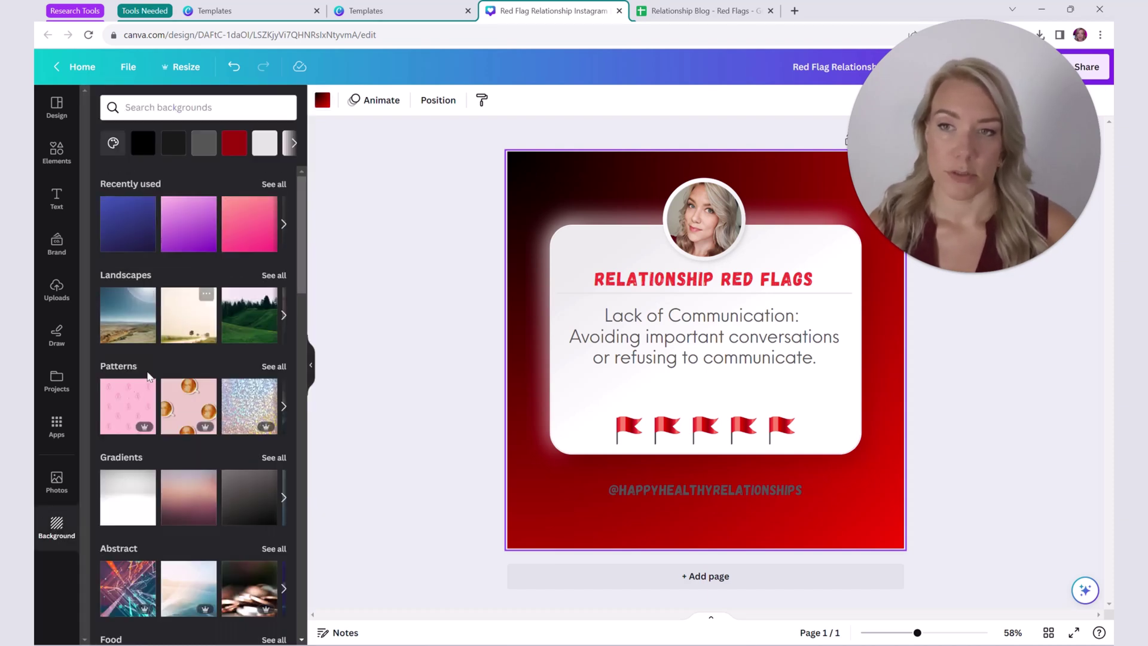
pyautogui.moveTo(129, 401); pyautogui.dragTo(527, 472)
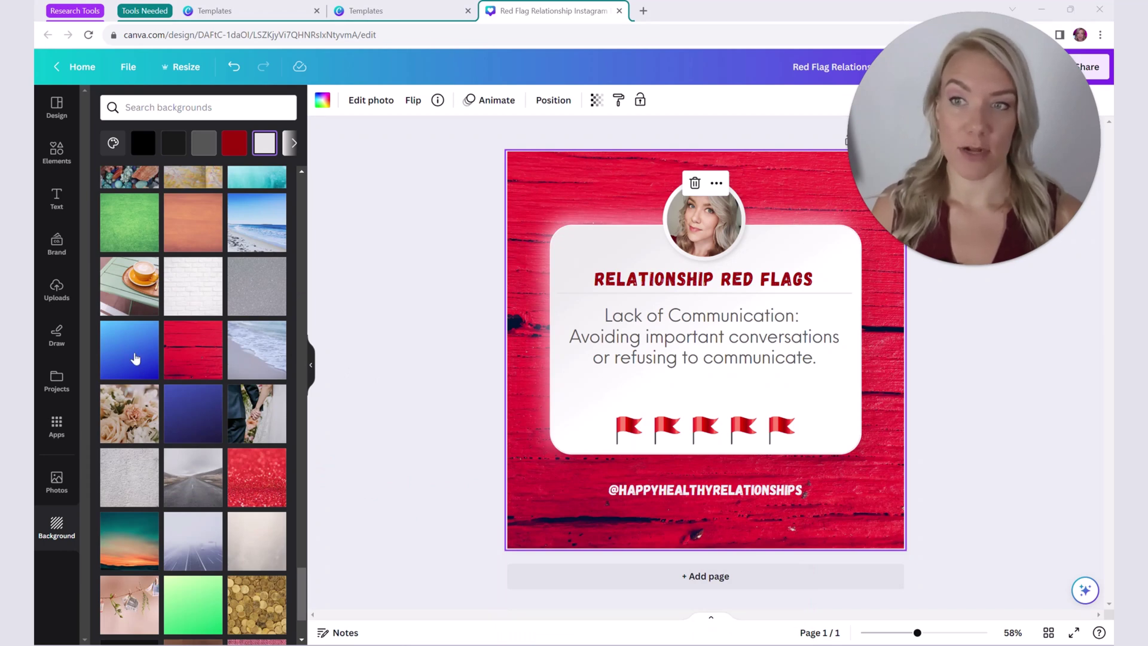
pyautogui.moveTo(136, 357); pyautogui.dragTo(538, 179)
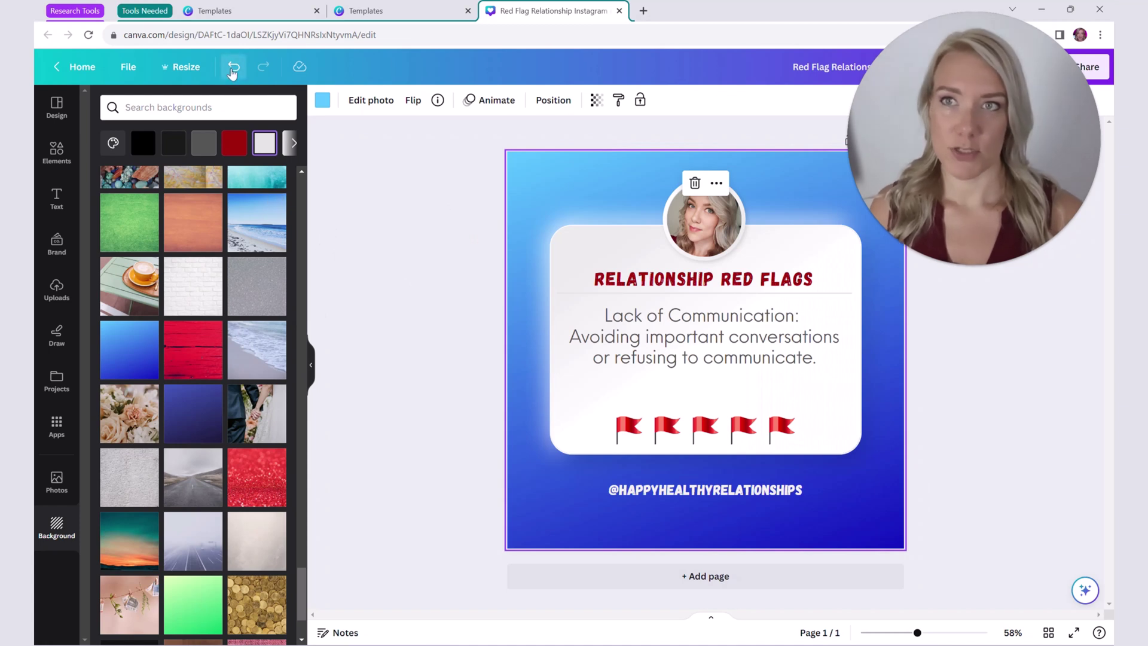
pyautogui.click(232, 68)
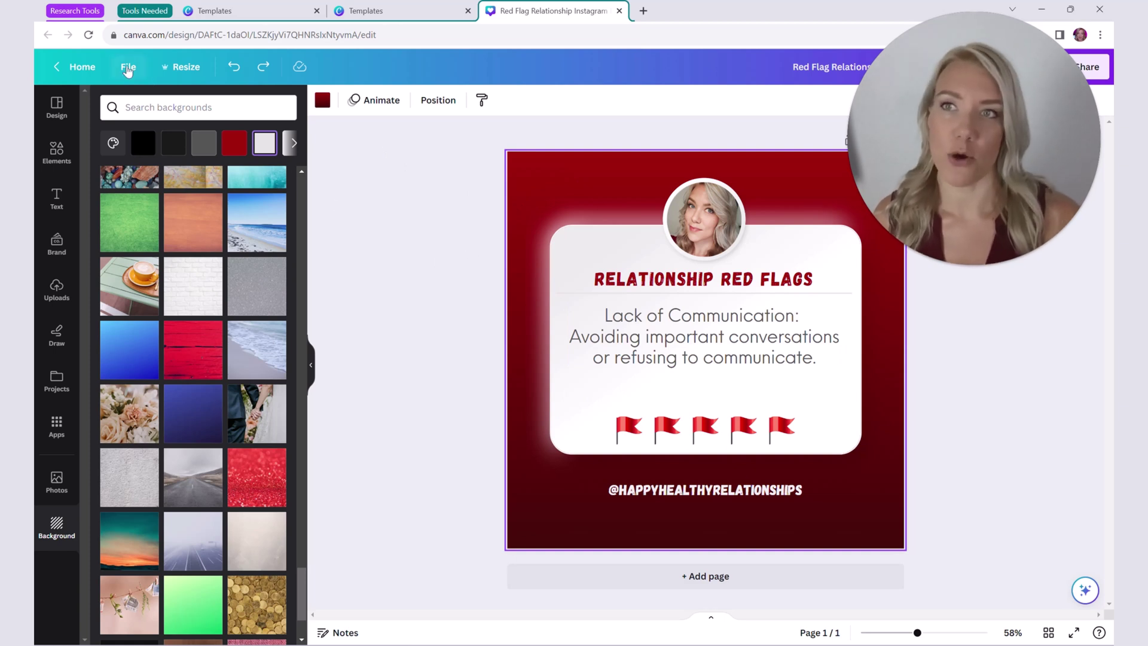
# Duplicate the design and rename the copy 'Green Flag Relationship Instagram Post'
pyautogui.click(128, 69)
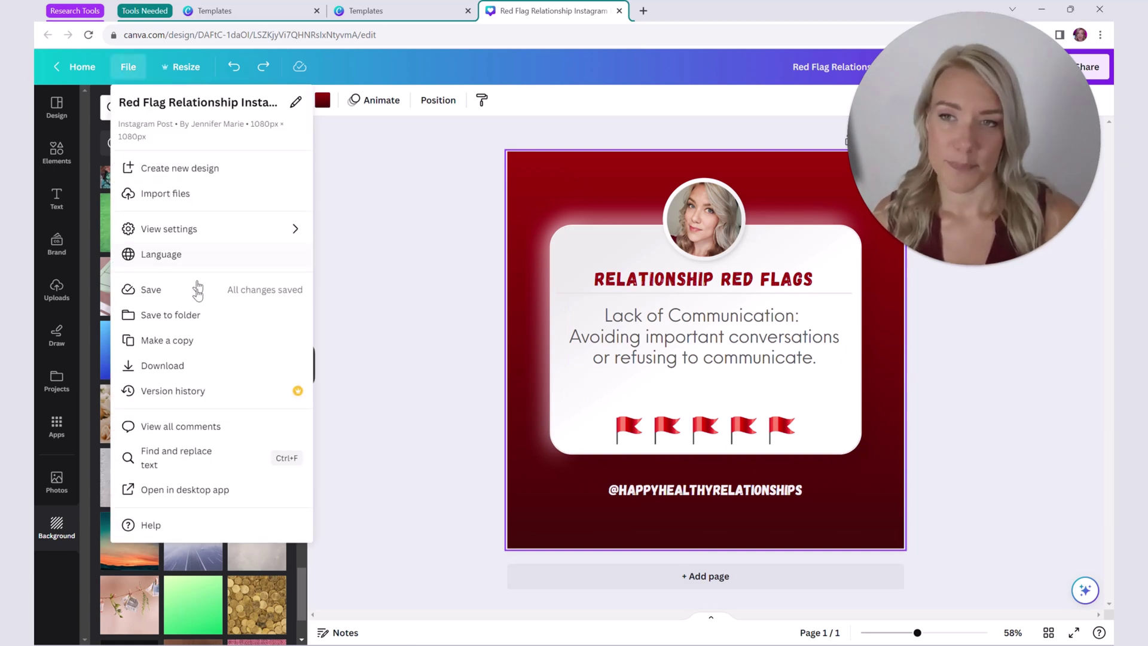
pyautogui.click(194, 340)
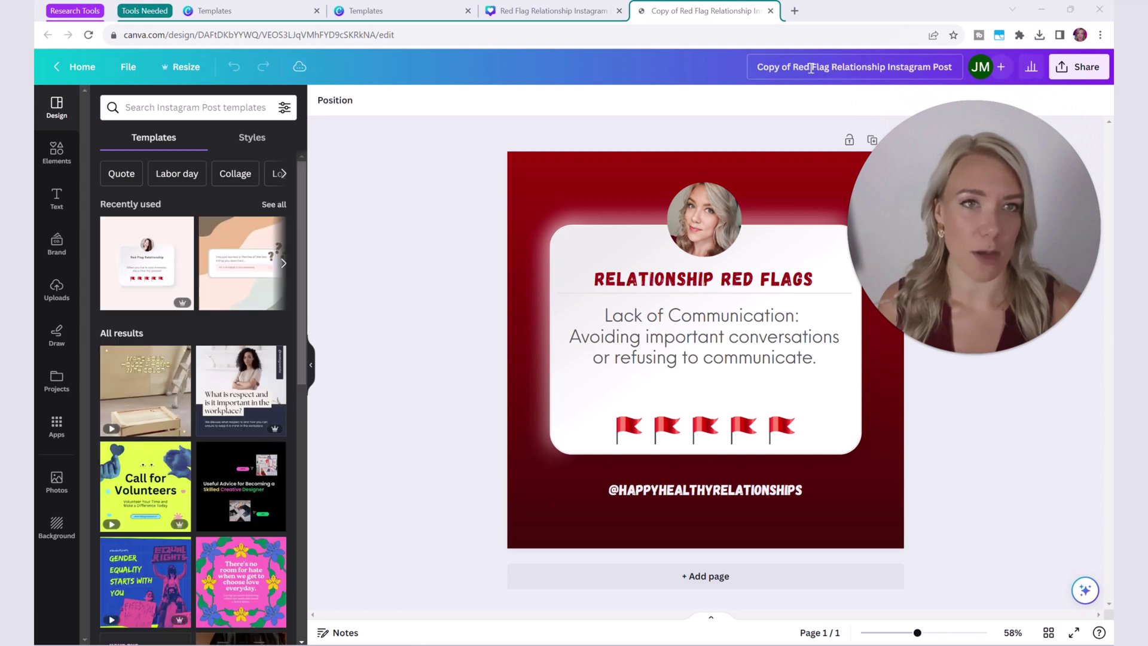
pyautogui.moveTo(811, 68); pyautogui.dragTo(748, 67)
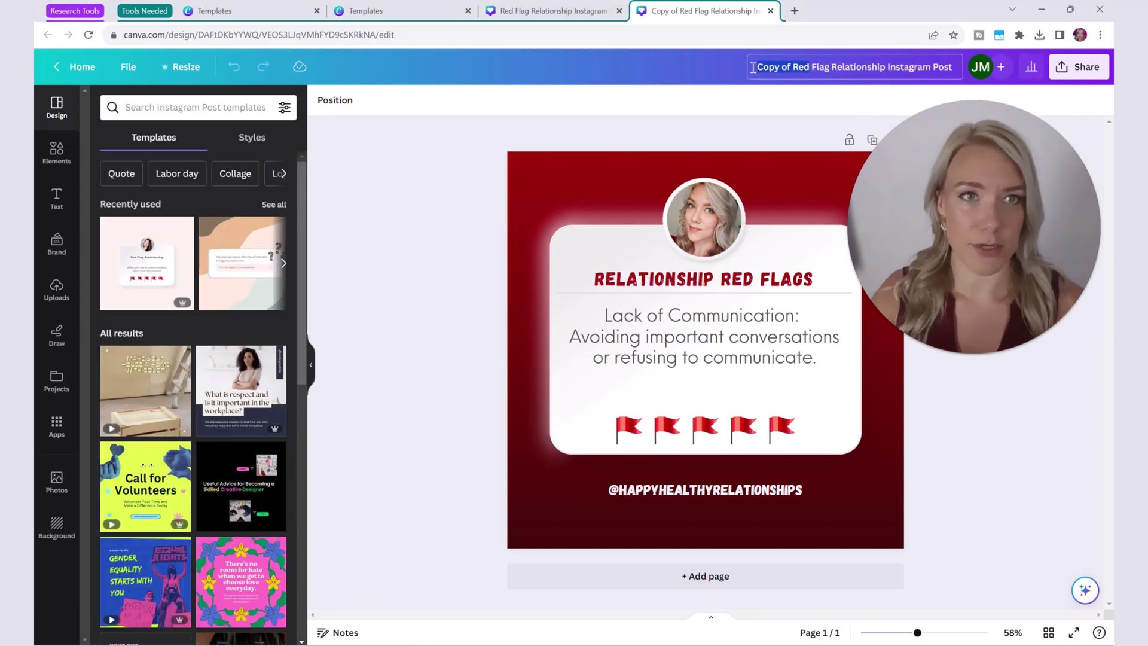
pyautogui.write('Green')
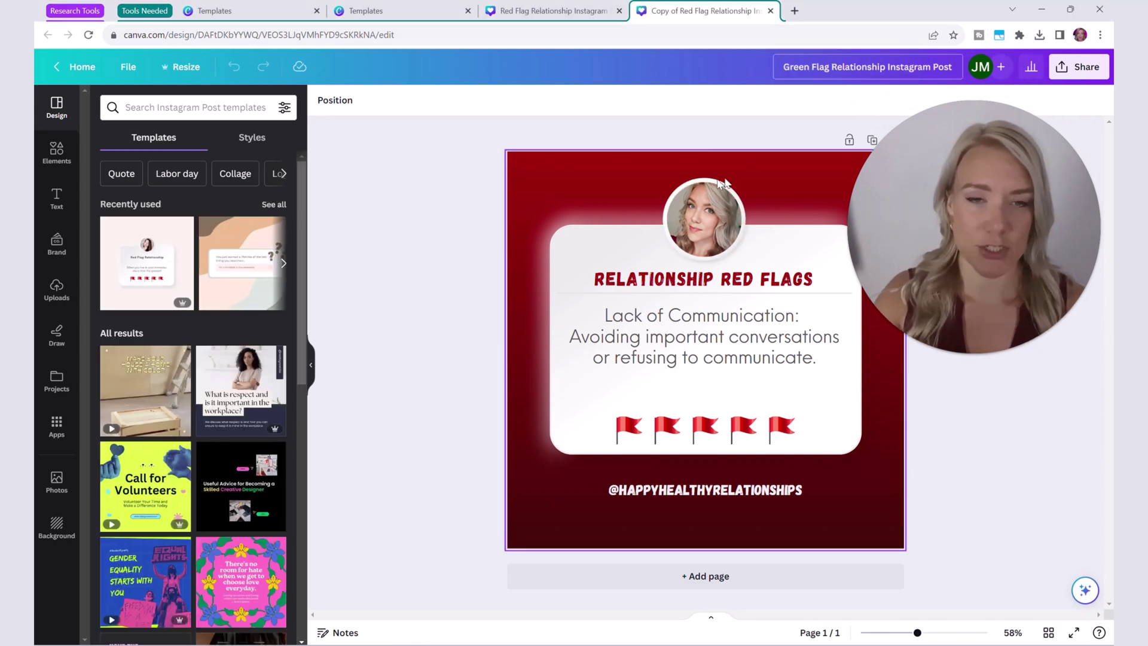
# Make the copy's heading text and page background green
pyautogui.doubleClick(740, 279)
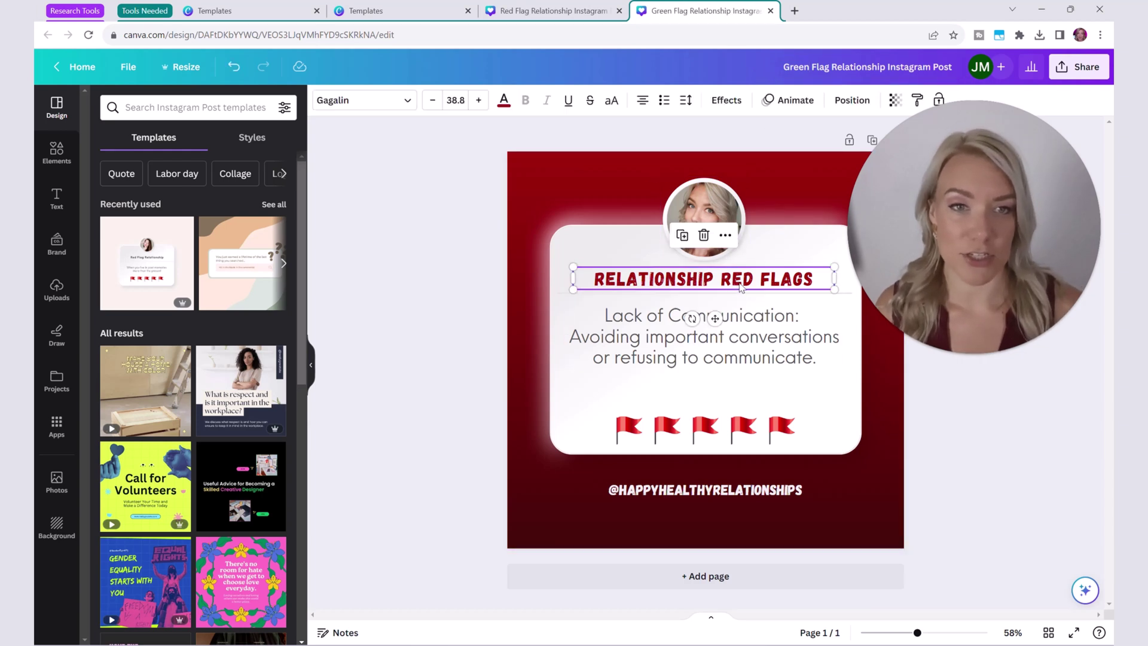
pyautogui.tripleClick(740, 280)
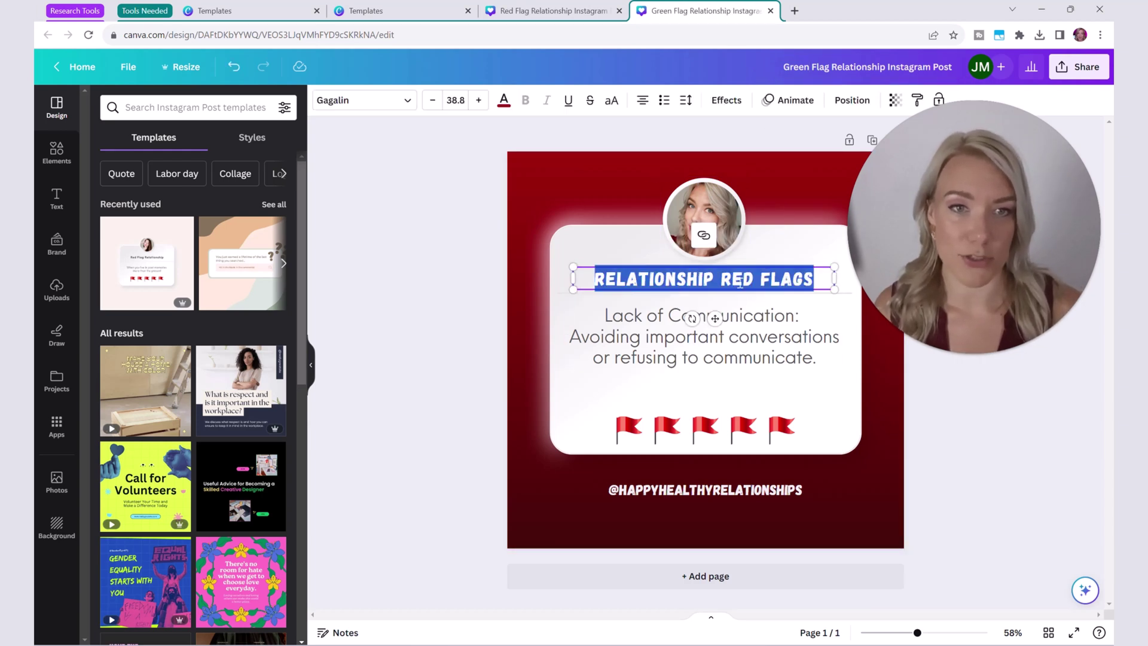
pyautogui.click(504, 102)
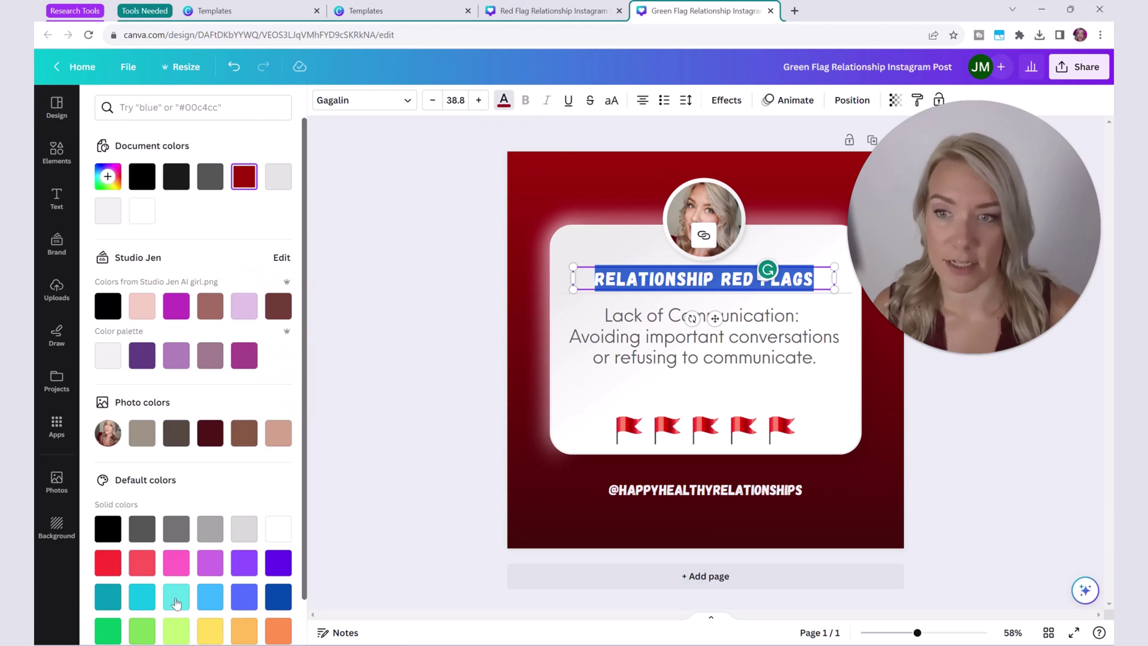
pyautogui.click(129, 634)
pyautogui.click(583, 161)
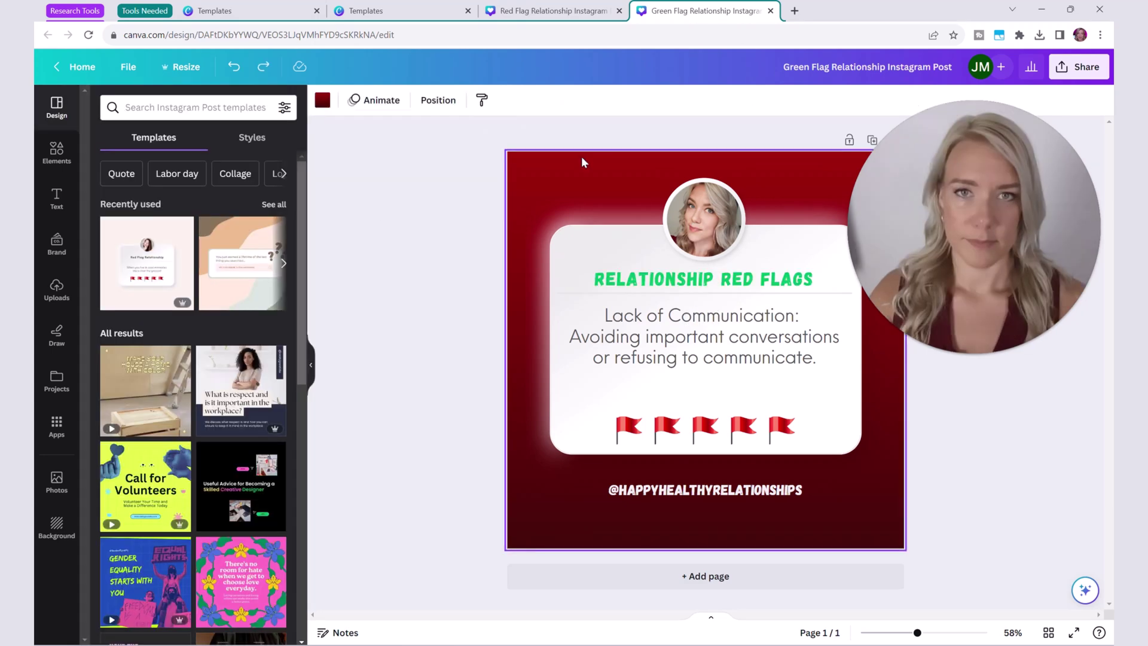
pyautogui.click(323, 100)
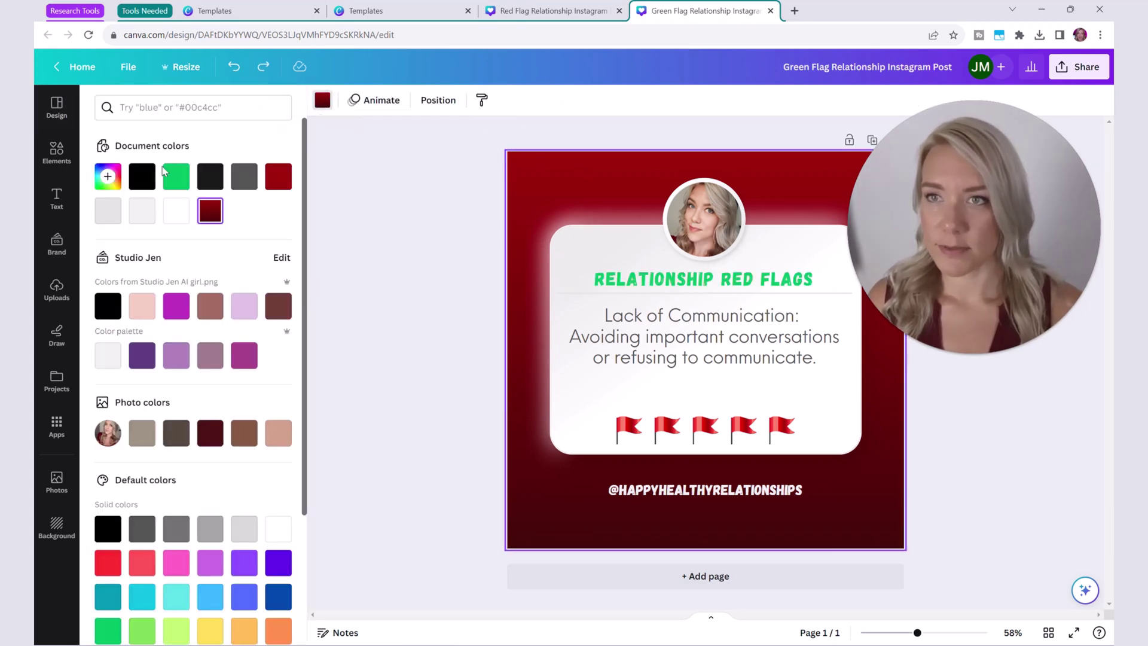
pyautogui.click(177, 175)
pyautogui.click(633, 436)
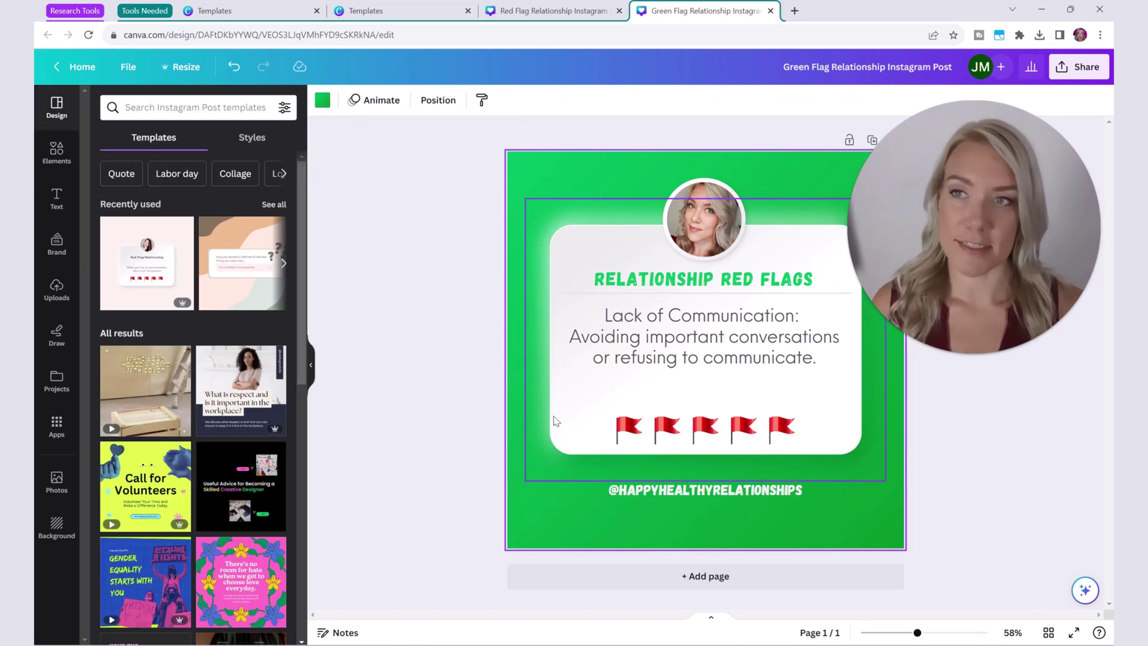
# Search elements for 'green flag' and delete the five red flags from the card
pyautogui.click(57, 152)
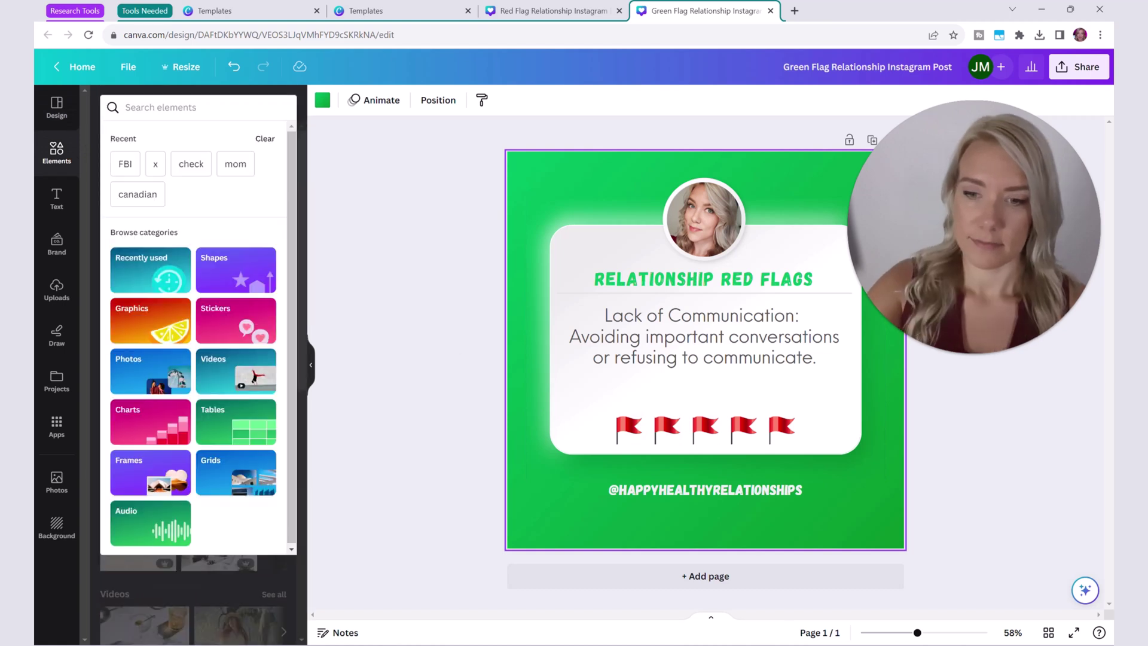
pyautogui.write('green fla')
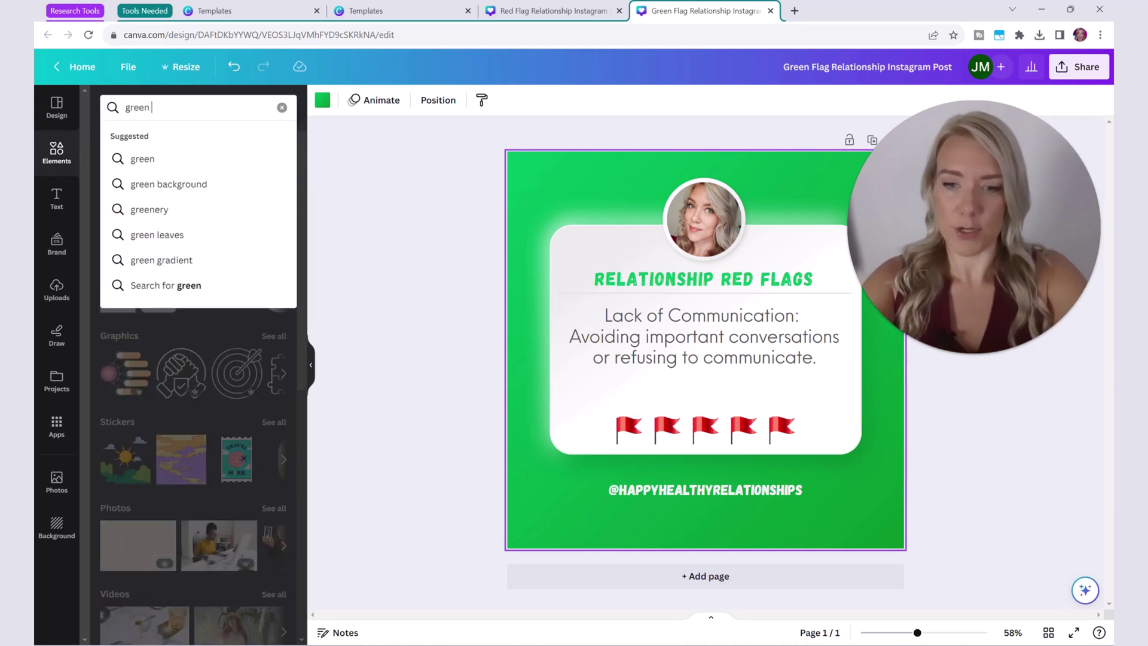
pyautogui.write('g')
pyautogui.press('Return')
pyautogui.click(789, 426)
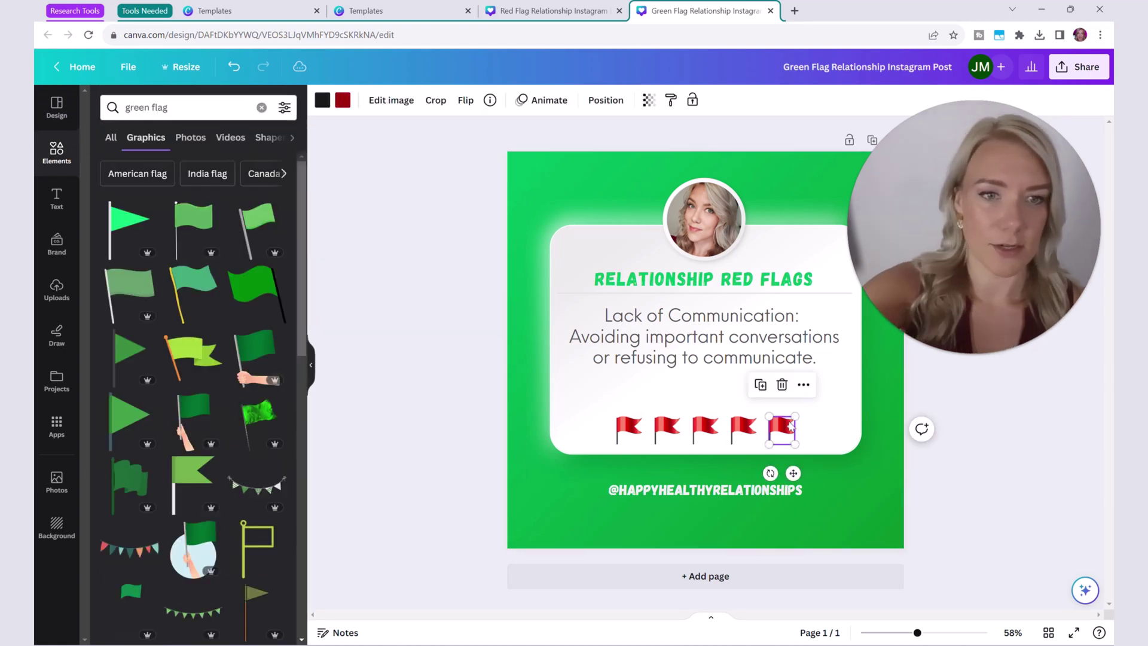
pyautogui.press('Delete')
pyautogui.click(743, 427)
pyautogui.press('Delete')
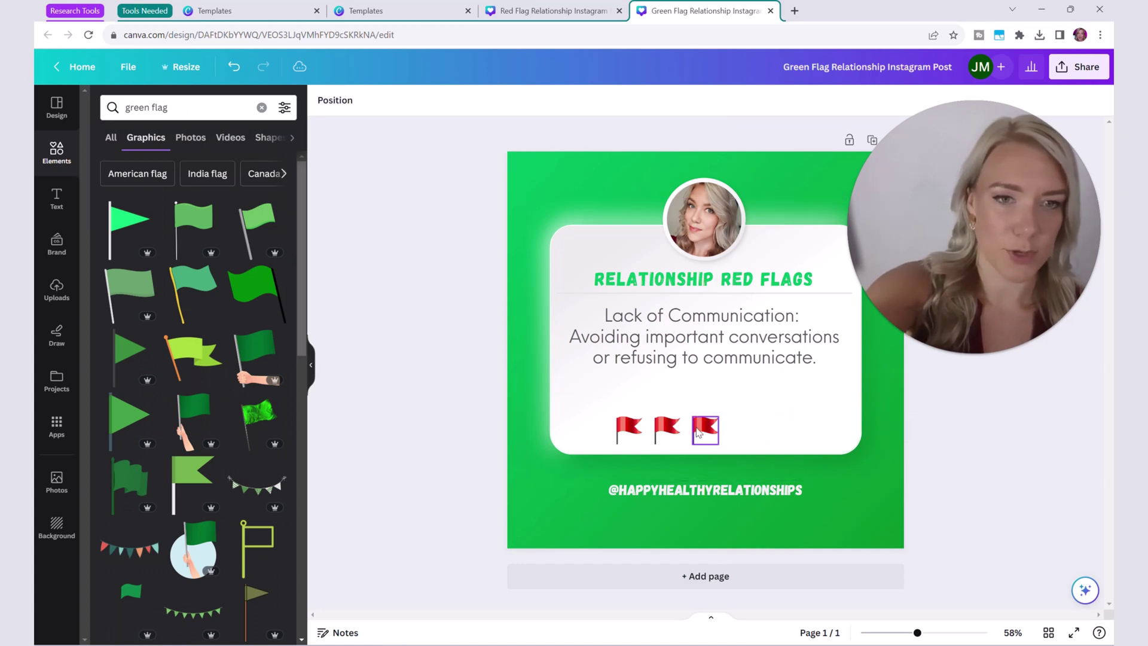
pyautogui.click(705, 427)
pyautogui.press('Delete')
pyautogui.press('Delete')
pyautogui.click(629, 429)
pyautogui.press('Delete')
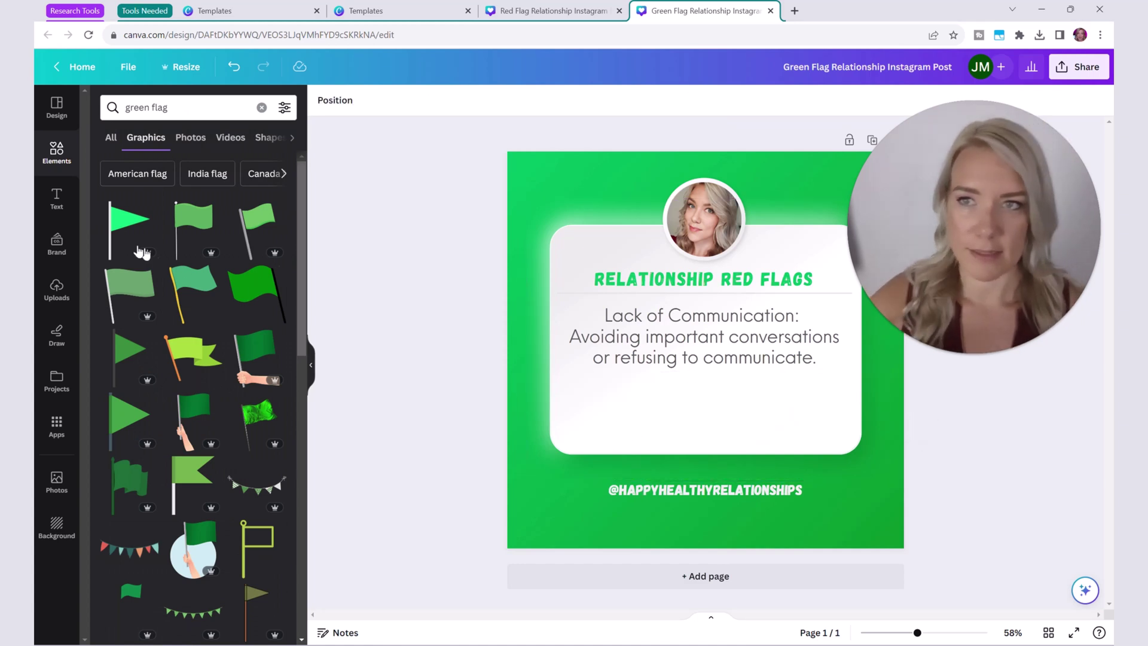
pyautogui.moveTo(257, 228)
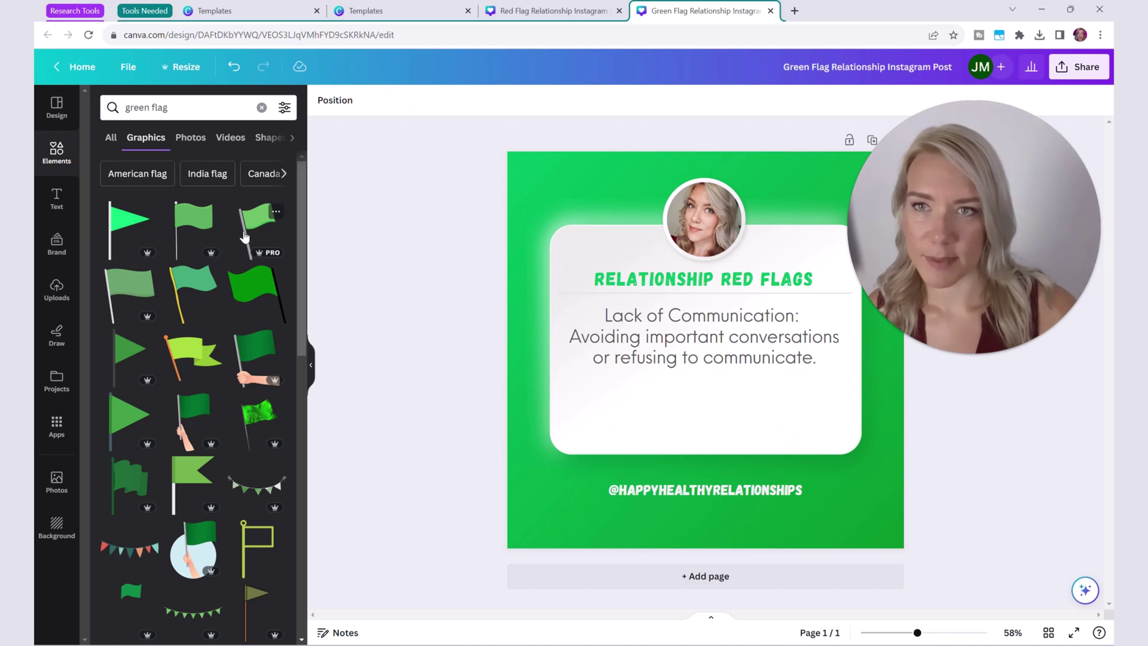
# Place a green flag on the card and duplicate it beside the first
pyautogui.moveTo(236, 234); pyautogui.dragTo(600, 422)
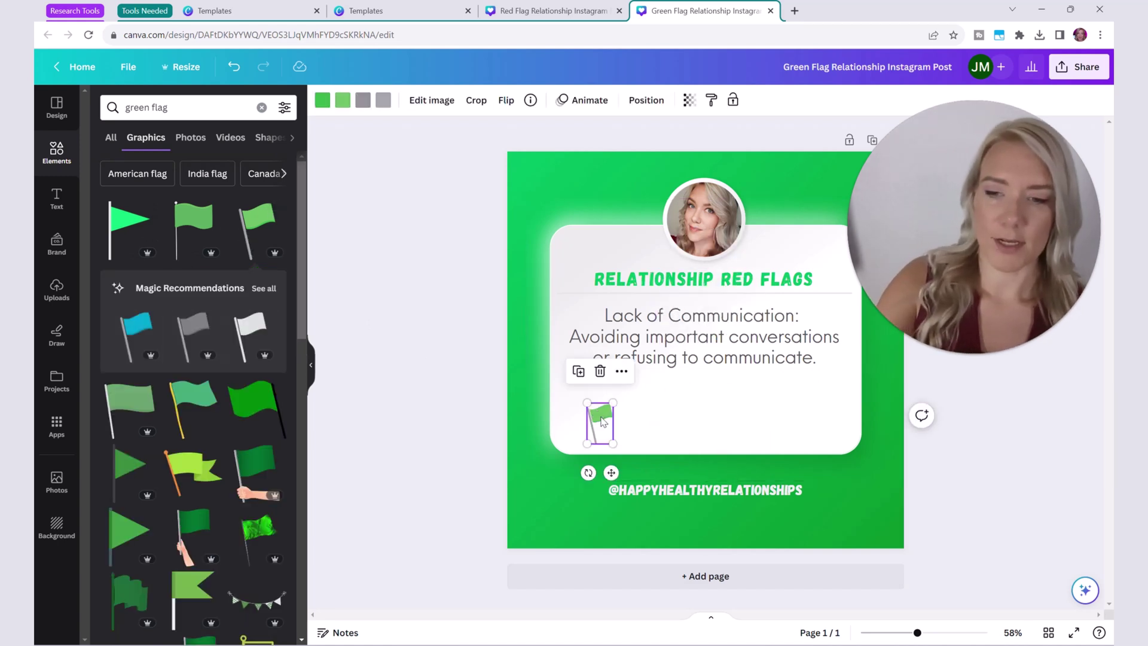
pyautogui.hotkey('ctrl', 'd')
pyautogui.moveTo(601, 421); pyautogui.dragTo(634, 412)
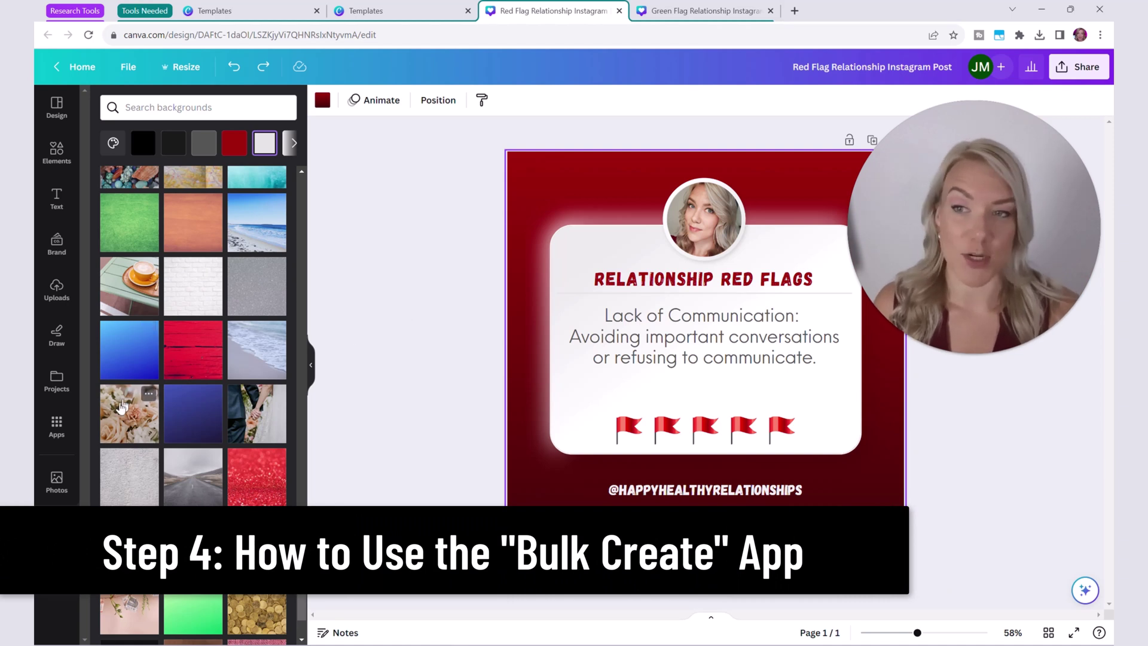
# Find the Bulk create app by searching 'bulk' in Apps and open it
pyautogui.click(57, 434)
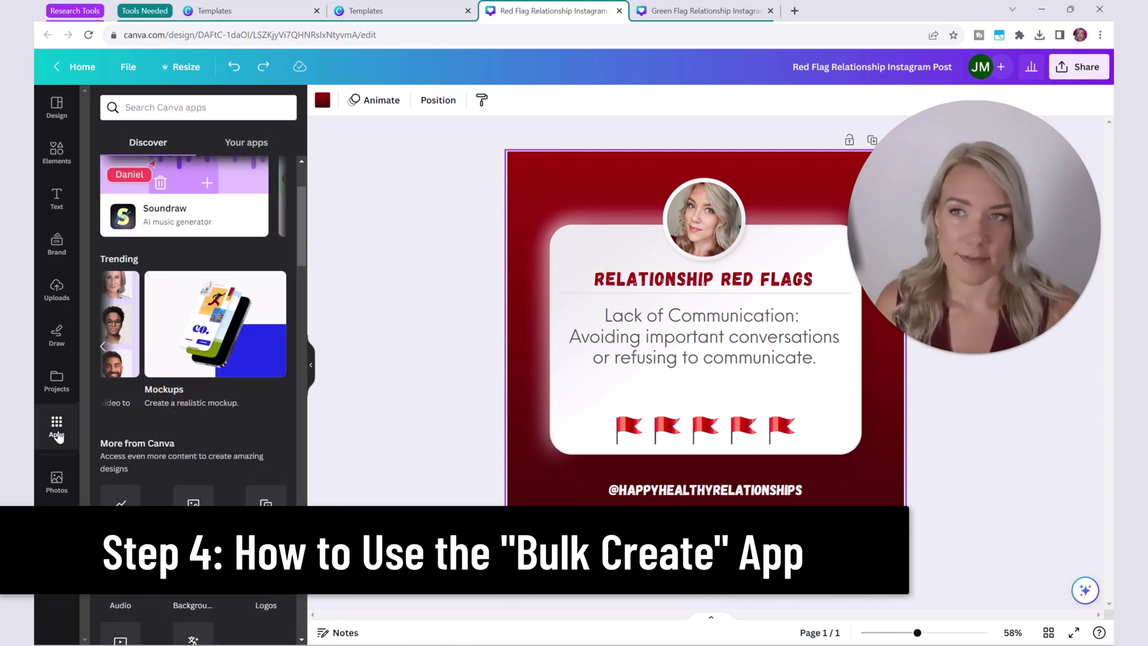
pyautogui.click(198, 107)
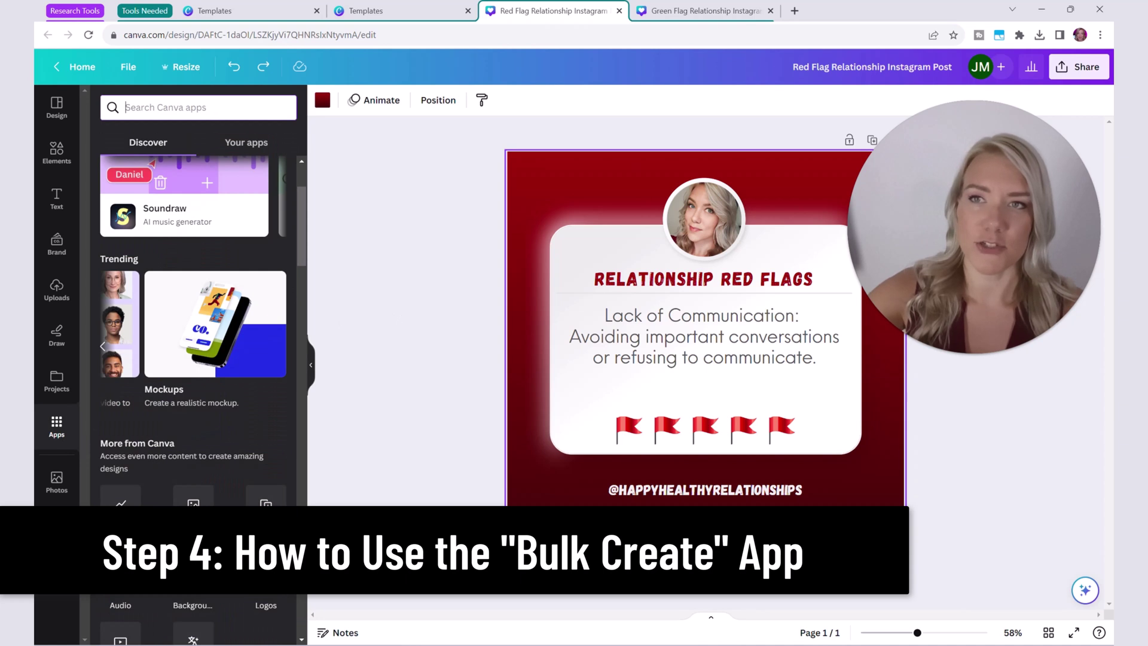
pyautogui.write('bulk')
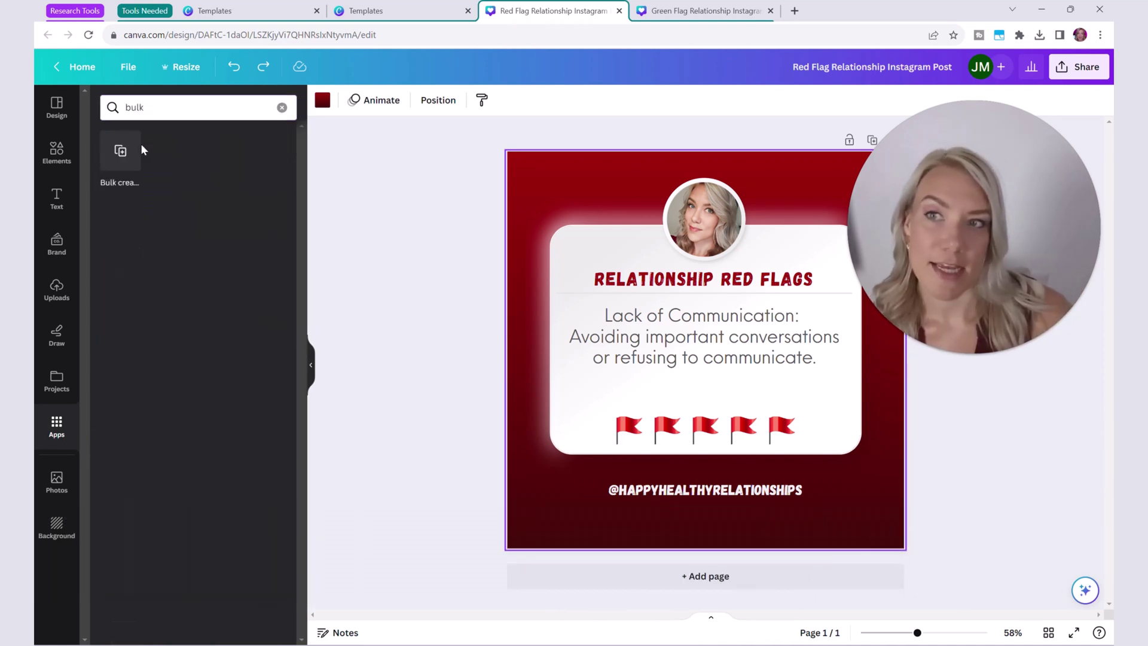
pyautogui.click(127, 153)
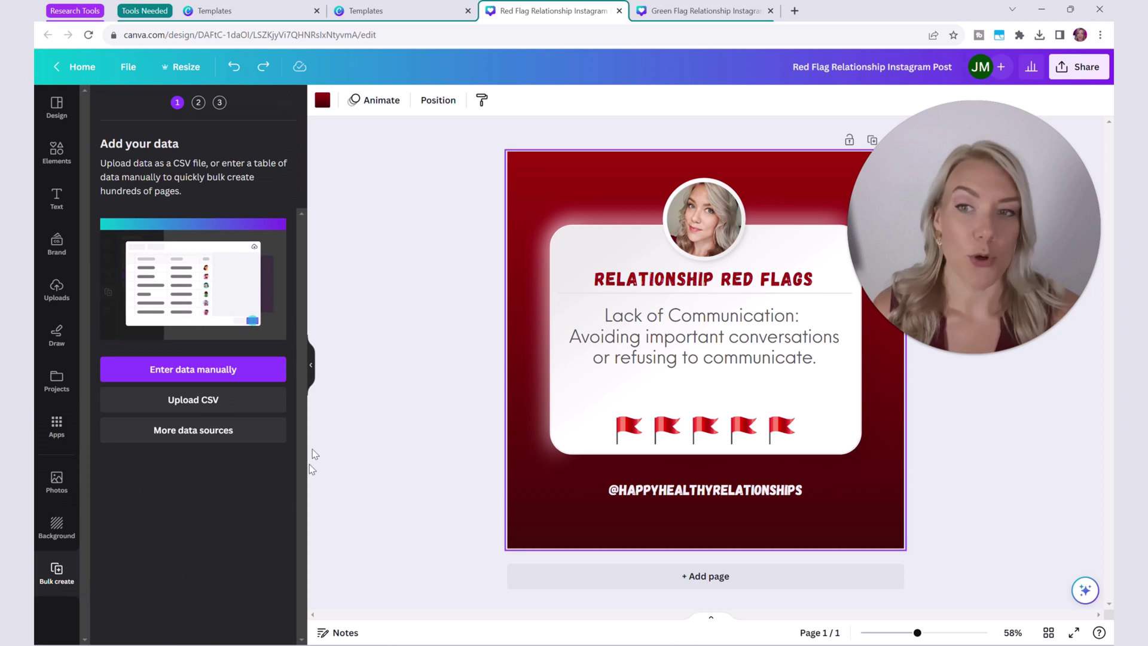
# Upload the Relationship Blog - Red Flags - Sheet1 CSV from Downloads into Bulk create
pyautogui.click(213, 403)
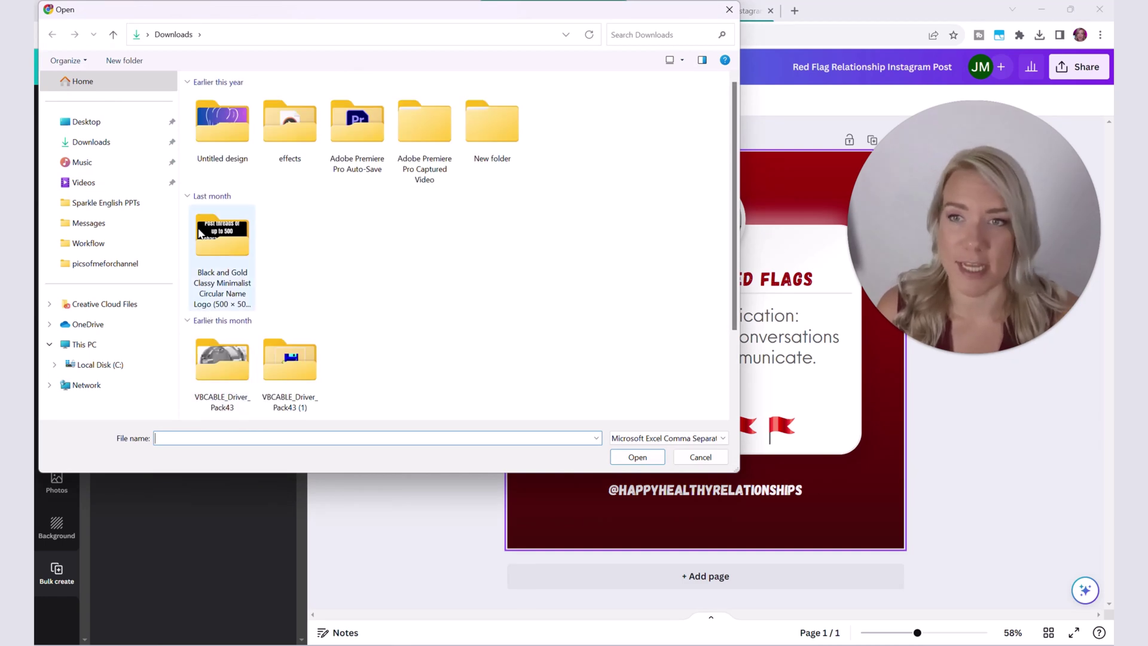
pyautogui.scroll(-2, 491, 281)
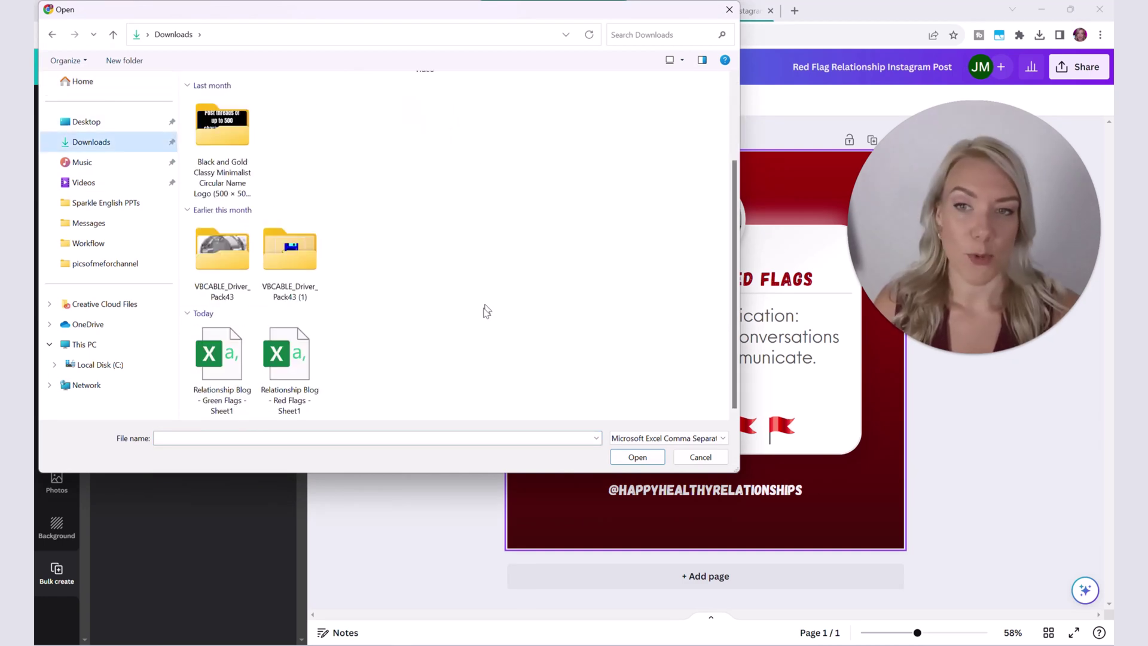
pyautogui.moveTo(289, 370)
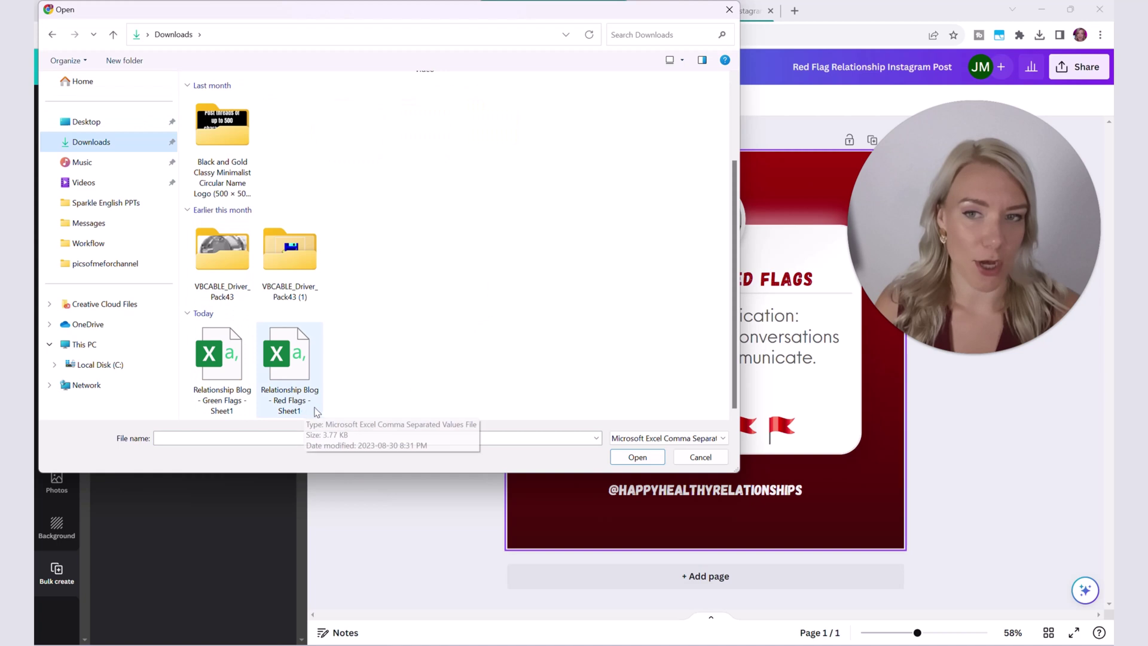
pyautogui.doubleClick(307, 379)
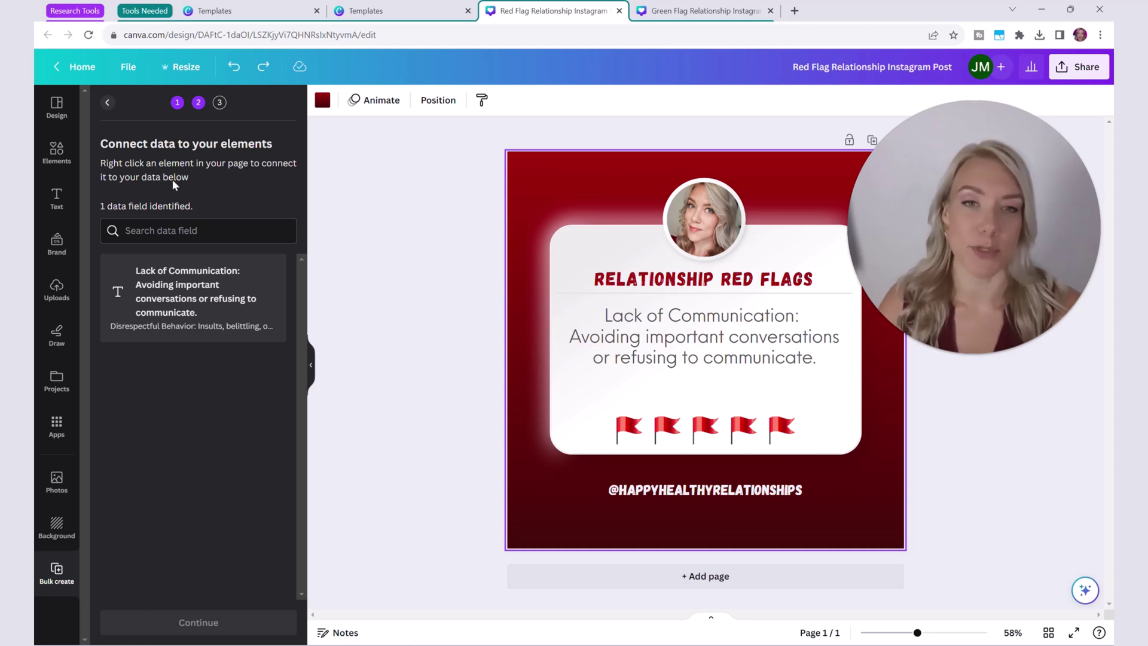
# Connect the body text to the CSV data field and generate 49 red-flag pages
pyautogui.click(639, 338)
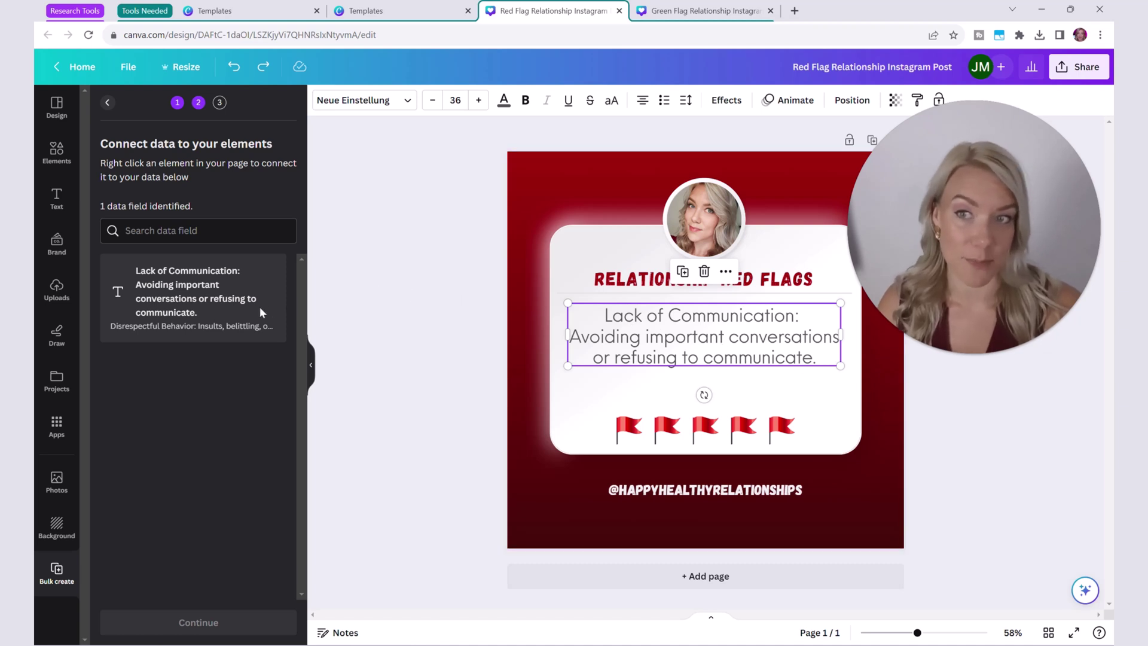
pyautogui.rightClick(685, 345)
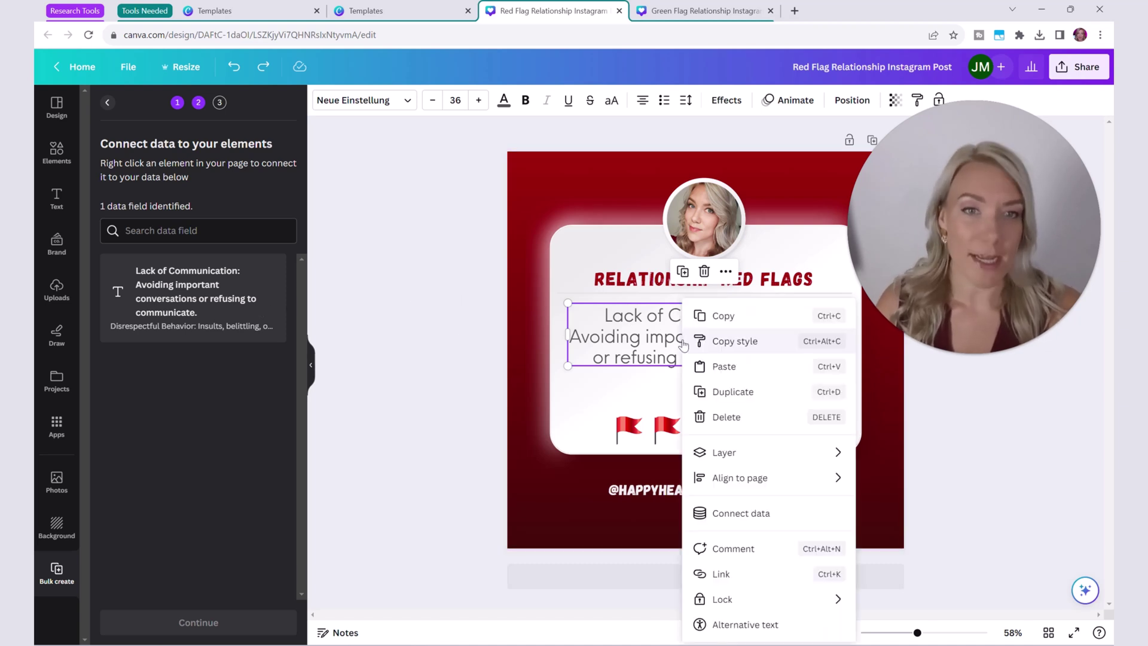
pyautogui.click(759, 513)
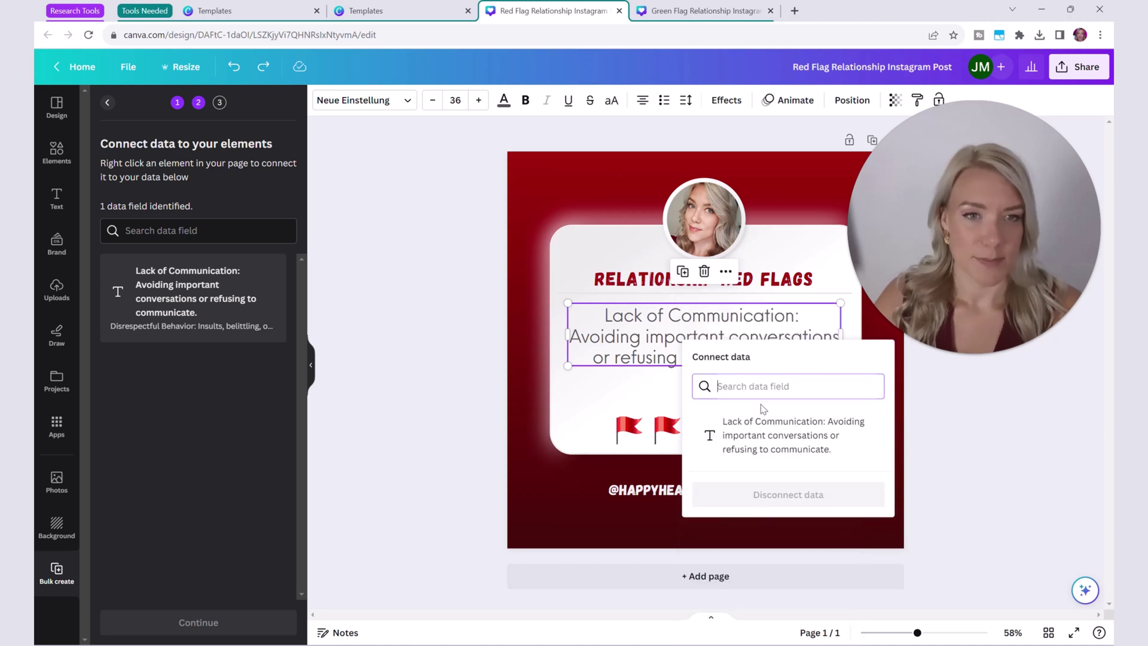
pyautogui.click(777, 439)
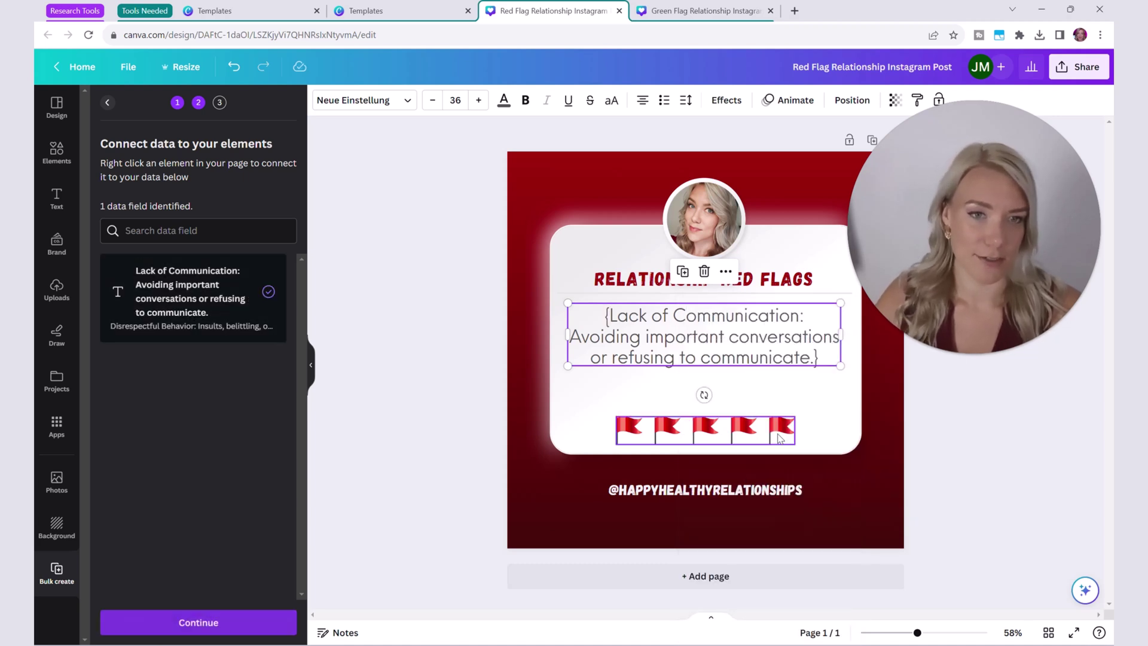
pyautogui.click(272, 628)
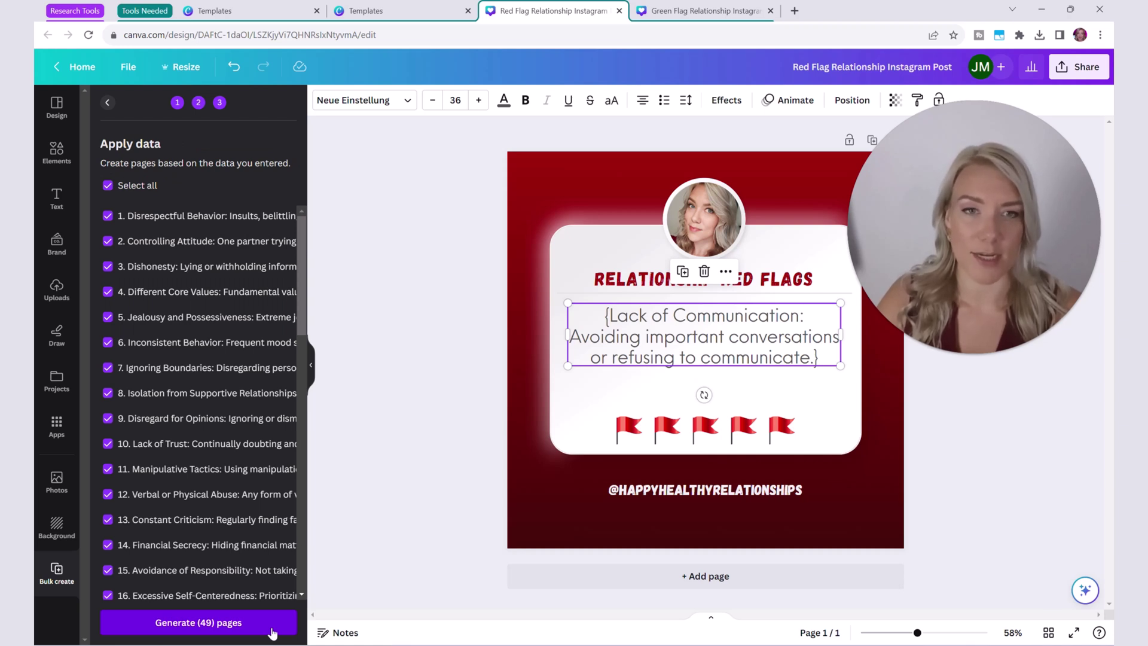
pyautogui.click(272, 625)
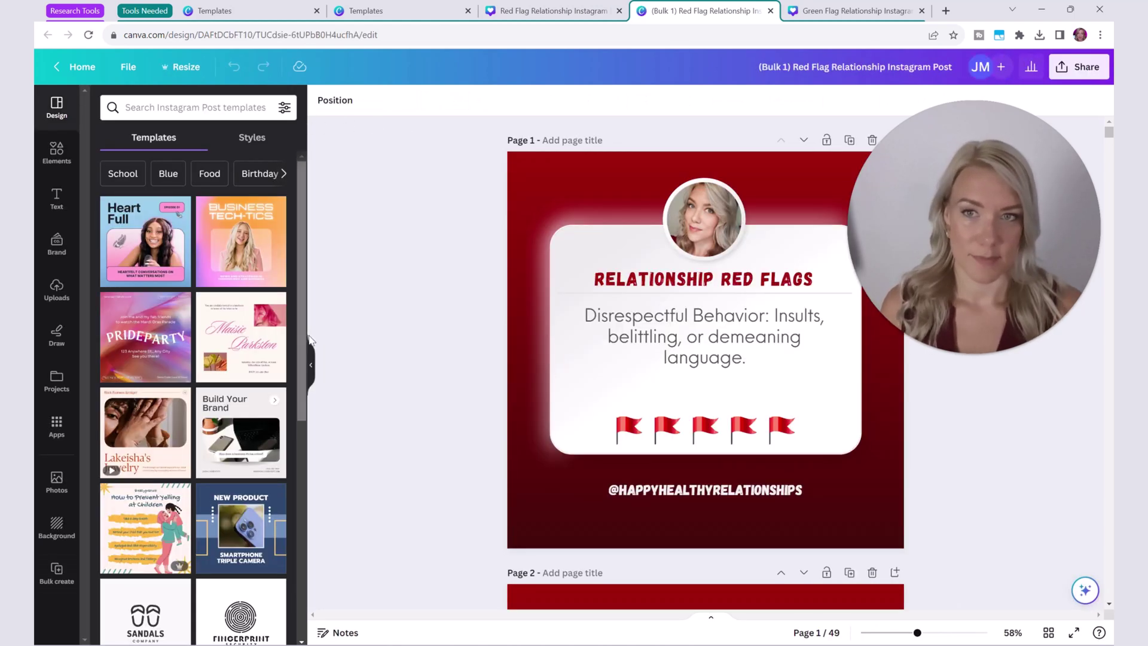
pyautogui.click(311, 364)
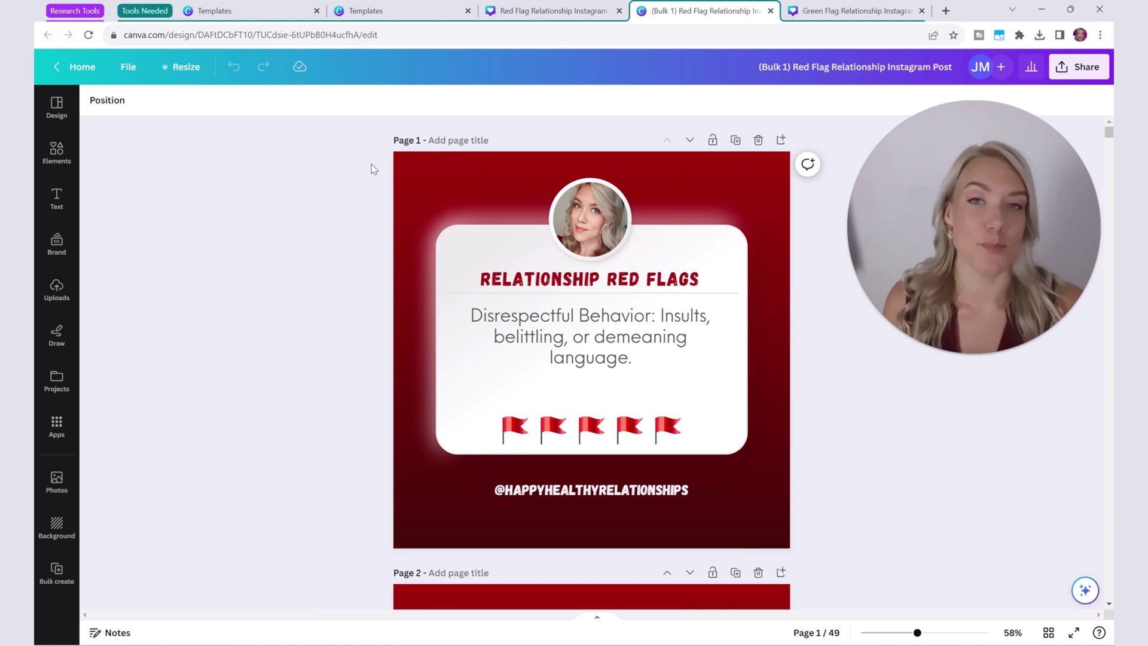
# Compare against the original template, then scroll the generated pages down to page 11
pyautogui.click(526, 15)
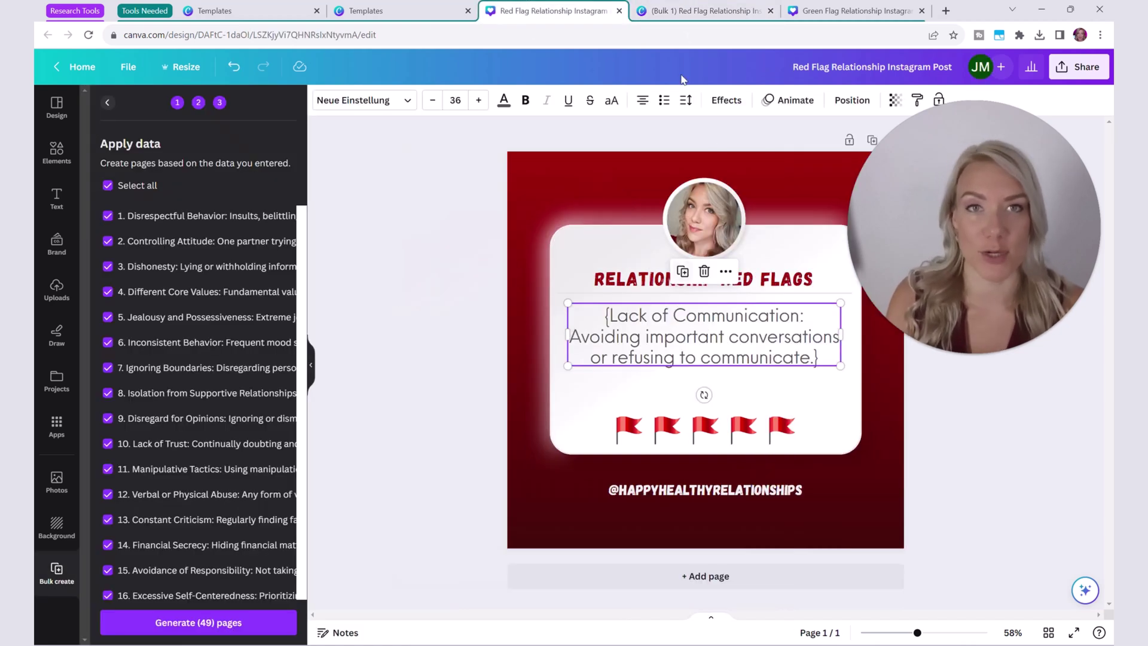
pyautogui.click(687, 17)
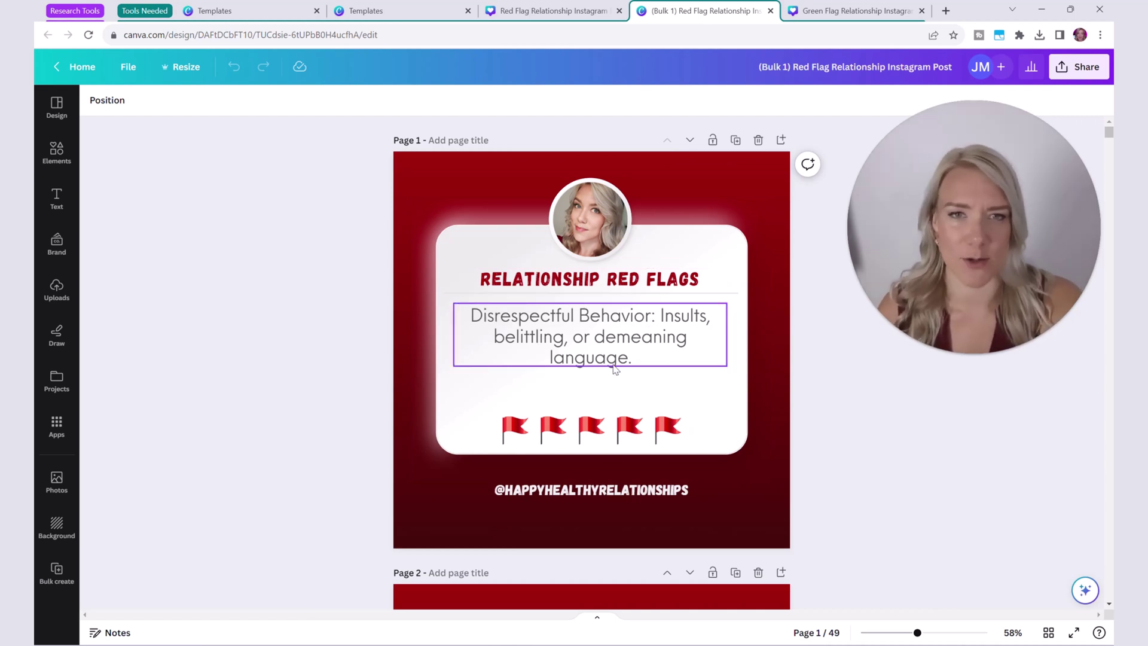
pyautogui.scroll(-2, 615, 369)
pyautogui.scroll(-5, 615, 358)
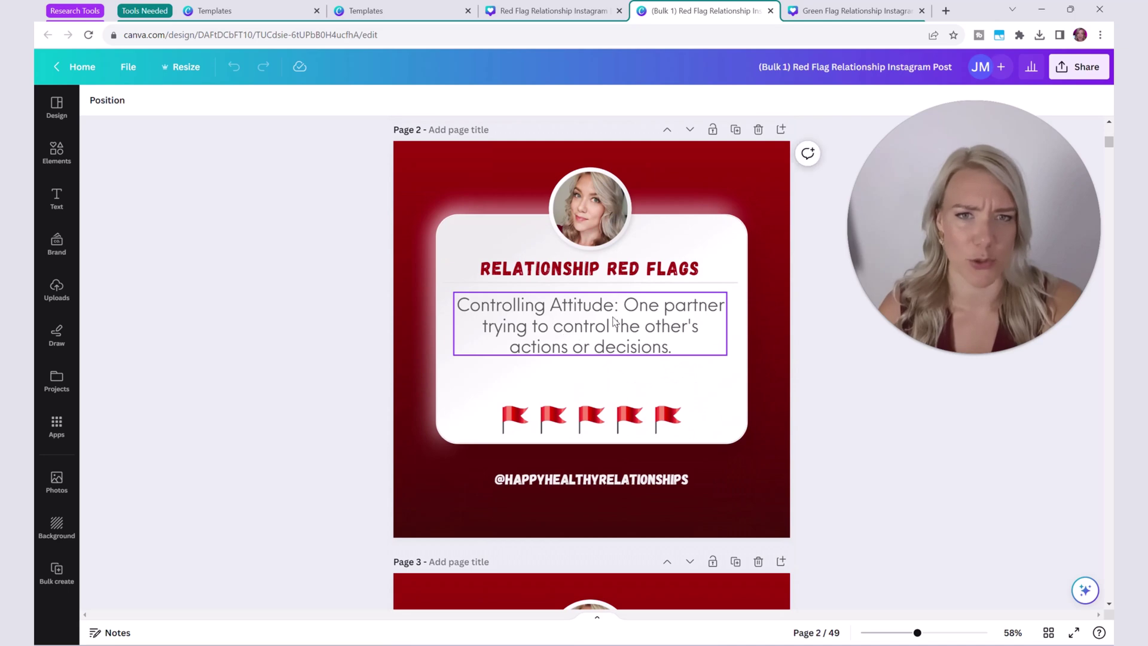
pyautogui.scroll(-3, 619, 316)
pyautogui.scroll(-4, 622, 311)
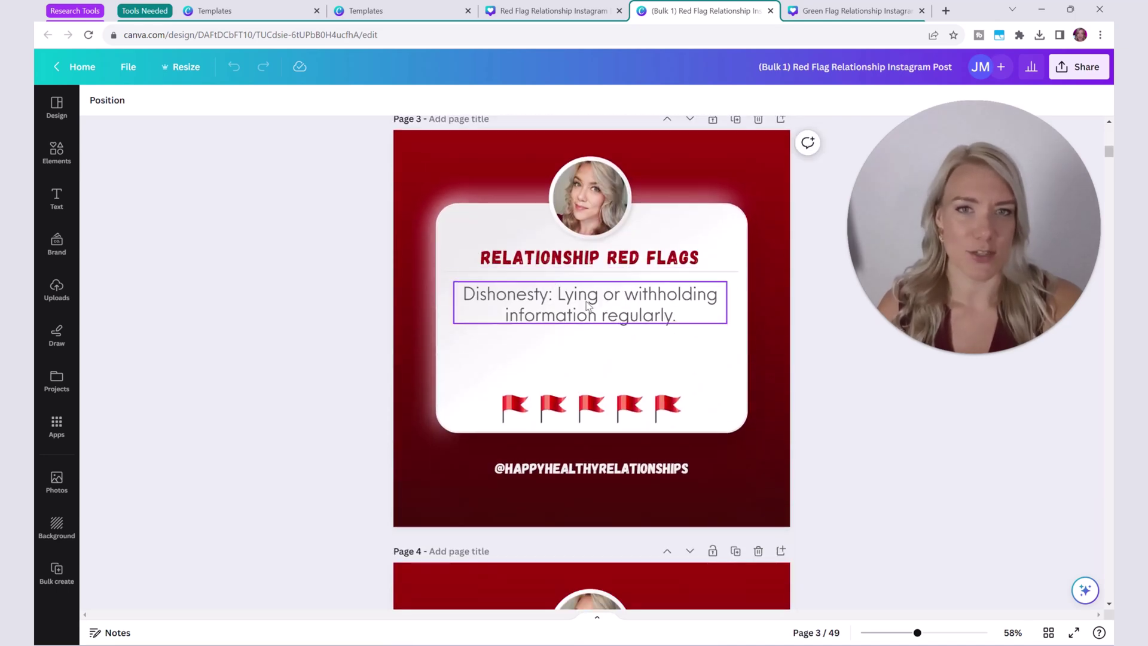
pyautogui.scroll(-1, 589, 306)
pyautogui.scroll(-5, 586, 306)
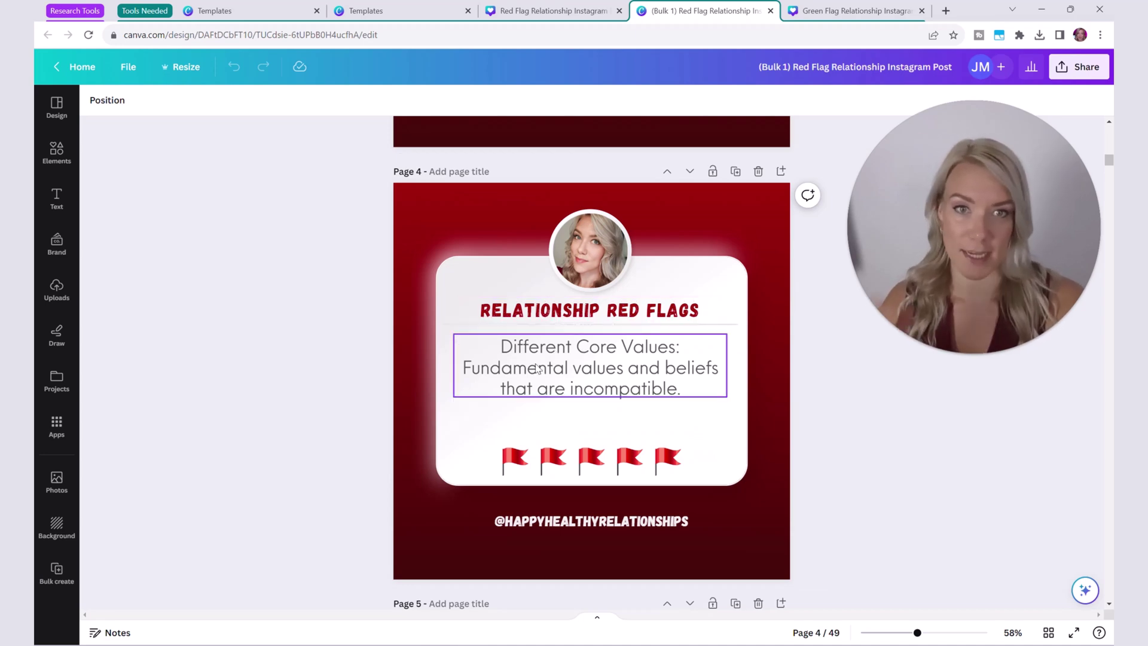
pyautogui.scroll(-10, 657, 388)
pyautogui.scroll(-3, 691, 391)
pyautogui.scroll(-2, 690, 388)
pyautogui.scroll(-2, 692, 389)
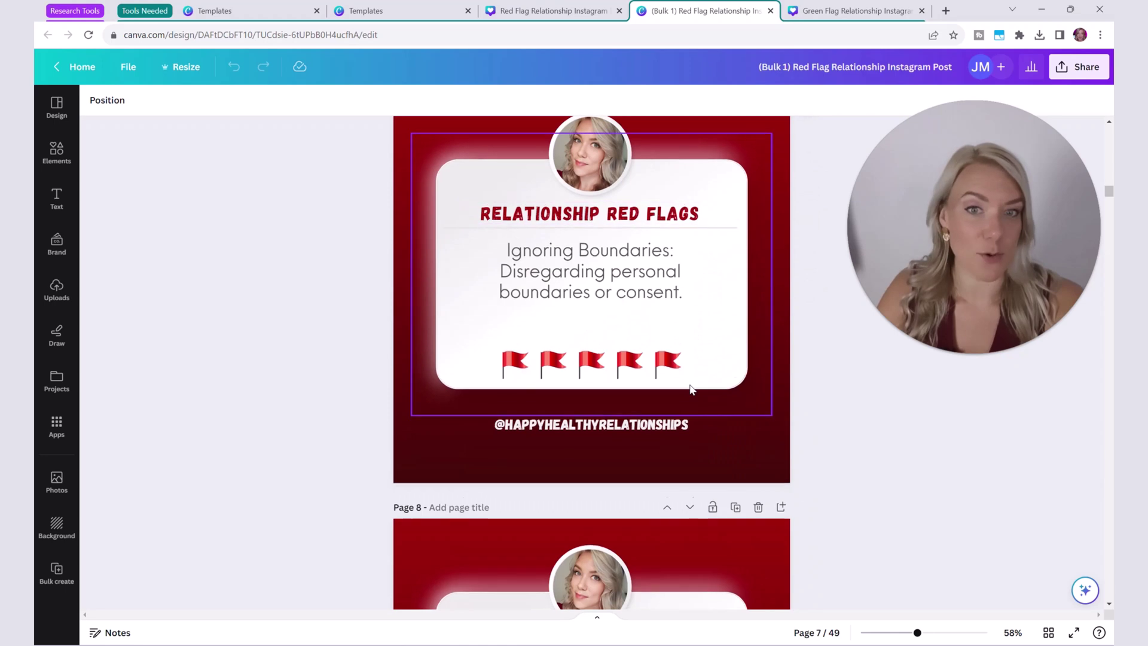
pyautogui.scroll(-3, 691, 389)
pyautogui.scroll(-3, 691, 392)
pyautogui.scroll(-1, 684, 396)
pyautogui.scroll(-3, 684, 399)
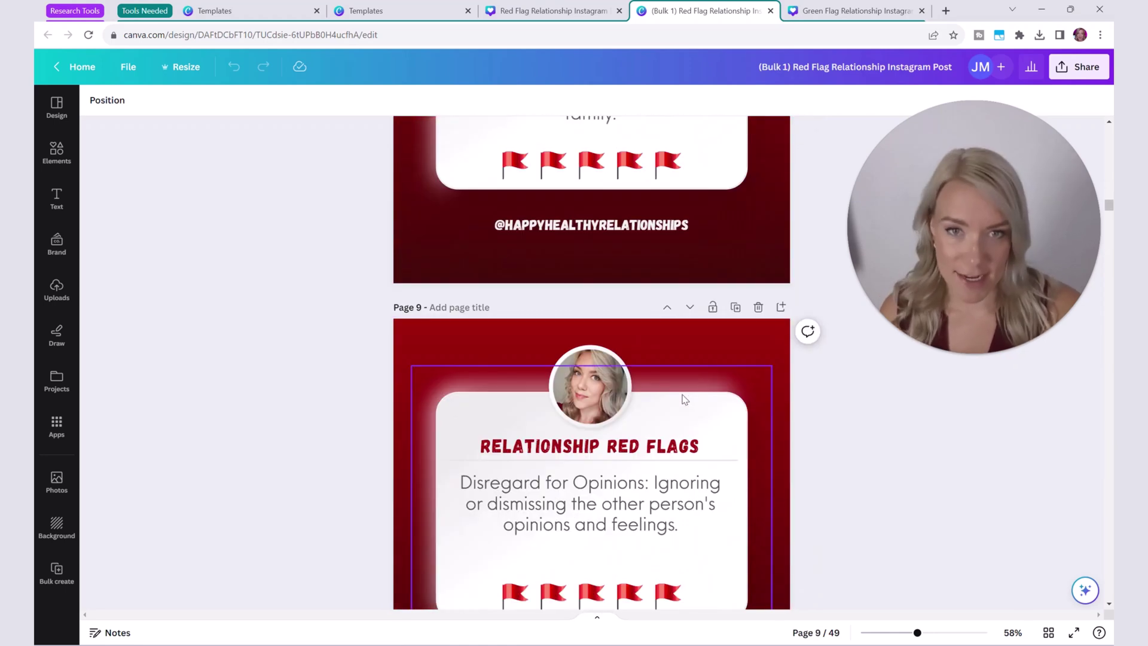
pyautogui.scroll(-2, 684, 399)
pyautogui.scroll(-6, 683, 399)
pyautogui.scroll(-2, 683, 400)
pyautogui.scroll(-7, 681, 401)
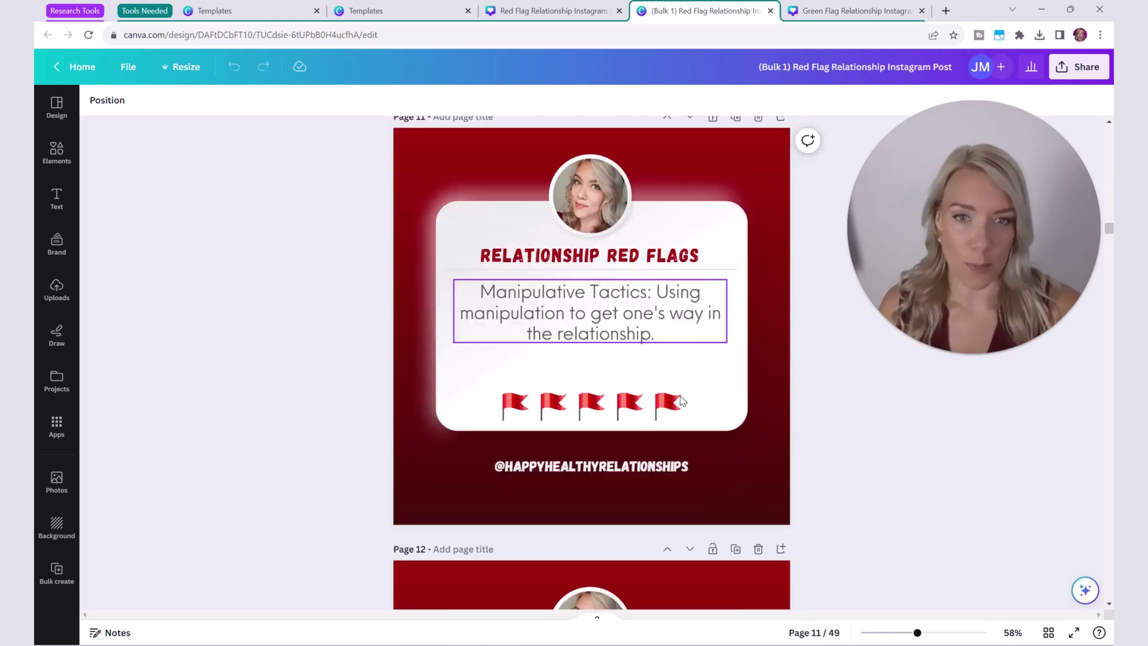
pyautogui.scroll(-2, 681, 400)
# Add line breaks after 'Manipulative Tactics:' on page 11 and before 'Any' on page 12
pyautogui.click(655, 207)
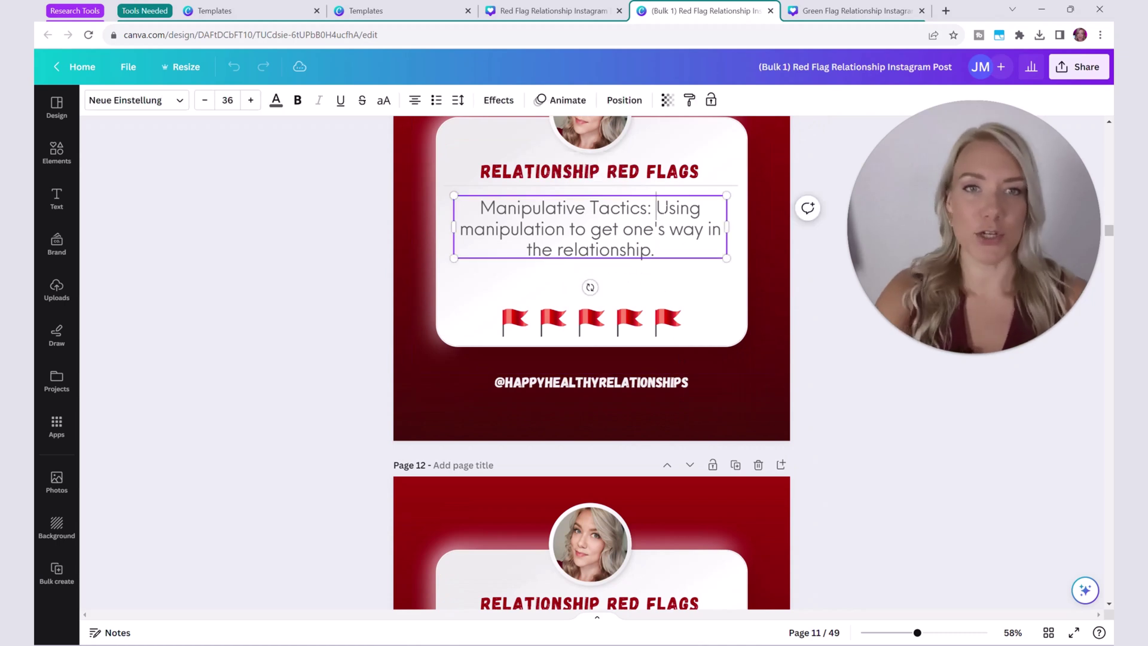
pyautogui.press('Return')
pyautogui.moveTo(668, 208); pyautogui.dragTo(504, 207)
pyautogui.press('Escape')
pyautogui.scroll(-5, 657, 299)
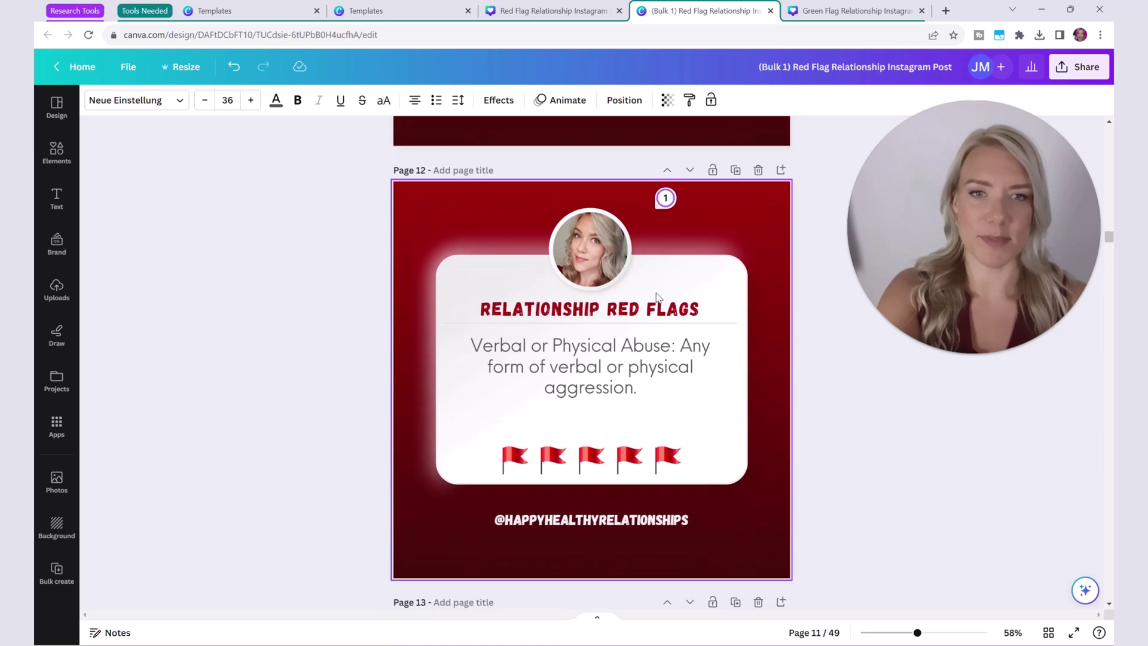
pyautogui.click(597, 347)
pyautogui.click(680, 324)
pyautogui.press('Return')
pyautogui.click(820, 371)
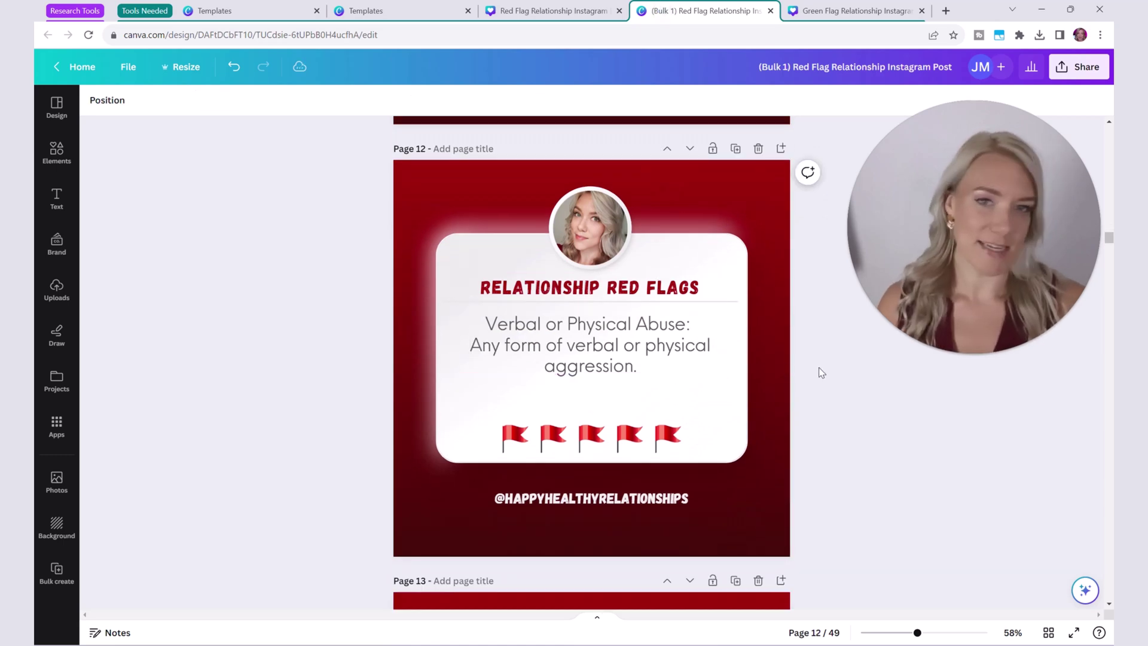
# Scroll through the remaining pages to page 18, checking each card's flag text
pyautogui.scroll(-2, 677, 315)
pyautogui.scroll(-4, 678, 315)
pyautogui.scroll(-1, 677, 315)
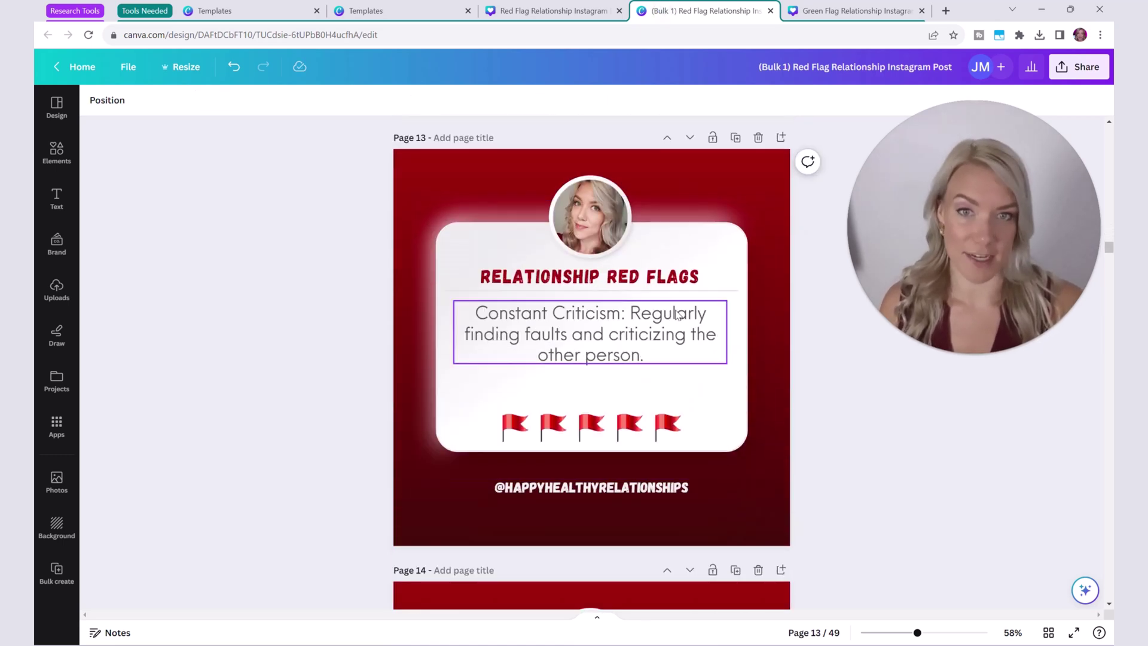
pyautogui.scroll(-20, 677, 315)
pyautogui.scroll(-4, 682, 299)
pyautogui.scroll(-1, 687, 284)
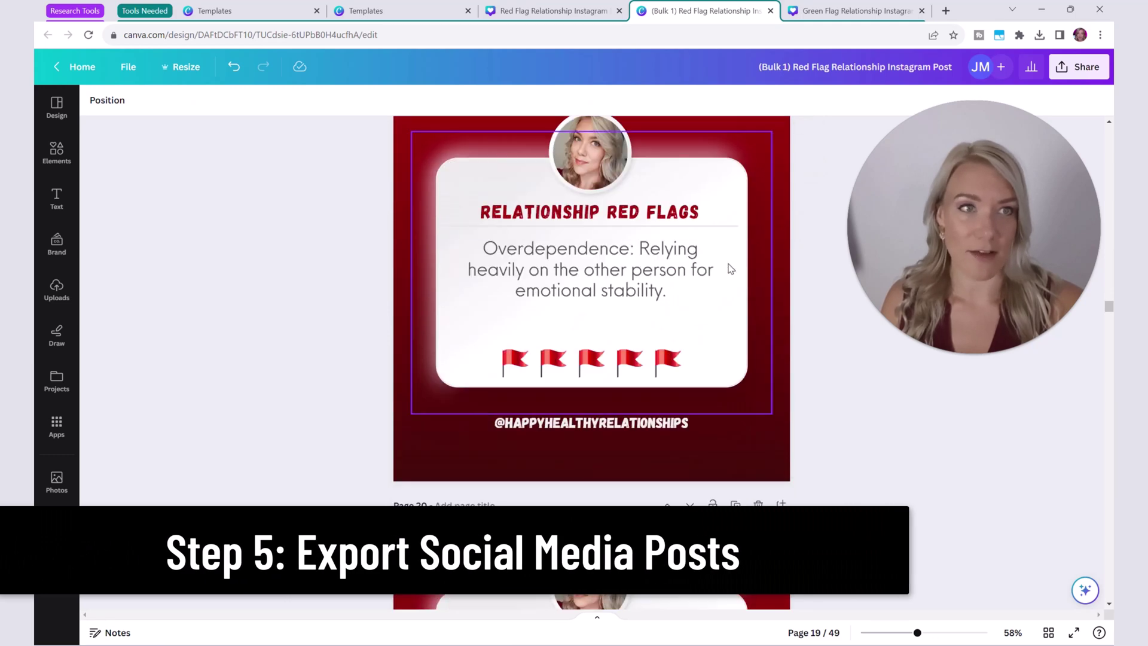
pyautogui.scroll(5, 730, 268)
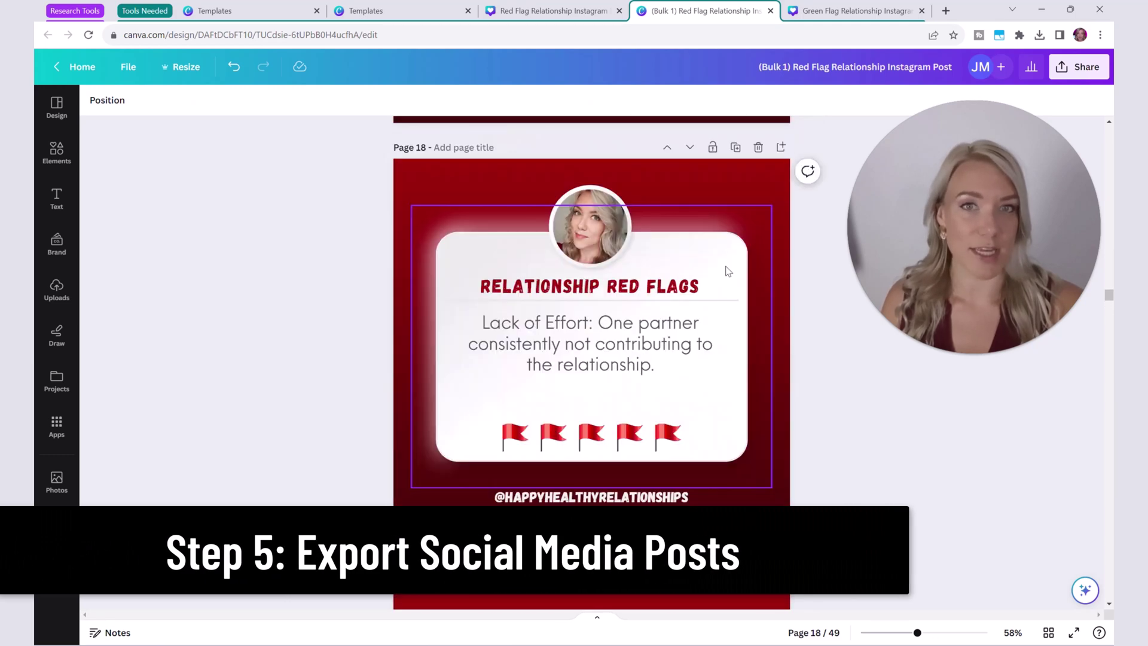
# Download all 49 pages as PNG images and preview 4.png in Photos
pyautogui.click(1085, 67)
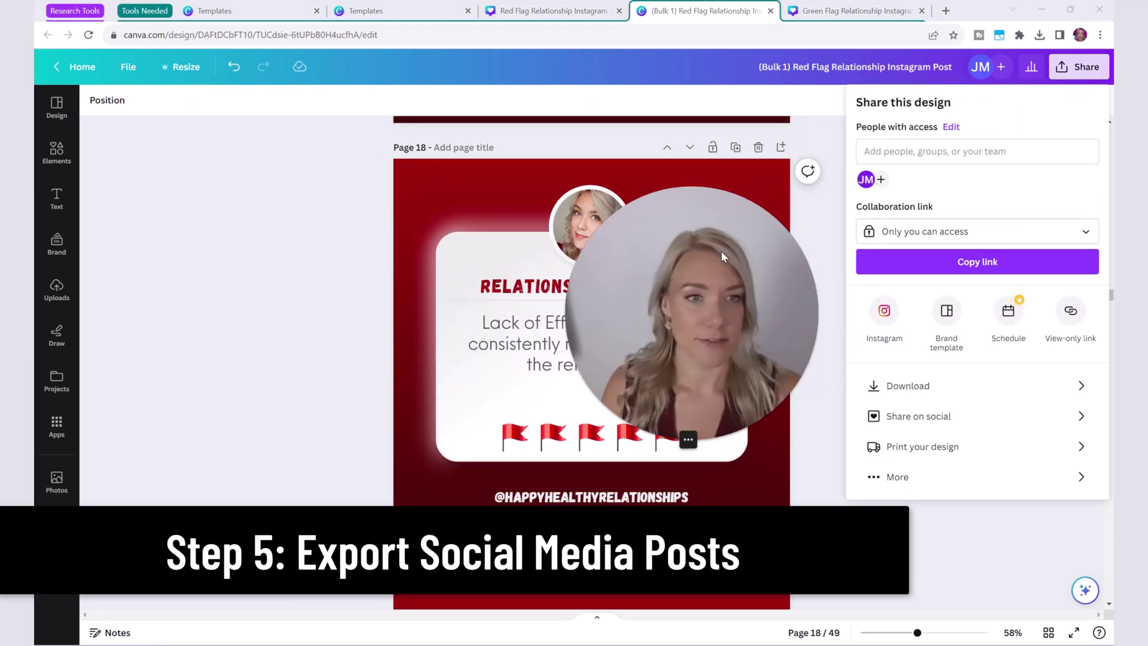
pyautogui.click(1006, 388)
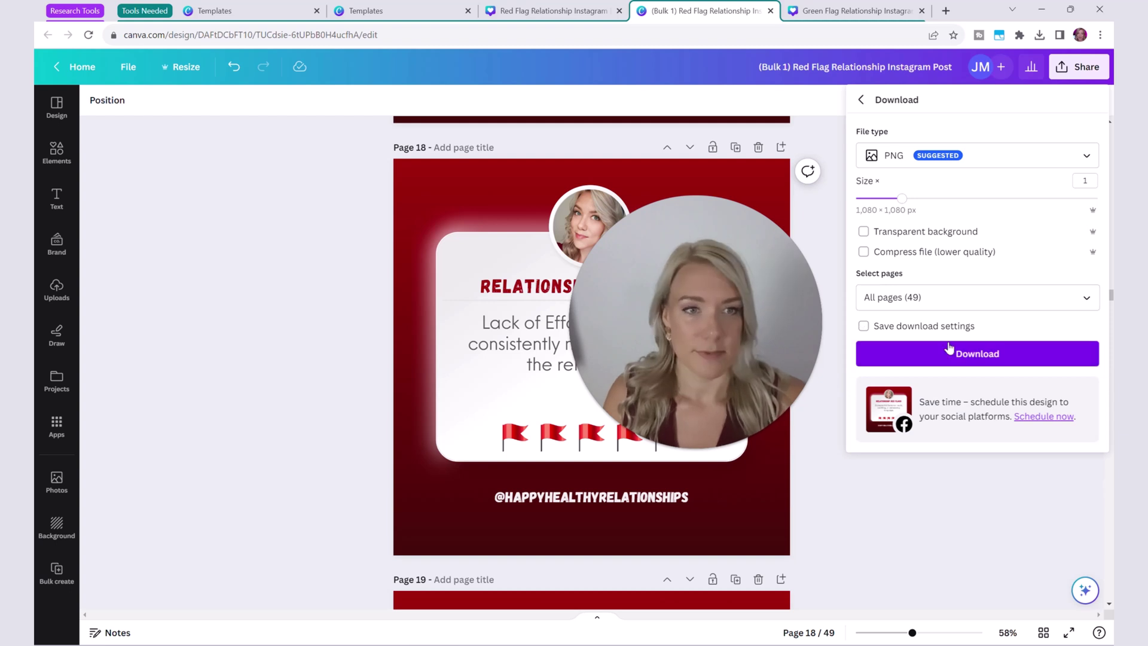
pyautogui.click(950, 352)
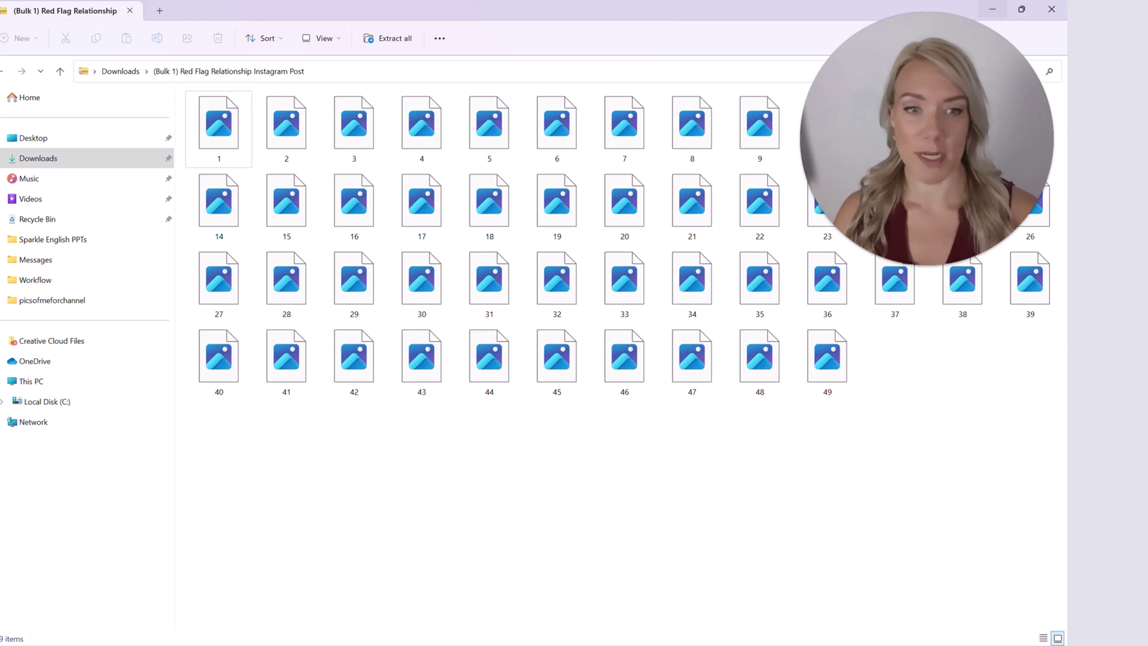
pyautogui.doubleClick(421, 122)
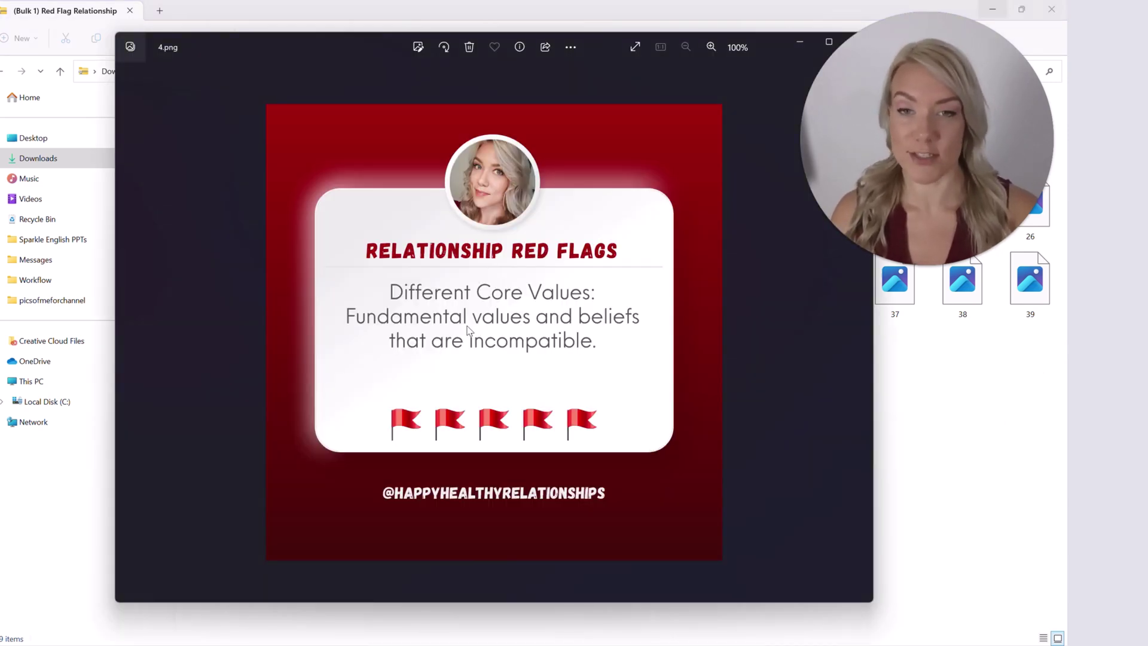
pyautogui.click(904, 397)
pyautogui.moveTo(612, 639)
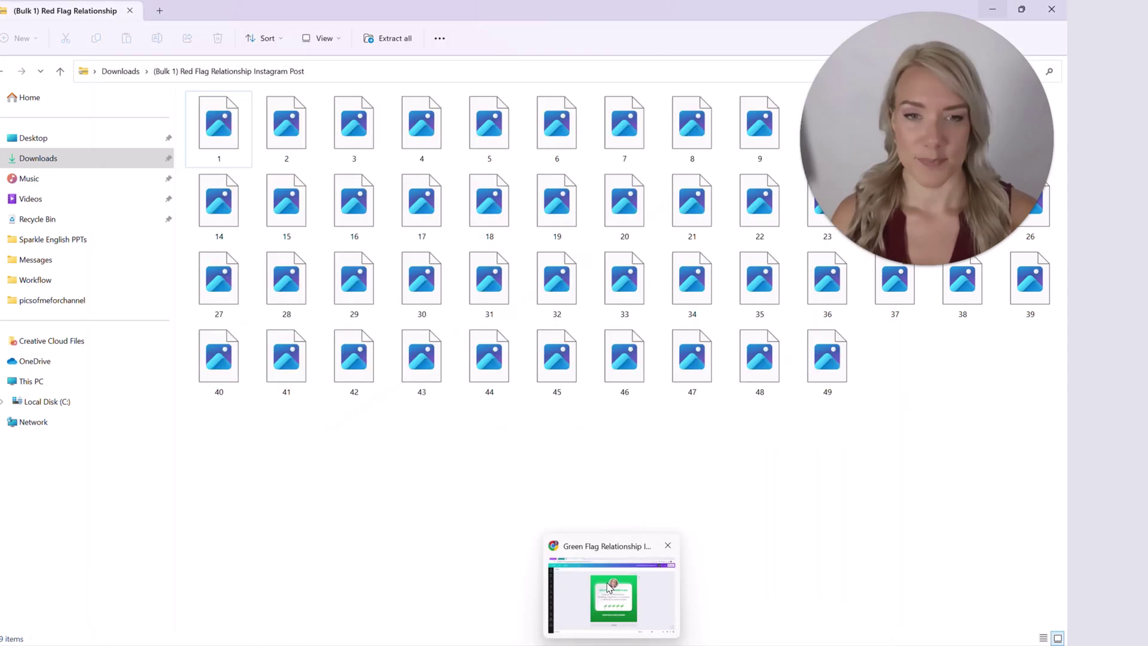
# Try bulk-creating from the Green Flags spreadsheet, then abandon it and return to the design
pyautogui.click(609, 588)
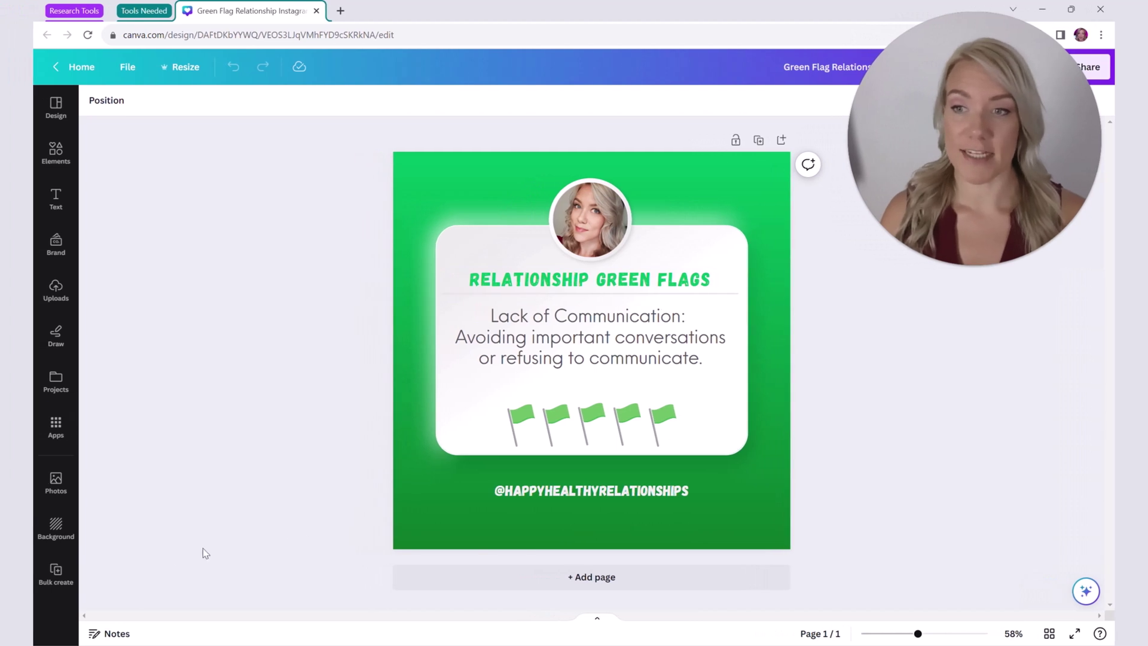
pyautogui.click(56, 575)
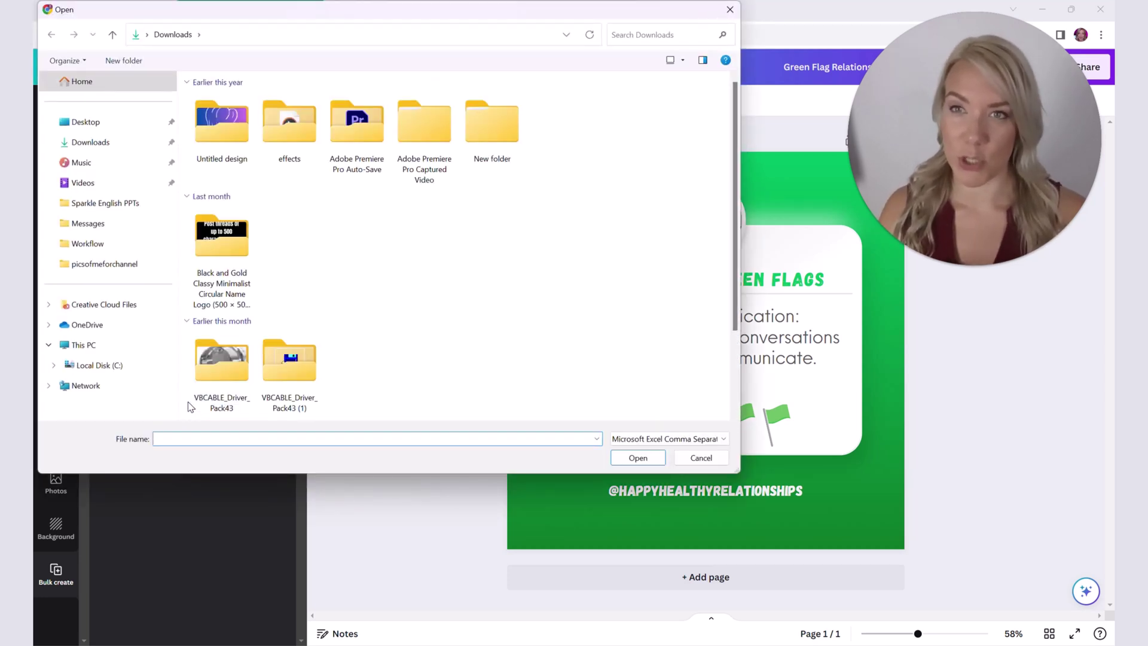
pyautogui.scroll(-2, 532, 358)
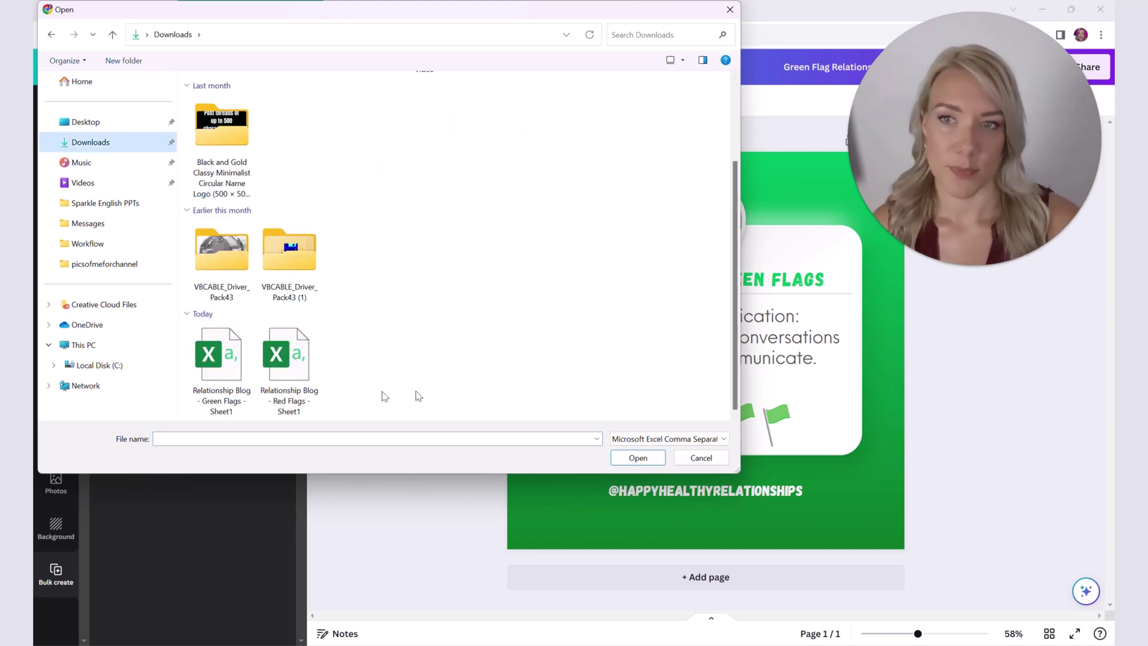
pyautogui.doubleClick(233, 367)
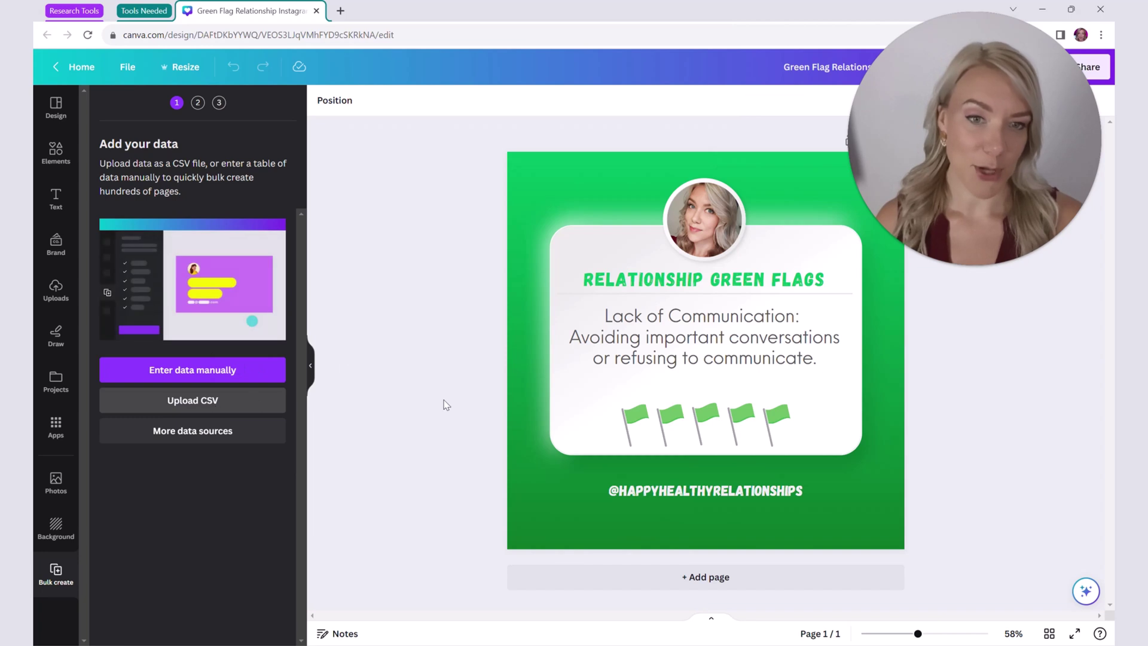
pyautogui.click(694, 342)
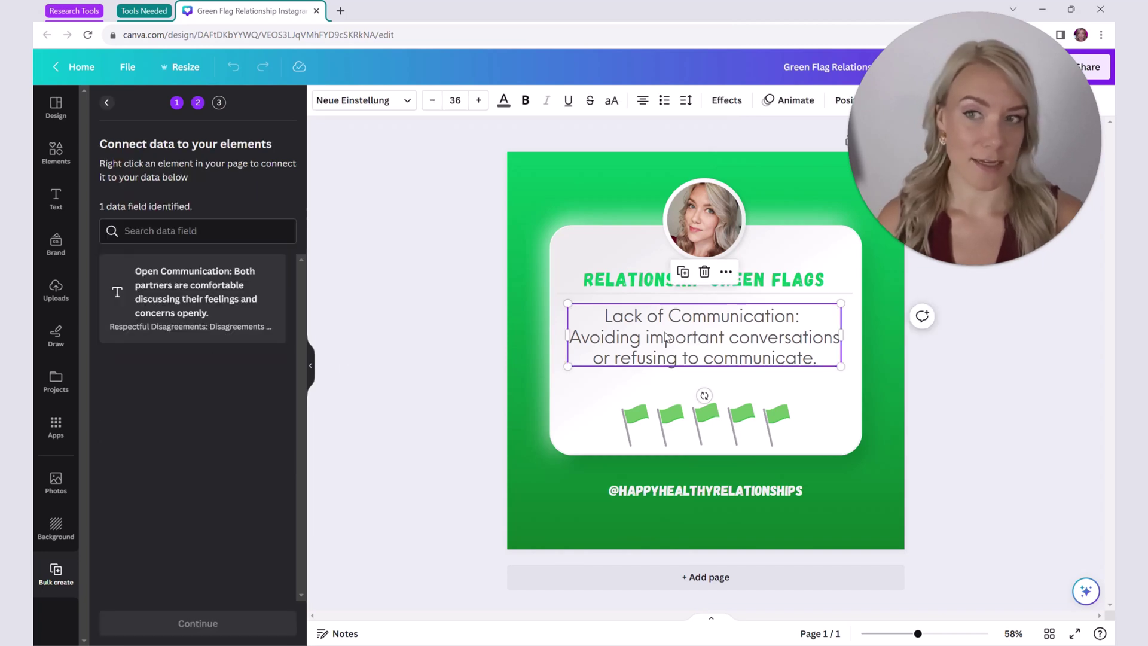
pyautogui.rightClick(668, 340)
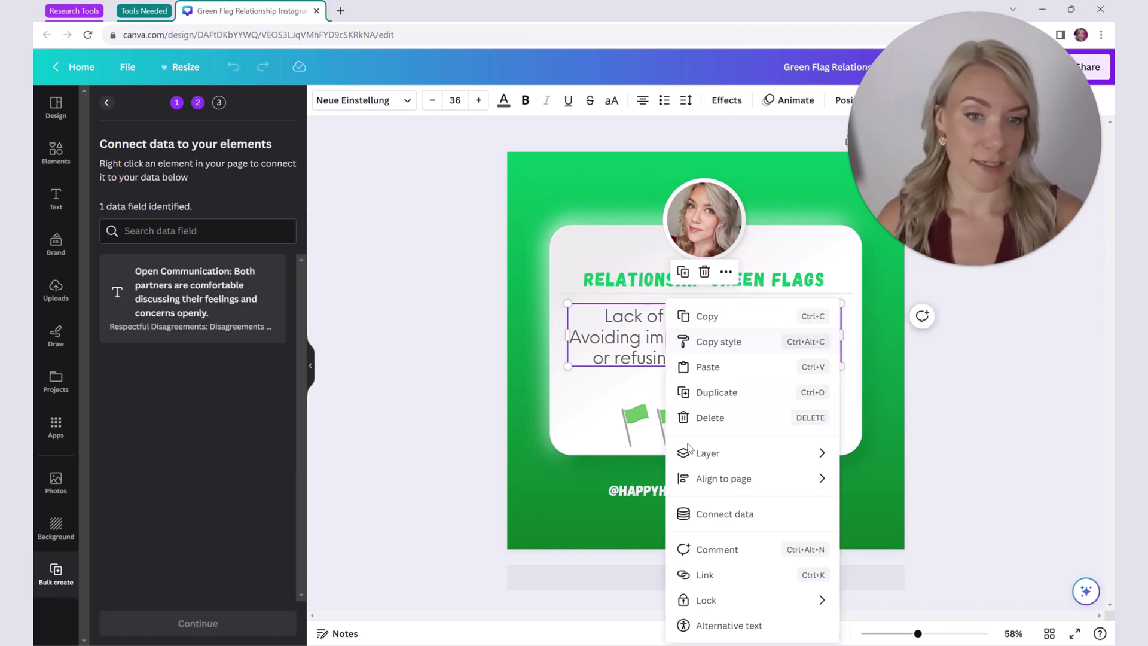
pyautogui.click(761, 515)
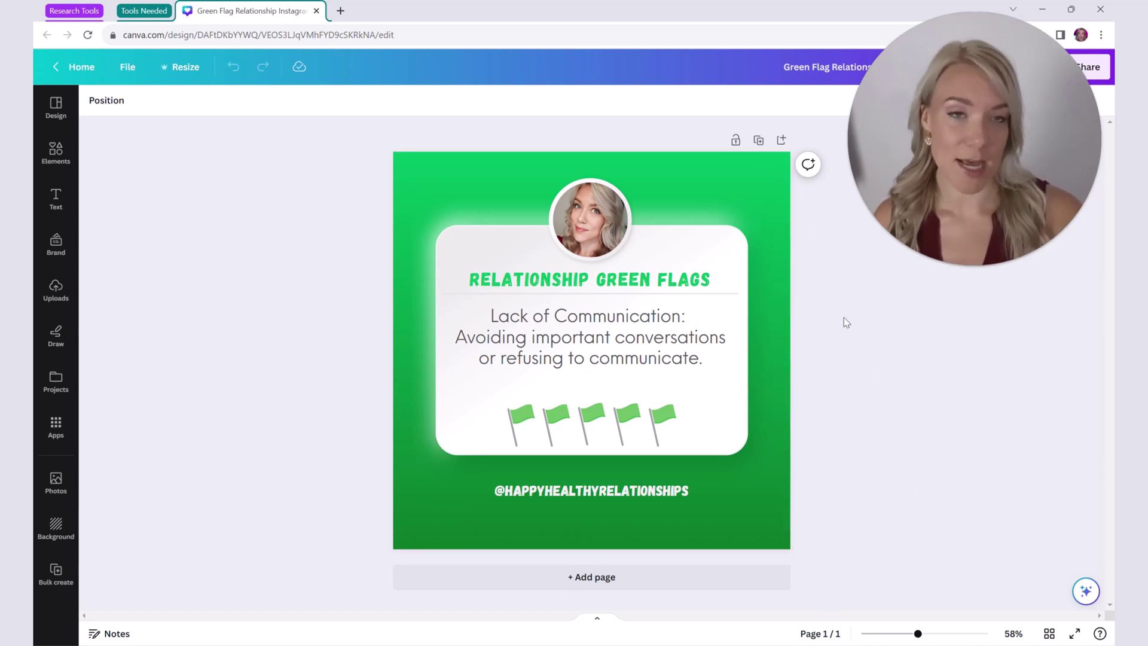
# Duplicate the green-flag page into a second page
pyautogui.click(758, 141)
pyautogui.scroll(5, 755, 321)
pyautogui.scroll(3, 755, 321)
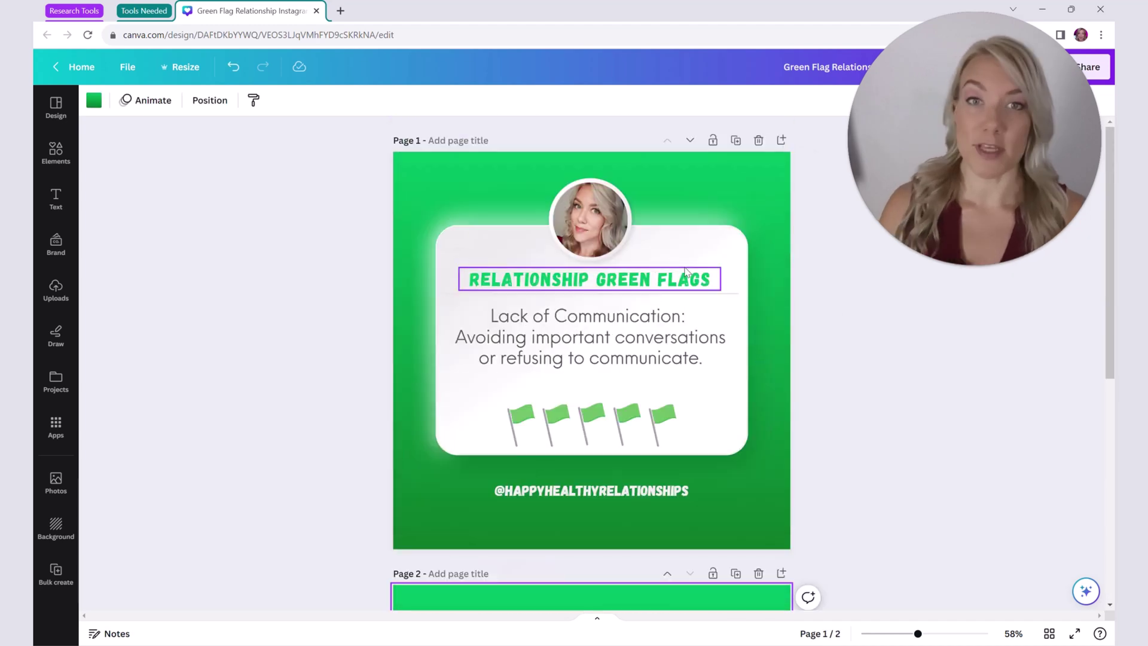
pyautogui.scroll(-3, 431, 240)
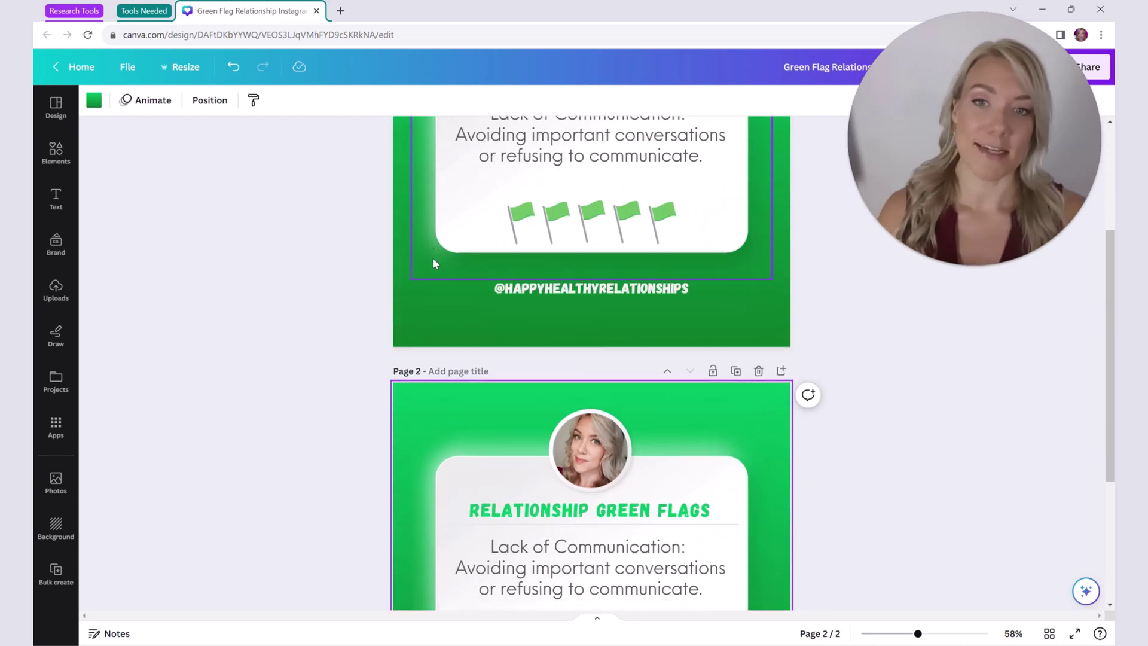
pyautogui.scroll(-2, 432, 257)
pyautogui.scroll(-2, 461, 320)
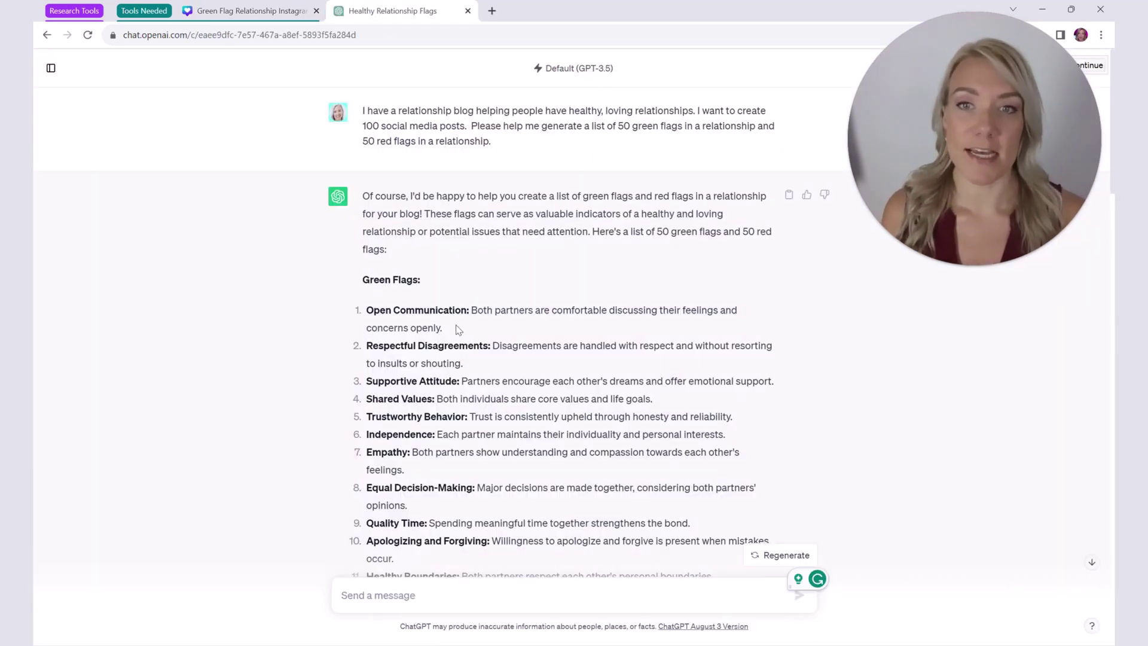
# Copy the Open Communication green flag from ChatGPT into page 1's body text
pyautogui.moveTo(385, 323); pyautogui.dragTo(372, 311)
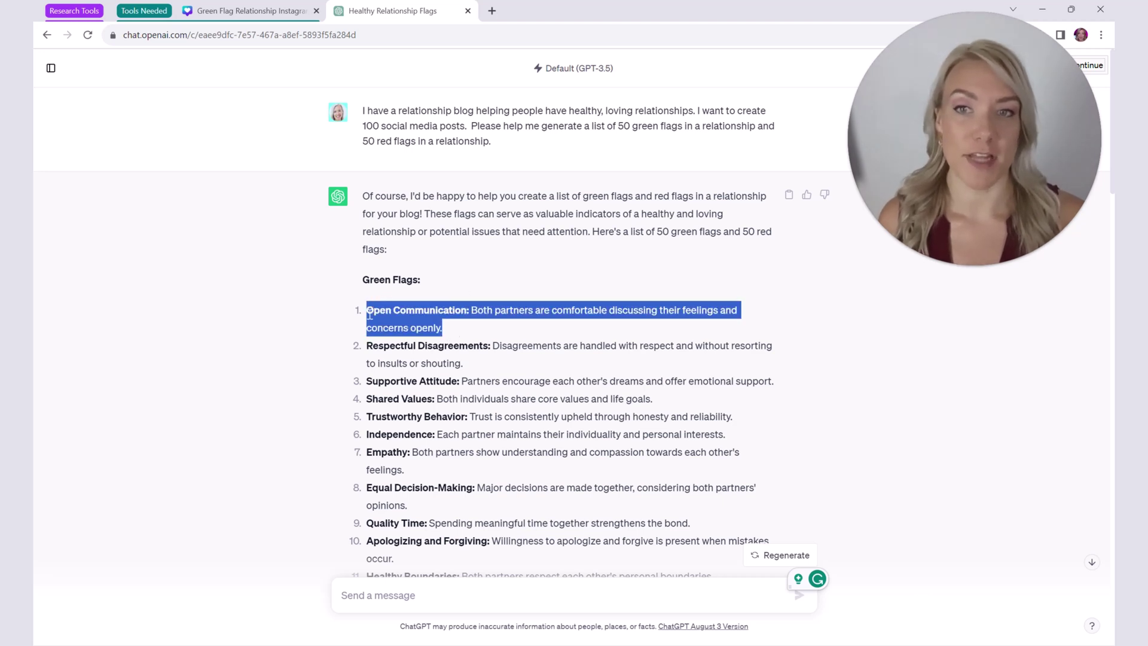
pyautogui.rightClick(376, 311)
pyautogui.click(399, 321)
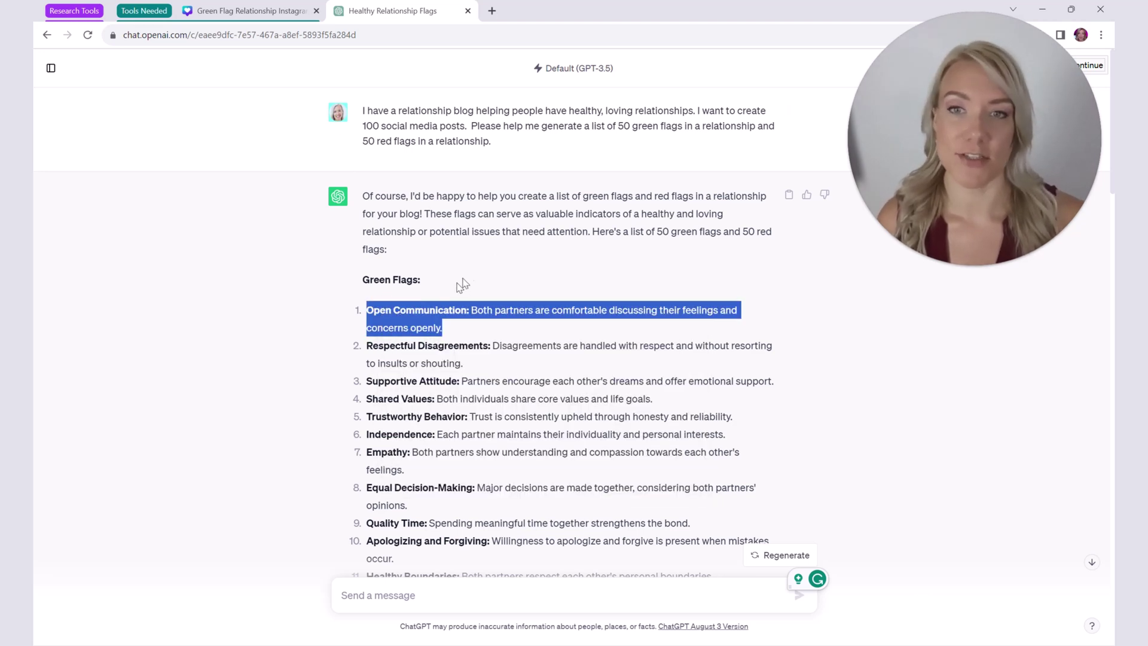
pyautogui.click(251, 11)
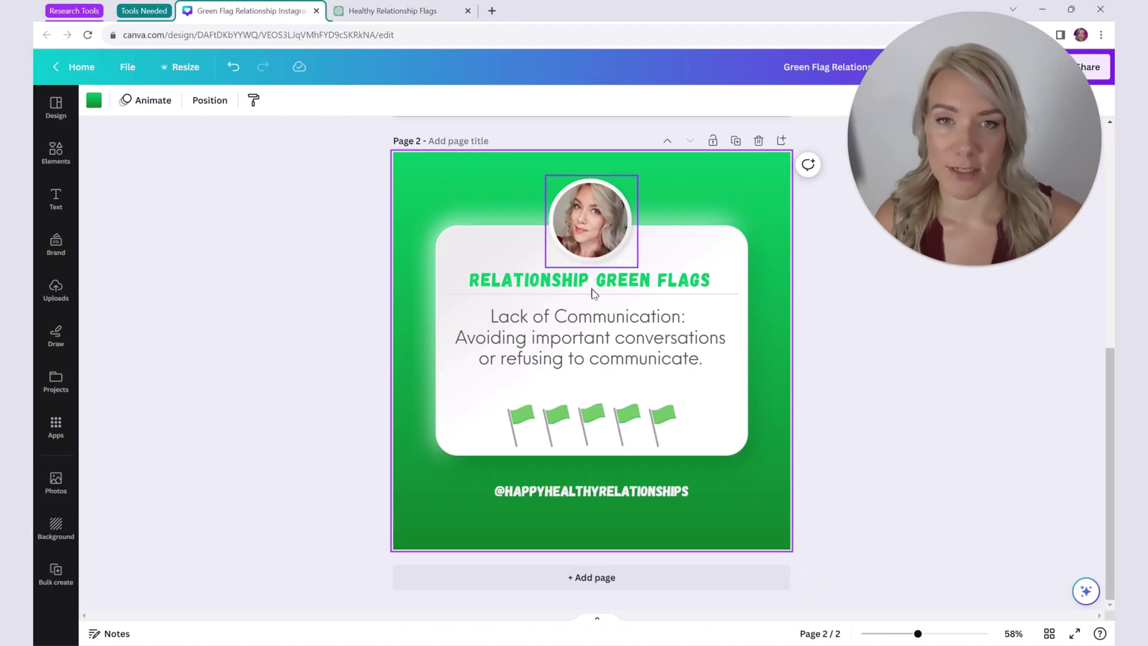
pyautogui.click(645, 337)
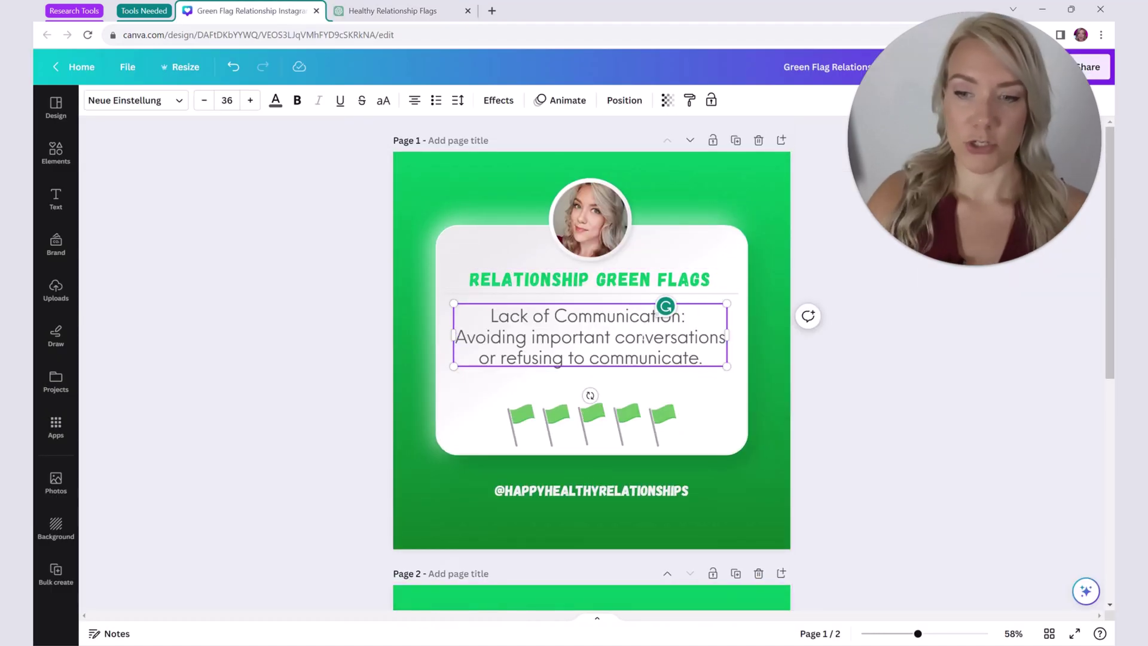
pyautogui.doubleClick(642, 337)
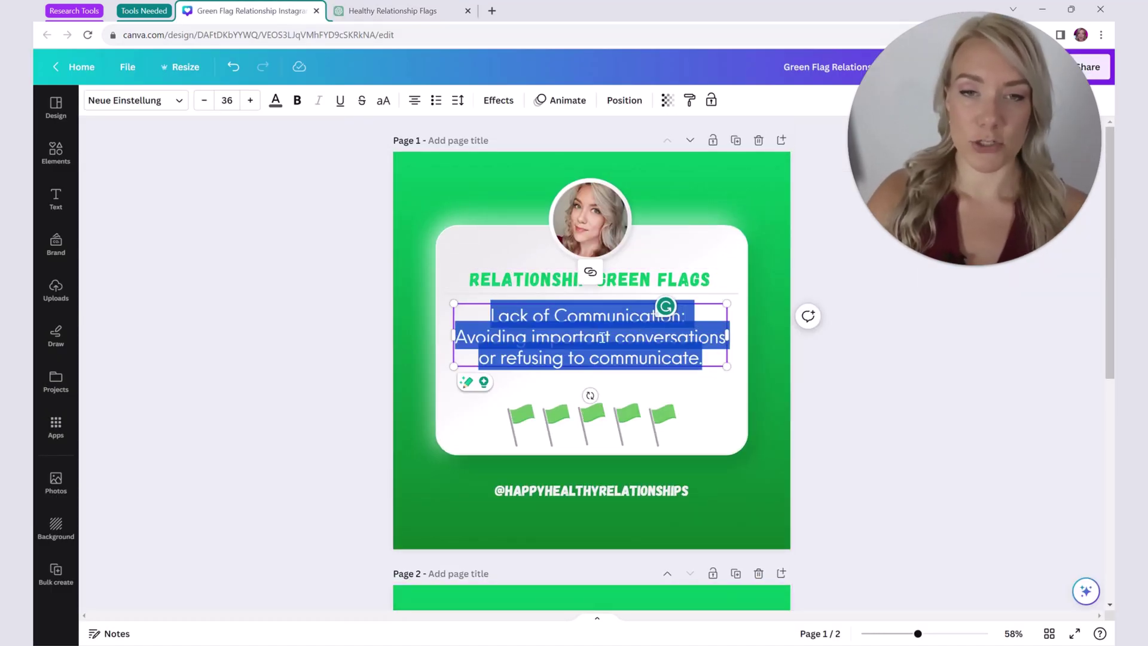
pyautogui.hotkey('ctrl', 'v')
pyautogui.click(743, 389)
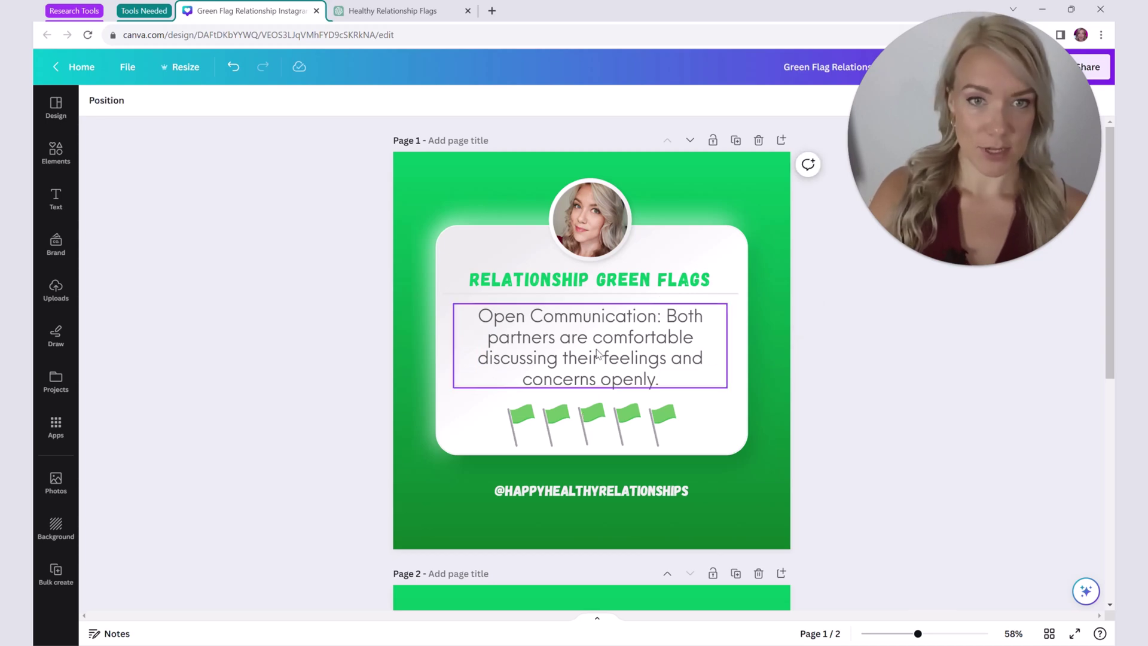
pyautogui.scroll(-5, 621, 354)
pyautogui.scroll(-3, 620, 353)
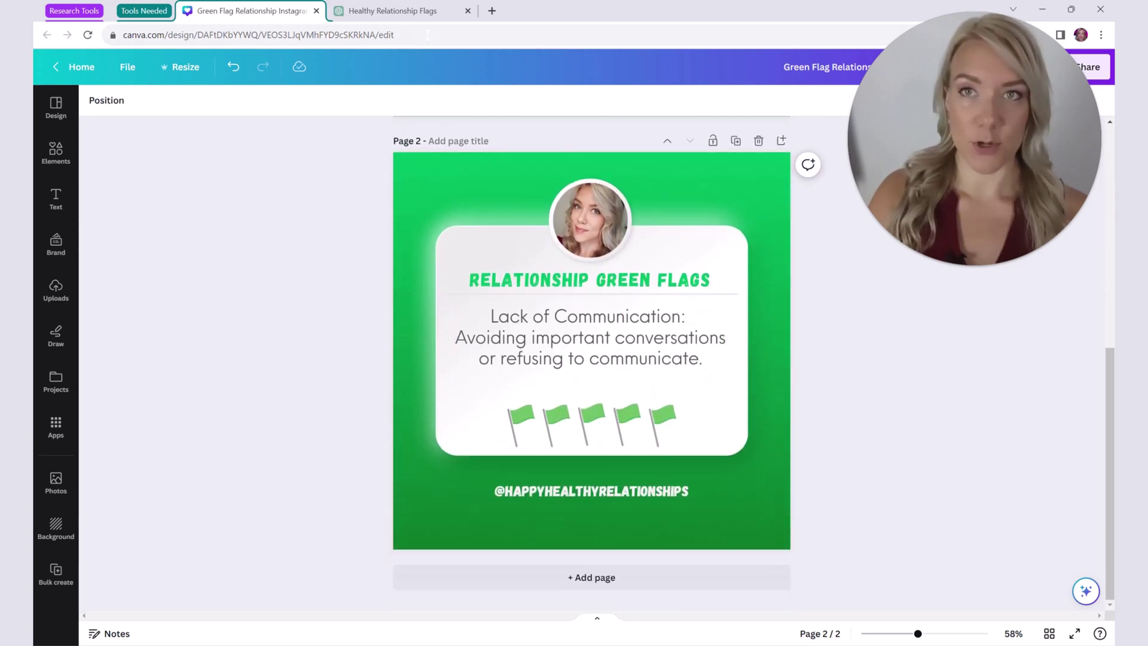
pyautogui.click(422, 17)
# Replace page 2's body text with Respectful Disagreements and duplicate the page
pyautogui.moveTo(366, 345); pyautogui.dragTo(491, 367)
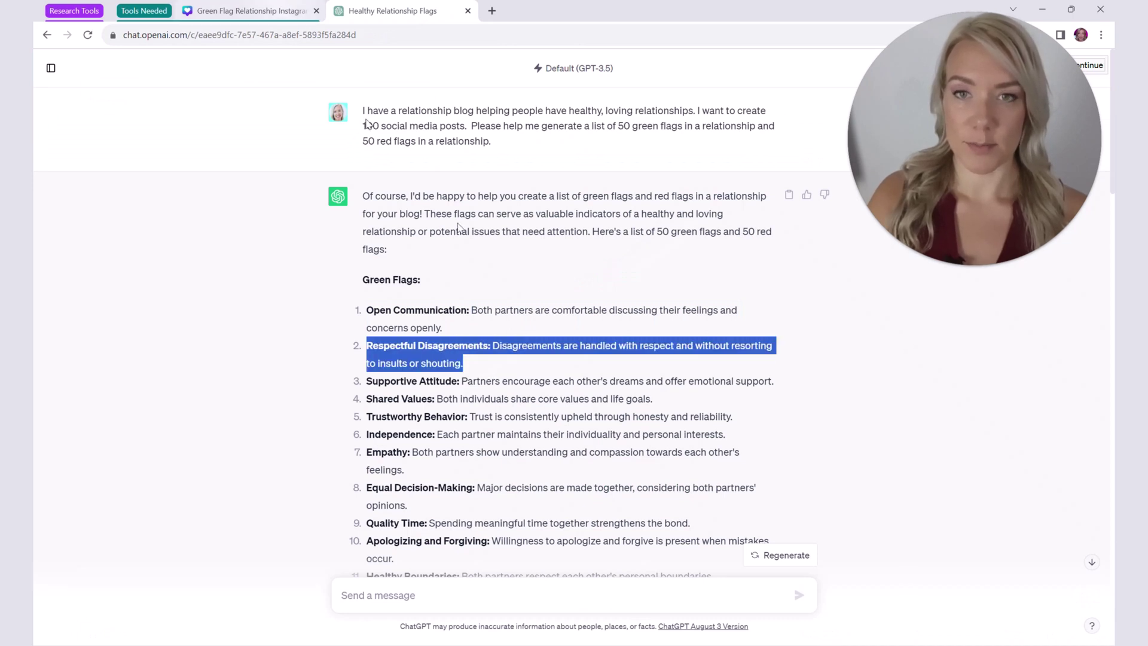
pyautogui.click(284, 11)
pyautogui.moveTo(702, 359); pyautogui.dragTo(456, 338)
pyautogui.click(519, 314)
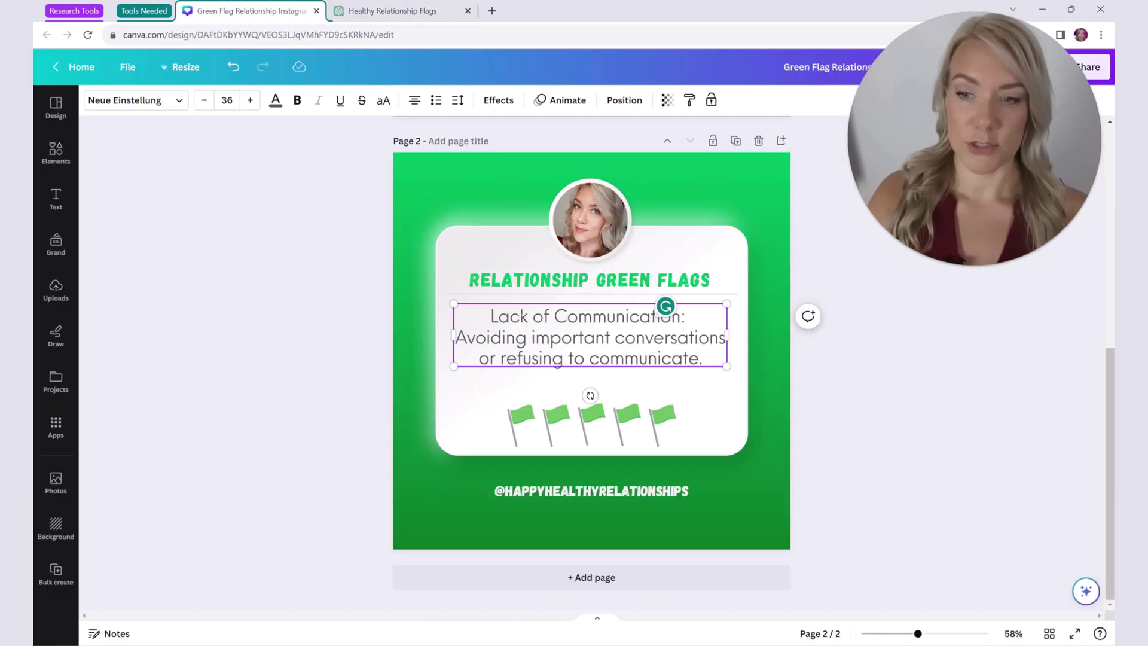
pyautogui.hotkey('ctrl', 'a')
pyautogui.hotkey('ctrl', 'v')
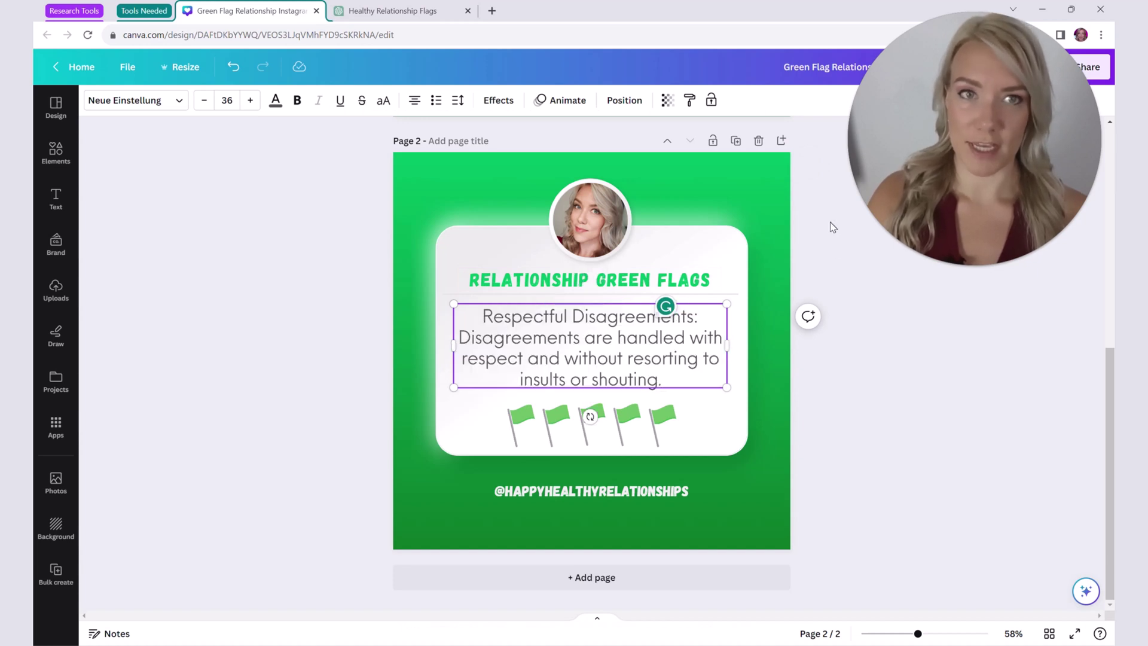
pyautogui.moveTo(713, 141)
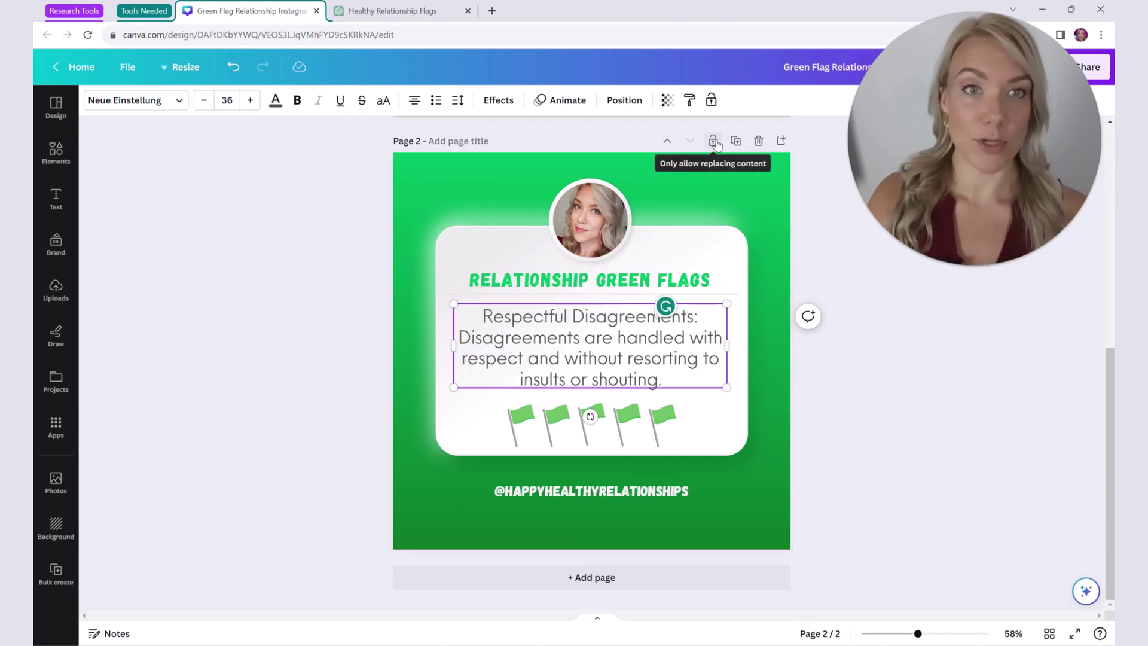
pyautogui.click(735, 142)
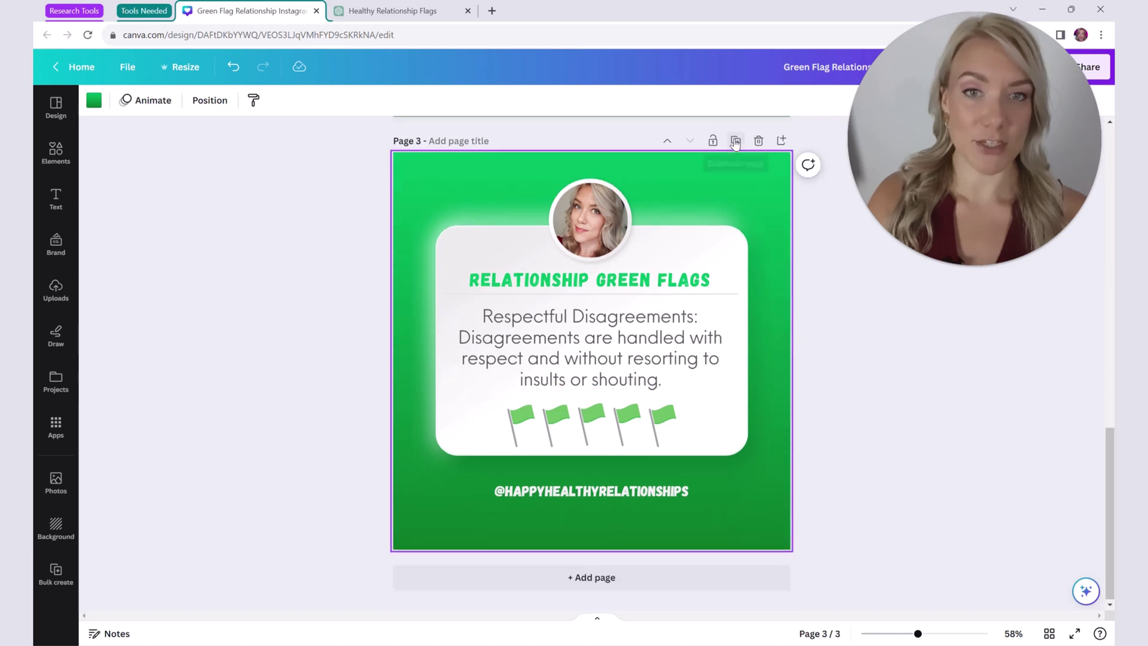
# Paste Supportive Attitude into page 3, duplicate it, and copy Shared Values
pyautogui.click(389, 11)
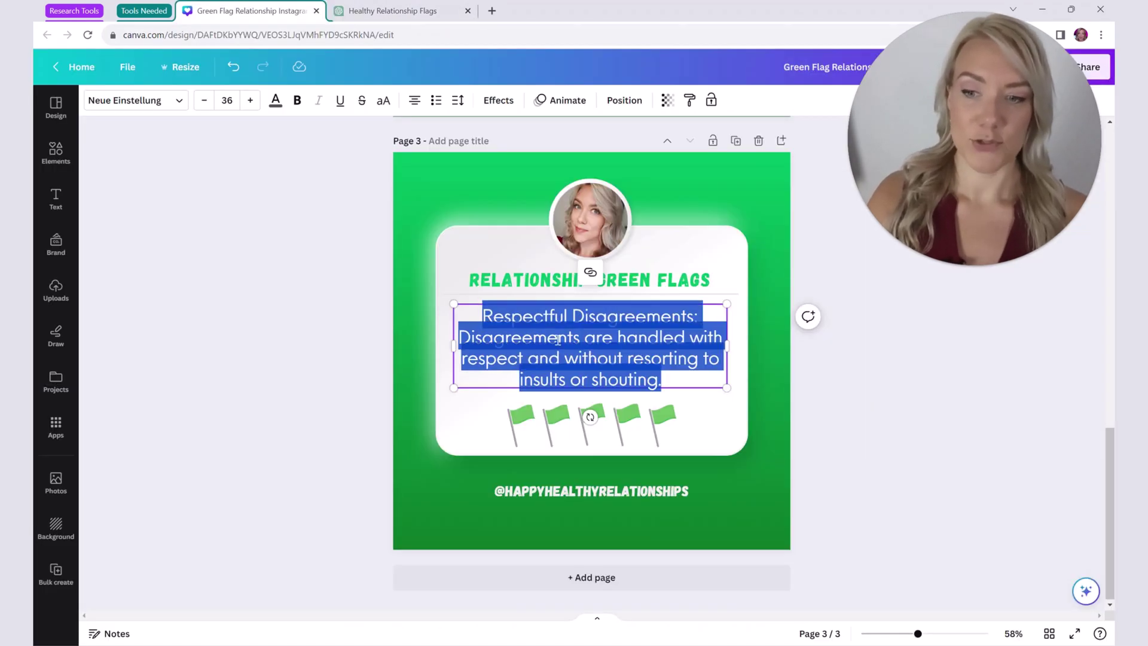
pyautogui.hotkey('ctrl', 'v')
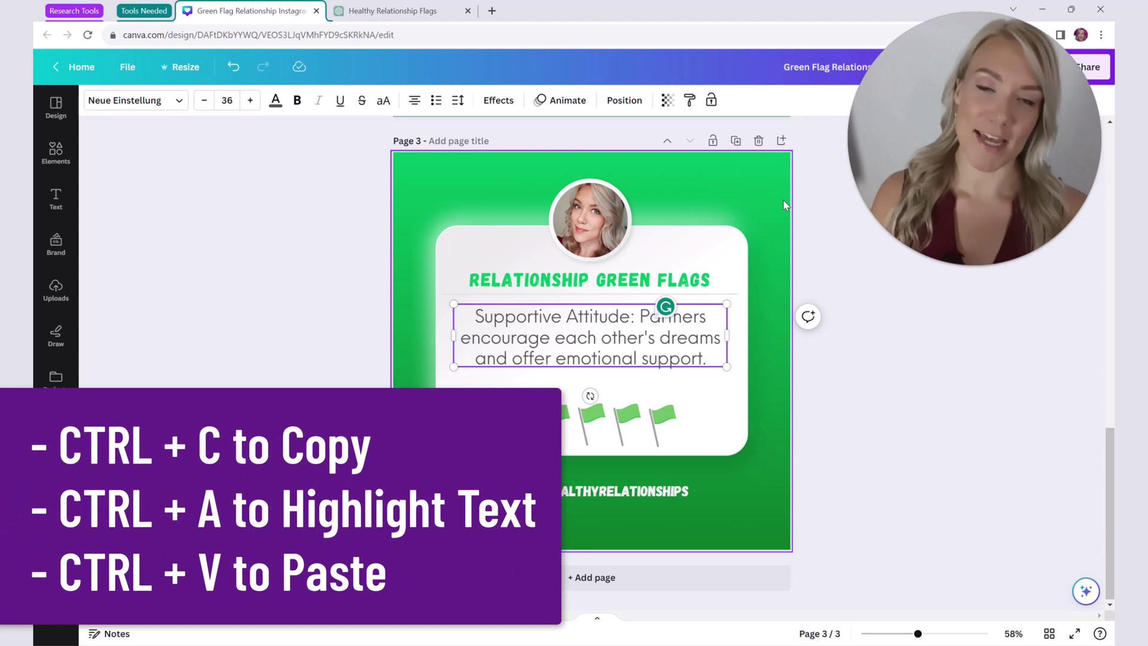
pyautogui.click(736, 142)
pyautogui.click(417, 18)
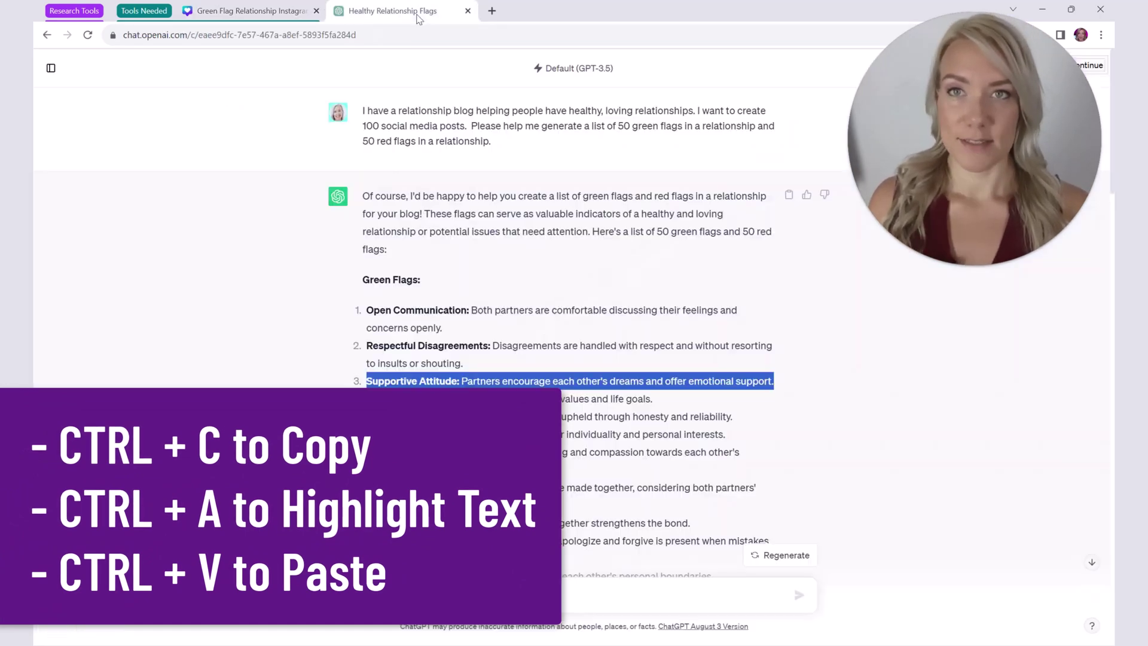
pyautogui.moveTo(366, 399); pyautogui.dragTo(662, 400)
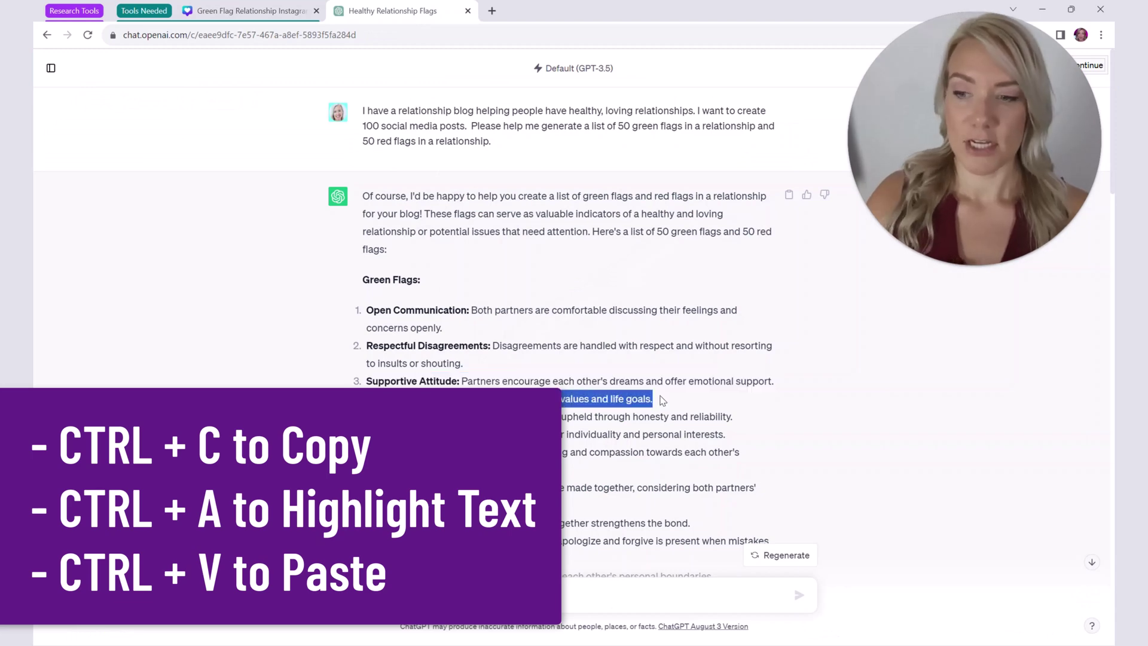
pyautogui.click(251, 11)
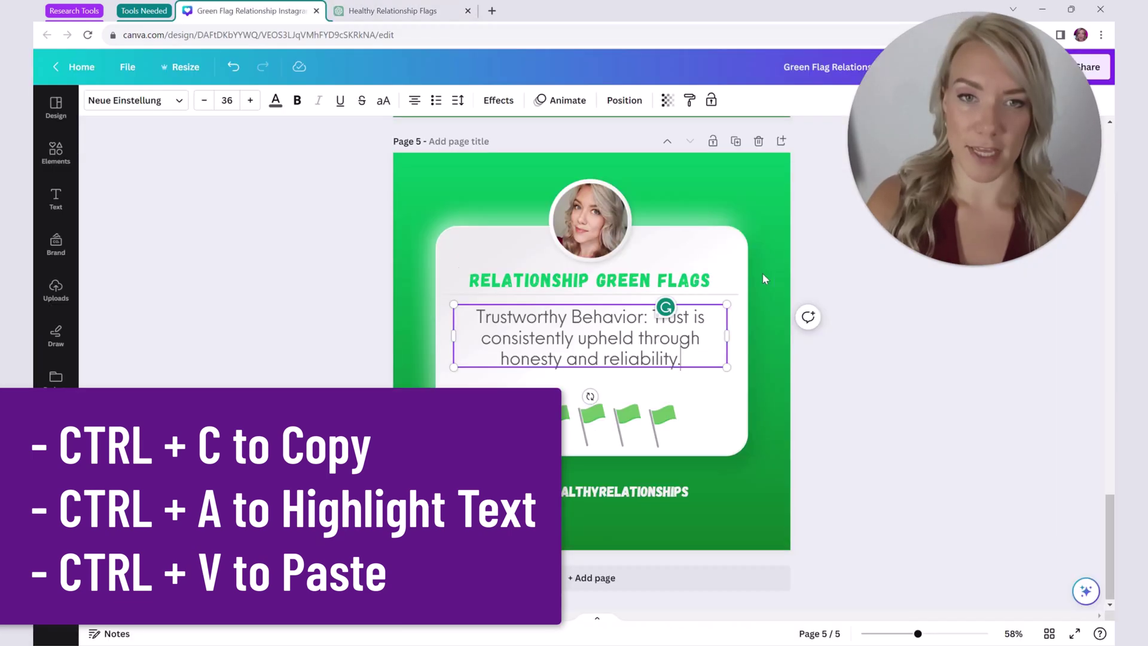